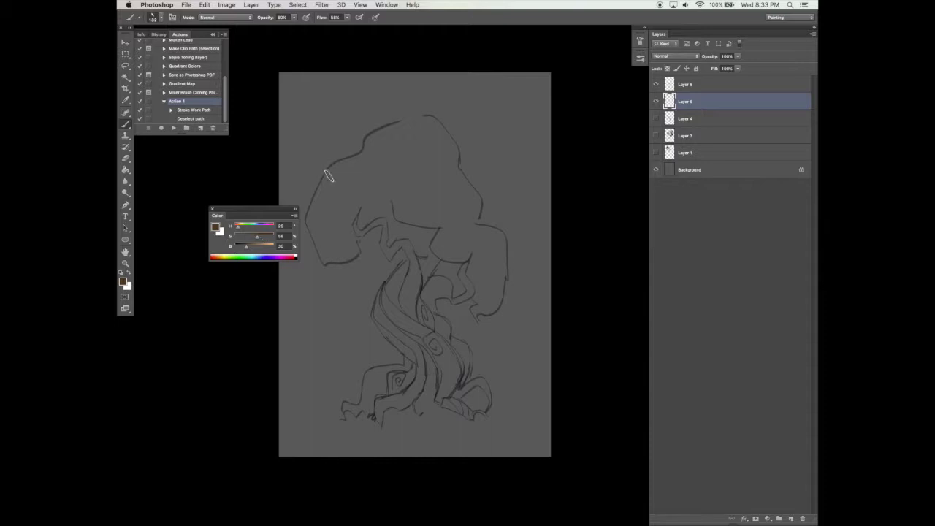
Step: Block in the trunk and roots in brown with the brush at 83% opacity and 74% flow
{"action": "left_click_drag", "start_coordinate": [388, 314], "coordinate": [396, 280]}
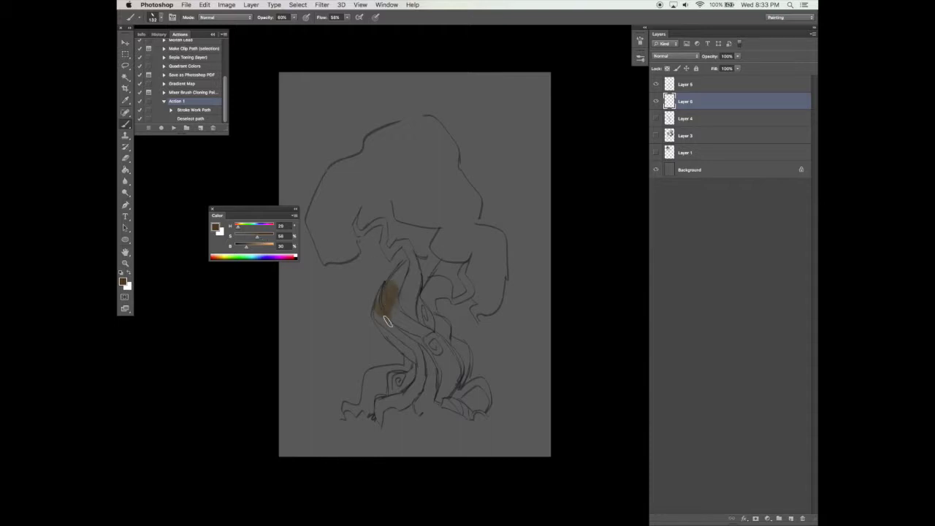
{"action": "left_click", "coordinate": [296, 18]}
{"action": "left_click", "coordinate": [347, 17]}
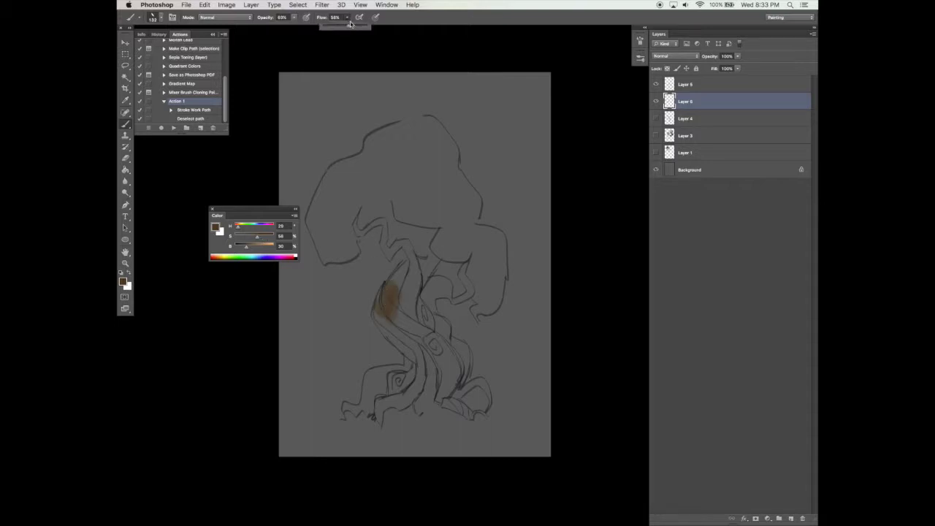
{"action": "mouse_move", "coordinate": [387, 308]}
{"action": "left_mouse_down"}
{"action": "mouse_move", "coordinate": [402, 276]}
{"action": "mouse_move", "coordinate": [409, 282]}
{"action": "mouse_move", "coordinate": [426, 326]}
{"action": "mouse_move", "coordinate": [432, 266]}
{"action": "mouse_move", "coordinate": [419, 306]}
{"action": "mouse_move", "coordinate": [425, 314]}
{"action": "mouse_move", "coordinate": [433, 287]}
{"action": "mouse_move", "coordinate": [428, 314]}
{"action": "mouse_move", "coordinate": [444, 326]}
{"action": "mouse_move", "coordinate": [444, 359]}
{"action": "mouse_move", "coordinate": [427, 363]}
{"action": "mouse_move", "coordinate": [423, 349]}
{"action": "mouse_move", "coordinate": [414, 361]}
{"action": "mouse_move", "coordinate": [377, 320]}
{"action": "left_mouse_up"}
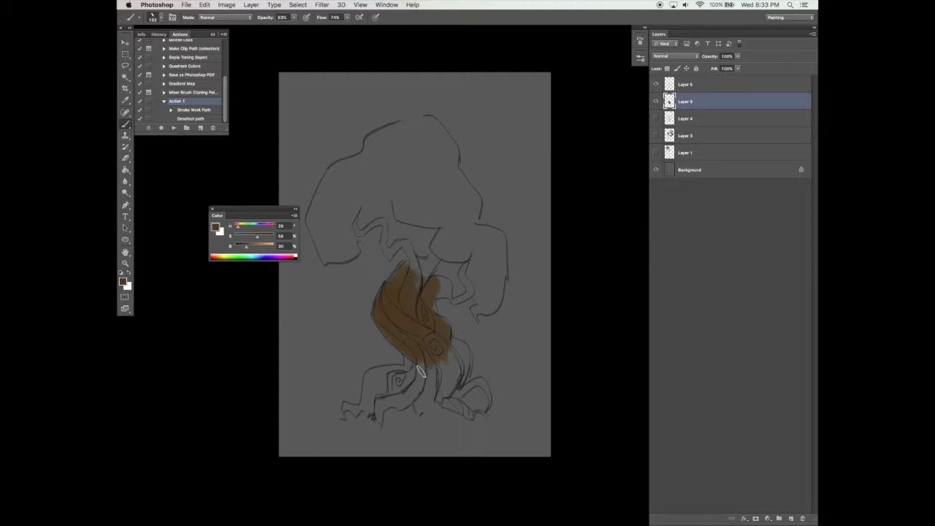
{"action": "mouse_move", "coordinate": [373, 393]}
{"action": "left_mouse_down"}
{"action": "mouse_move", "coordinate": [392, 373]}
{"action": "mouse_move", "coordinate": [376, 375]}
{"action": "mouse_move", "coordinate": [409, 372]}
{"action": "mouse_move", "coordinate": [441, 381]}
{"action": "mouse_move", "coordinate": [435, 402]}
{"action": "mouse_move", "coordinate": [409, 412]}
{"action": "mouse_move", "coordinate": [445, 336]}
{"action": "mouse_move", "coordinate": [429, 304]}
{"action": "mouse_move", "coordinate": [416, 356]}
{"action": "mouse_move", "coordinate": [430, 399]}
{"action": "mouse_move", "coordinate": [438, 402]}
{"action": "mouse_move", "coordinate": [464, 350]}
{"action": "left_mouse_up"}
{"action": "mouse_move", "coordinate": [413, 397]}
{"action": "left_mouse_down"}
{"action": "mouse_move", "coordinate": [354, 412]}
{"action": "mouse_move", "coordinate": [460, 409]}
{"action": "mouse_move", "coordinate": [485, 394]}
{"action": "mouse_move", "coordinate": [480, 413]}
{"action": "left_mouse_up"}
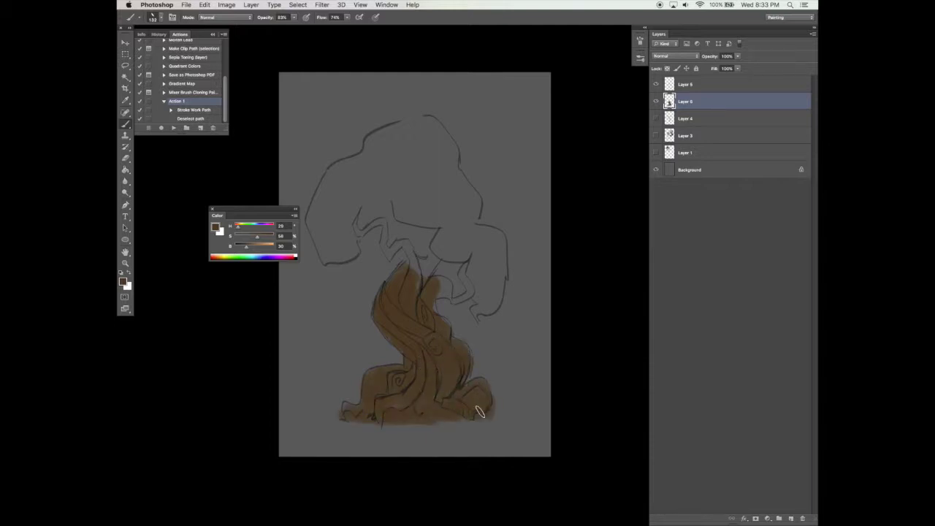
Step: Reduce the brush size to 100 px and paint the two twisting branches brown
{"action": "left_click", "coordinate": [640, 40]}
{"action": "left_click_drag", "start_coordinate": [578, 126], "coordinate": [571, 126]}
{"action": "mouse_move", "coordinate": [390, 255]}
{"action": "left_mouse_down"}
{"action": "mouse_move", "coordinate": [400, 246]}
{"action": "mouse_move", "coordinate": [417, 276]}
{"action": "mouse_move", "coordinate": [357, 236]}
{"action": "mouse_move", "coordinate": [354, 214]}
{"action": "left_mouse_up"}
{"action": "mouse_move", "coordinate": [431, 279]}
{"action": "left_mouse_down"}
{"action": "mouse_move", "coordinate": [428, 317]}
{"action": "mouse_move", "coordinate": [433, 291]}
{"action": "mouse_move", "coordinate": [450, 301]}
{"action": "mouse_move", "coordinate": [462, 277]}
{"action": "left_mouse_up"}
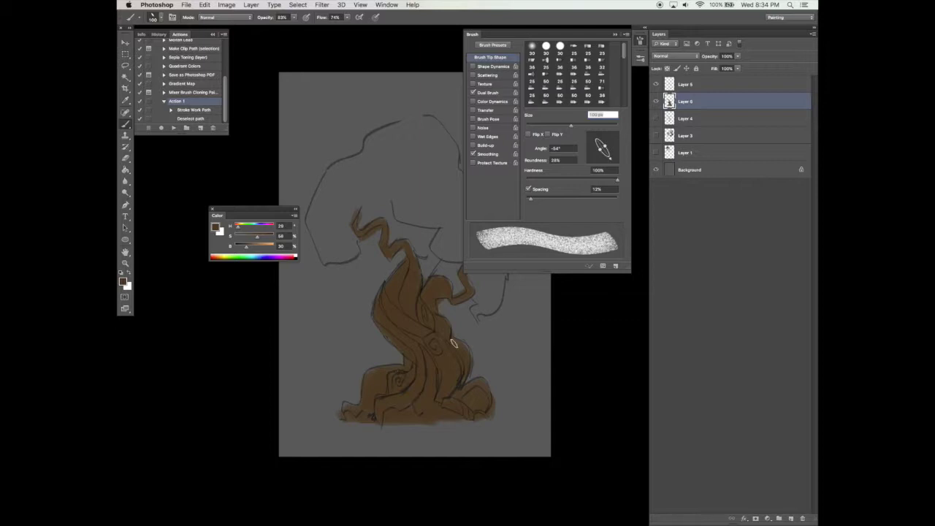
{"action": "left_click", "coordinate": [639, 41]}
Step: Add a new layer beneath the trunk's color layer and change the painting color's hue to green at 115°
{"action": "left_click", "coordinate": [717, 119]}
{"action": "left_click", "coordinate": [718, 104]}
{"action": "left_click", "coordinate": [790, 518]}
{"action": "left_click_drag", "start_coordinate": [722, 102], "coordinate": [728, 127]}
{"action": "left_click_drag", "start_coordinate": [238, 227], "coordinate": [247, 227]}
Step: Enlarge the round brush tip and adjust the size of its dual brush texture
{"action": "left_click", "coordinate": [641, 41]}
{"action": "left_click_drag", "start_coordinate": [585, 126], "coordinate": [593, 126]}
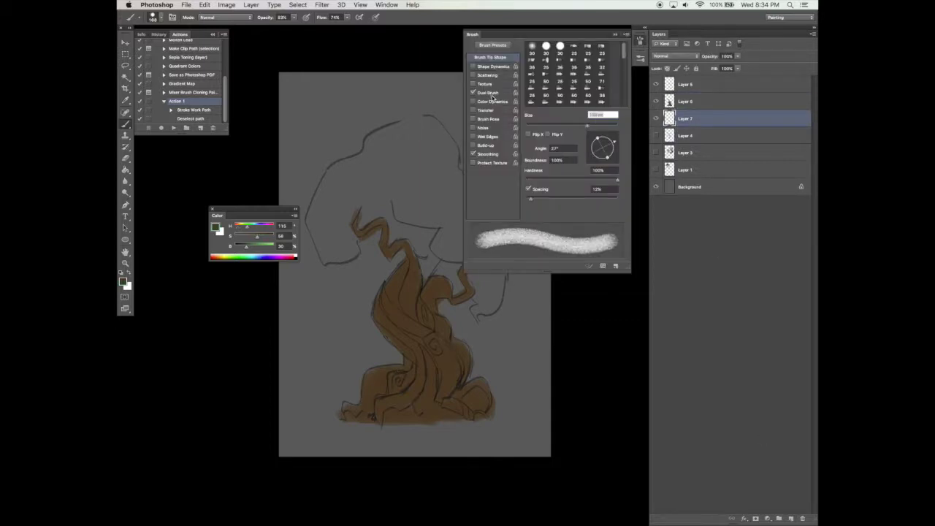
{"action": "left_click", "coordinate": [492, 94]}
{"action": "left_click", "coordinate": [596, 162]}
{"action": "left_click", "coordinate": [614, 34]}
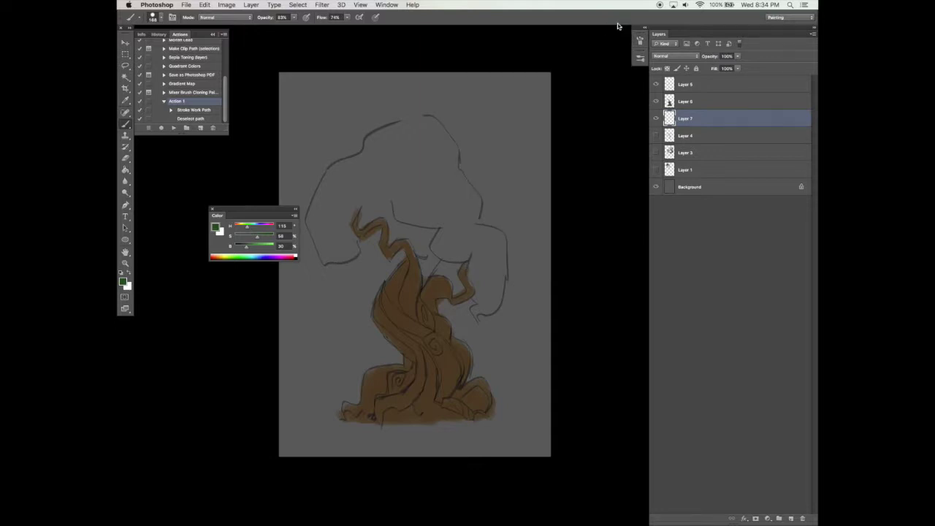
Step: Fill the whole canopy outline with green at hue 102° and brightness 34%
{"action": "mouse_move", "coordinate": [386, 149]}
{"action": "left_mouse_down"}
{"action": "mouse_move", "coordinate": [372, 150]}
{"action": "mouse_move", "coordinate": [396, 130]}
{"action": "left_mouse_up"}
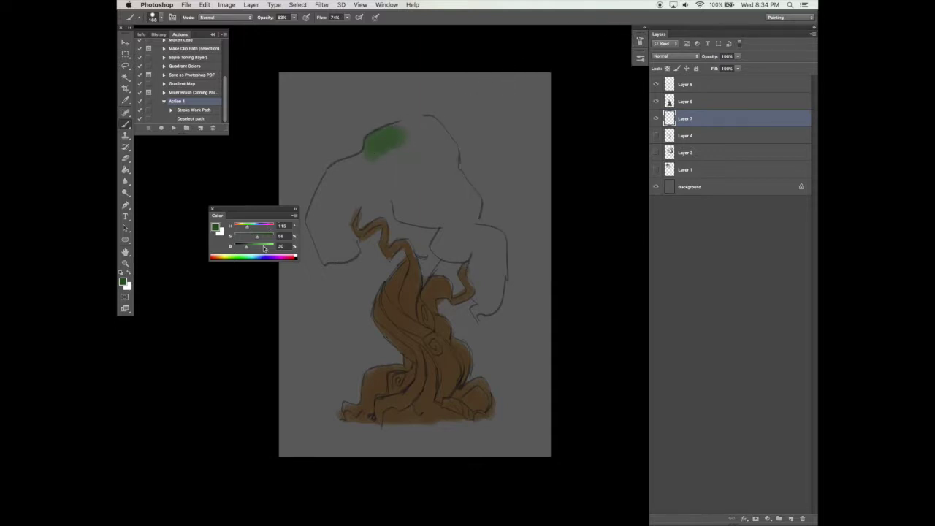
{"action": "left_click_drag", "start_coordinate": [245, 229], "coordinate": [245, 229]}
{"action": "mouse_move", "coordinate": [382, 154]}
{"action": "left_mouse_down"}
{"action": "mouse_move", "coordinate": [399, 136]}
{"action": "mouse_move", "coordinate": [375, 144]}
{"action": "mouse_move", "coordinate": [363, 178]}
{"action": "mouse_move", "coordinate": [357, 163]}
{"action": "mouse_move", "coordinate": [330, 186]}
{"action": "mouse_move", "coordinate": [344, 168]}
{"action": "mouse_move", "coordinate": [319, 227]}
{"action": "mouse_move", "coordinate": [317, 218]}
{"action": "mouse_move", "coordinate": [330, 259]}
{"action": "mouse_move", "coordinate": [345, 246]}
{"action": "mouse_move", "coordinate": [356, 211]}
{"action": "mouse_move", "coordinate": [340, 212]}
{"action": "mouse_move", "coordinate": [347, 228]}
{"action": "mouse_move", "coordinate": [396, 145]}
{"action": "mouse_move", "coordinate": [395, 191]}
{"action": "mouse_move", "coordinate": [402, 164]}
{"action": "mouse_move", "coordinate": [432, 133]}
{"action": "mouse_move", "coordinate": [416, 123]}
{"action": "mouse_move", "coordinate": [440, 177]}
{"action": "mouse_move", "coordinate": [448, 164]}
{"action": "mouse_move", "coordinate": [445, 184]}
{"action": "mouse_move", "coordinate": [430, 176]}
{"action": "mouse_move", "coordinate": [409, 187]}
{"action": "mouse_move", "coordinate": [393, 225]}
{"action": "mouse_move", "coordinate": [429, 210]}
{"action": "mouse_move", "coordinate": [461, 211]}
{"action": "mouse_move", "coordinate": [449, 174]}
{"action": "mouse_move", "coordinate": [470, 218]}
{"action": "mouse_move", "coordinate": [460, 179]}
{"action": "mouse_move", "coordinate": [456, 237]}
{"action": "mouse_move", "coordinate": [426, 262]}
{"action": "mouse_move", "coordinate": [458, 252]}
{"action": "mouse_move", "coordinate": [425, 258]}
{"action": "mouse_move", "coordinate": [487, 270]}
{"action": "mouse_move", "coordinate": [475, 239]}
{"action": "mouse_move", "coordinate": [499, 272]}
{"action": "mouse_move", "coordinate": [485, 238]}
{"action": "mouse_move", "coordinate": [498, 244]}
{"action": "mouse_move", "coordinate": [490, 302]}
{"action": "mouse_move", "coordinate": [469, 312]}
{"action": "mouse_move", "coordinate": [489, 298]}
{"action": "mouse_move", "coordinate": [475, 252]}
{"action": "mouse_move", "coordinate": [483, 242]}
{"action": "mouse_move", "coordinate": [493, 267]}
{"action": "mouse_move", "coordinate": [469, 308]}
{"action": "mouse_move", "coordinate": [379, 233]}
{"action": "left_mouse_up"}
{"action": "mouse_move", "coordinate": [334, 261]}
{"action": "left_mouse_down"}
{"action": "mouse_move", "coordinate": [371, 241]}
{"action": "mouse_move", "coordinate": [405, 265]}
{"action": "left_mouse_up"}
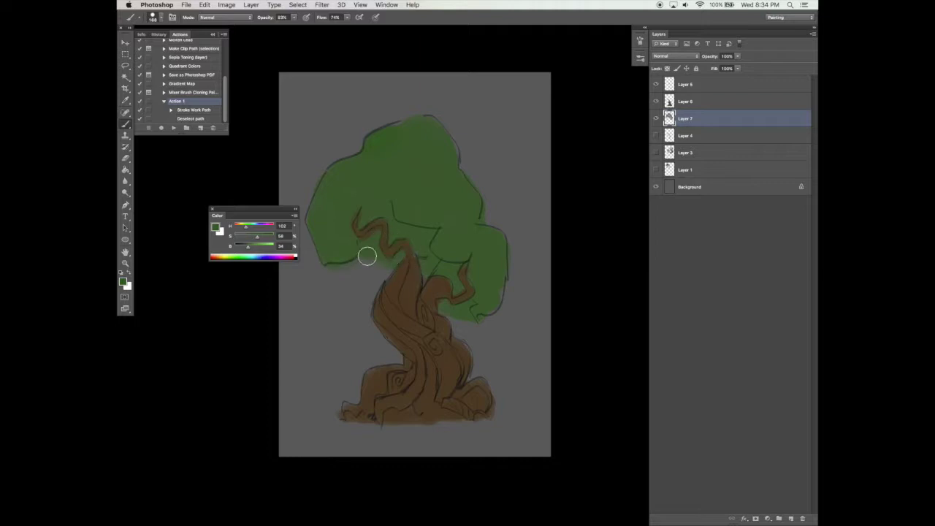
Step: Paint the canopy's underside in darker green at 20% brightness, and add two empty layers above the trunk's color layer
{"action": "left_click_drag", "start_coordinate": [247, 246], "coordinate": [242, 248]}
{"action": "mouse_move", "coordinate": [373, 248]}
{"action": "left_mouse_down"}
{"action": "mouse_move", "coordinate": [407, 246]}
{"action": "mouse_move", "coordinate": [400, 235]}
{"action": "mouse_move", "coordinate": [423, 254]}
{"action": "mouse_move", "coordinate": [340, 268]}
{"action": "mouse_move", "coordinate": [432, 276]}
{"action": "mouse_move", "coordinate": [446, 287]}
{"action": "mouse_move", "coordinate": [454, 277]}
{"action": "mouse_move", "coordinate": [447, 310]}
{"action": "mouse_move", "coordinate": [413, 292]}
{"action": "left_mouse_up"}
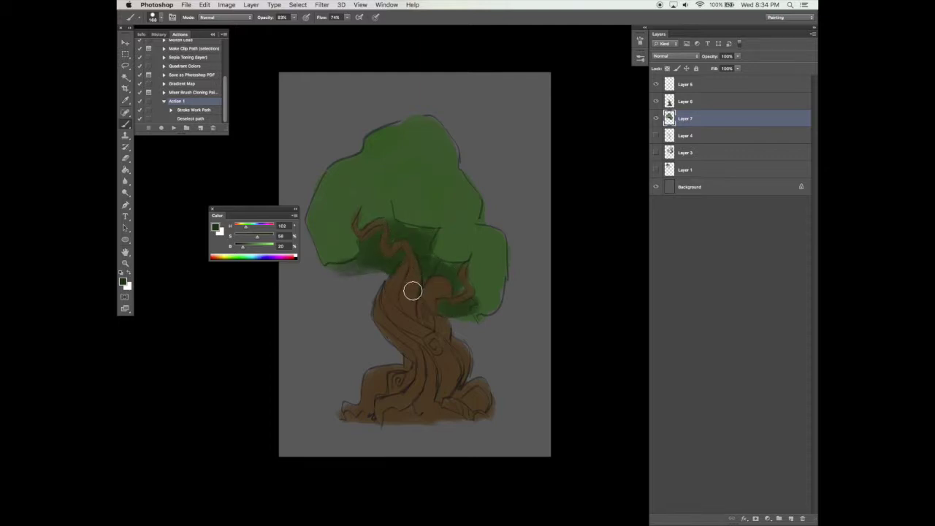
{"action": "left_click", "coordinate": [731, 106]}
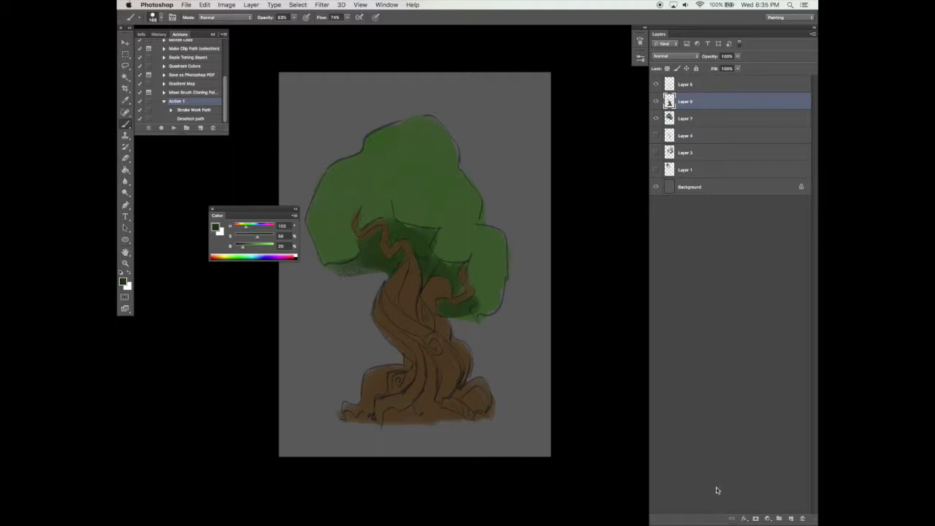
{"action": "left_click", "coordinate": [791, 519]}
{"action": "left_click", "coordinate": [791, 519]}
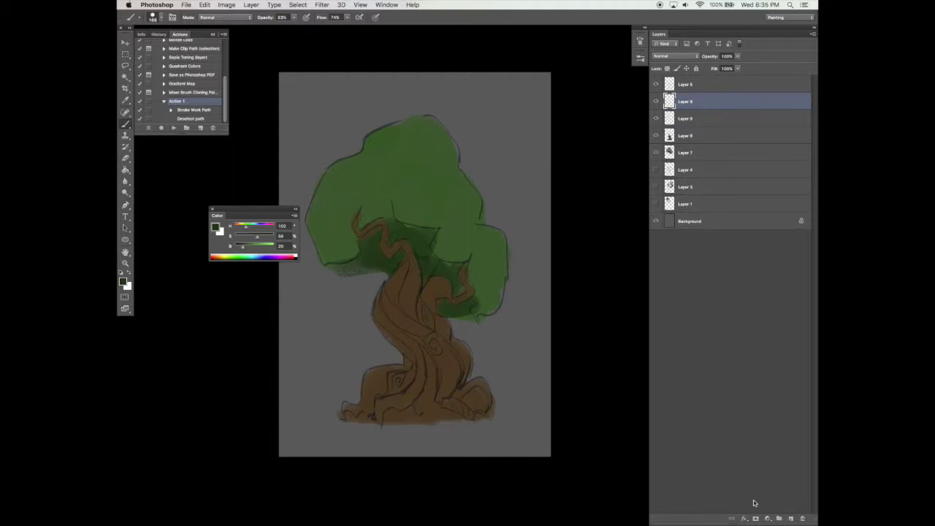
Step: Set the narrow slanted brush tip to 151 px and mix a dark brown shadow color from the trunk's hue
{"action": "left_click", "coordinate": [640, 42]}
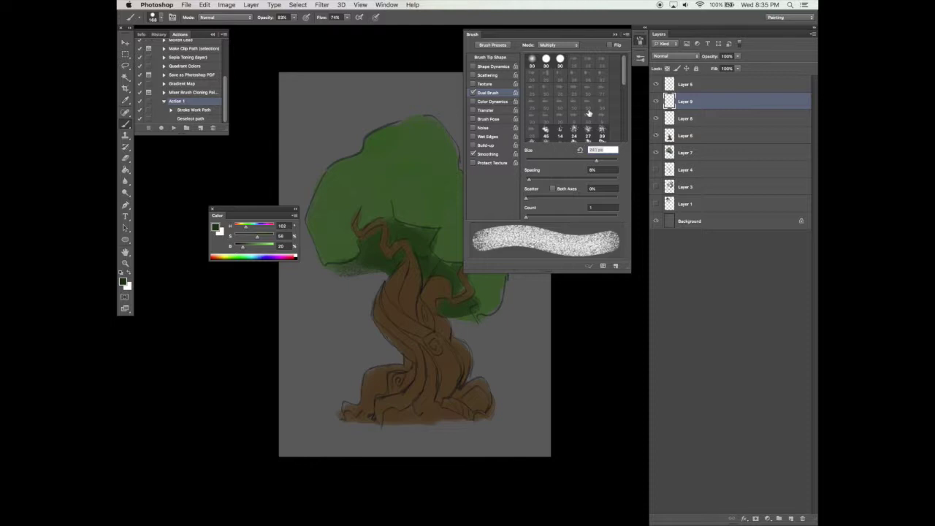
{"action": "left_click", "coordinate": [512, 58]}
{"action": "mouse_move", "coordinate": [598, 138]}
{"action": "left_mouse_down"}
{"action": "mouse_move", "coordinate": [610, 158]}
{"action": "mouse_move", "coordinate": [583, 127]}
{"action": "left_mouse_up"}
{"action": "left_click", "coordinate": [389, 268], "text": "alt"}
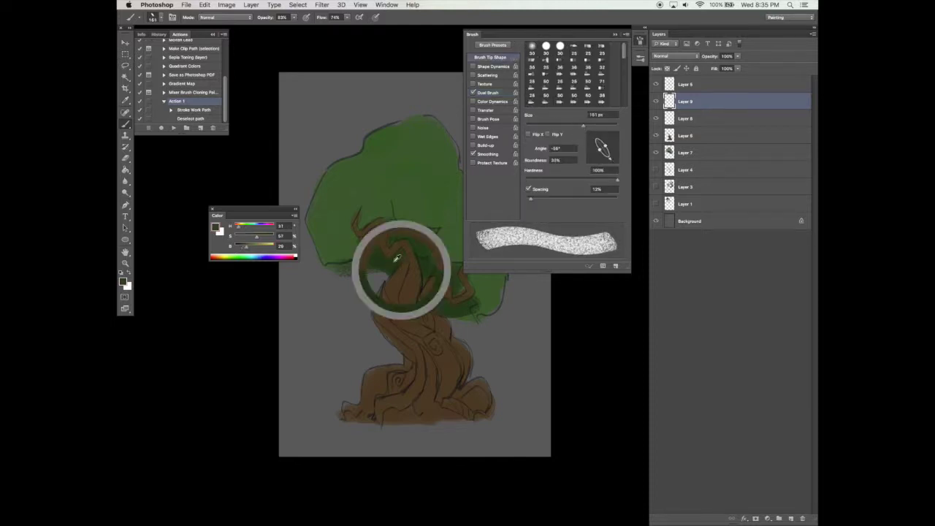
{"action": "left_click_drag", "start_coordinate": [243, 250], "coordinate": [240, 248]}
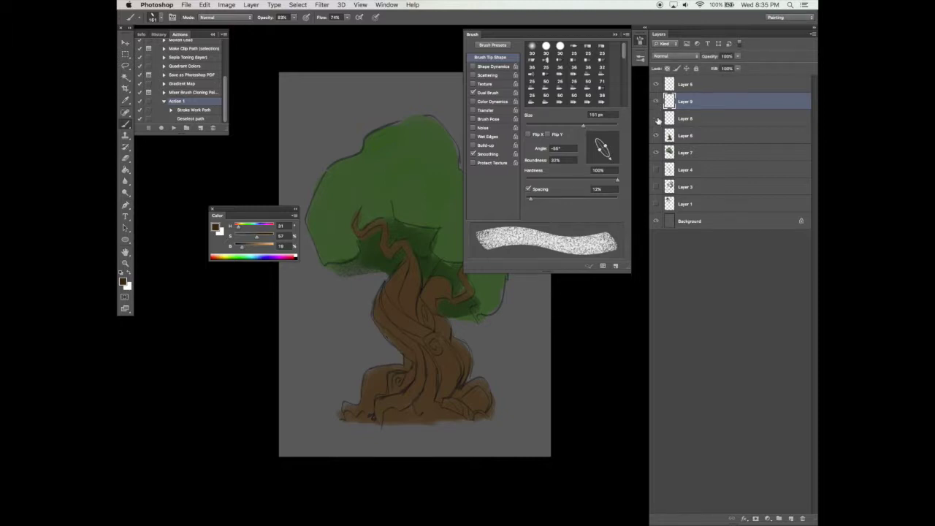
Step: Shade both branches and the upper trunk dark brown on the empty layer directly above the trunk's color layer
{"action": "left_click", "coordinate": [679, 136]}
{"action": "left_click", "coordinate": [688, 119]}
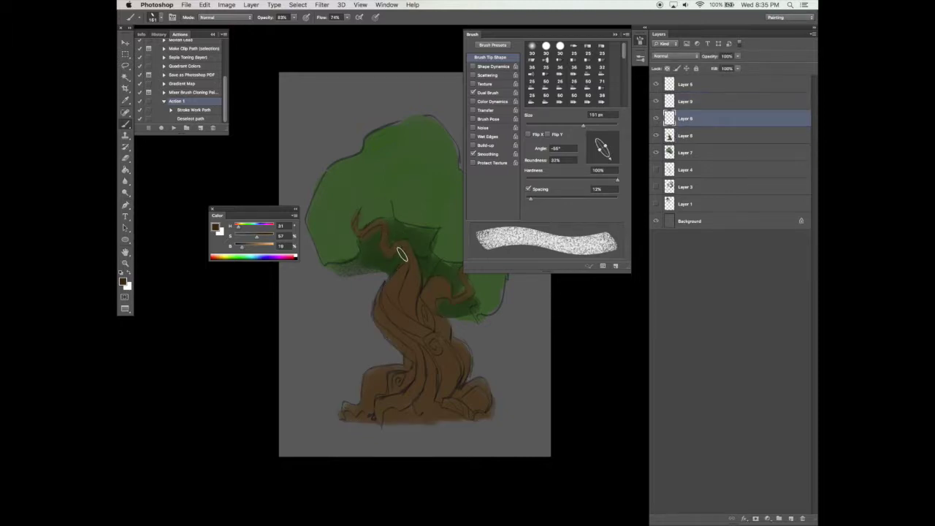
{"action": "mouse_move", "coordinate": [385, 241]}
{"action": "left_mouse_down"}
{"action": "mouse_move", "coordinate": [410, 259]}
{"action": "mouse_move", "coordinate": [382, 220]}
{"action": "mouse_move", "coordinate": [353, 235]}
{"action": "mouse_move", "coordinate": [357, 212]}
{"action": "left_mouse_up"}
{"action": "left_click_drag", "start_coordinate": [425, 281], "coordinate": [465, 290]}
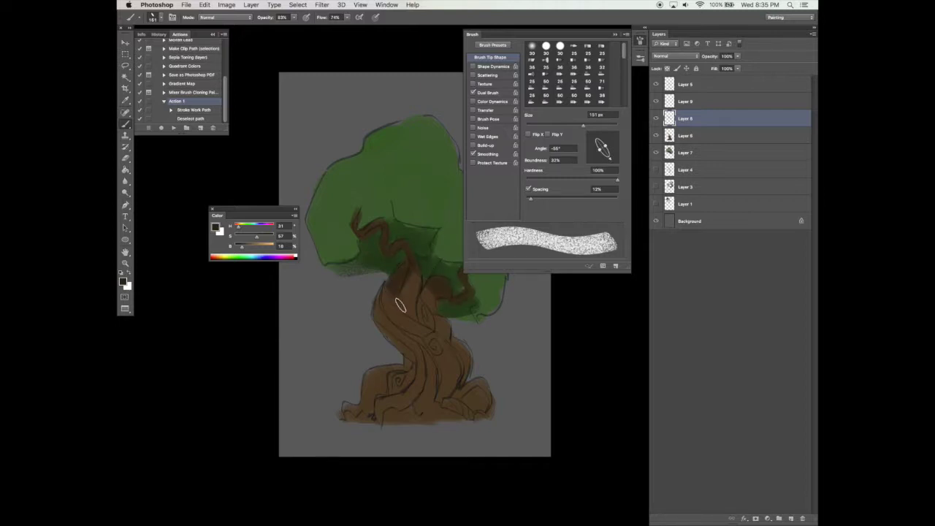
{"action": "left_click_drag", "start_coordinate": [403, 303], "coordinate": [411, 292]}
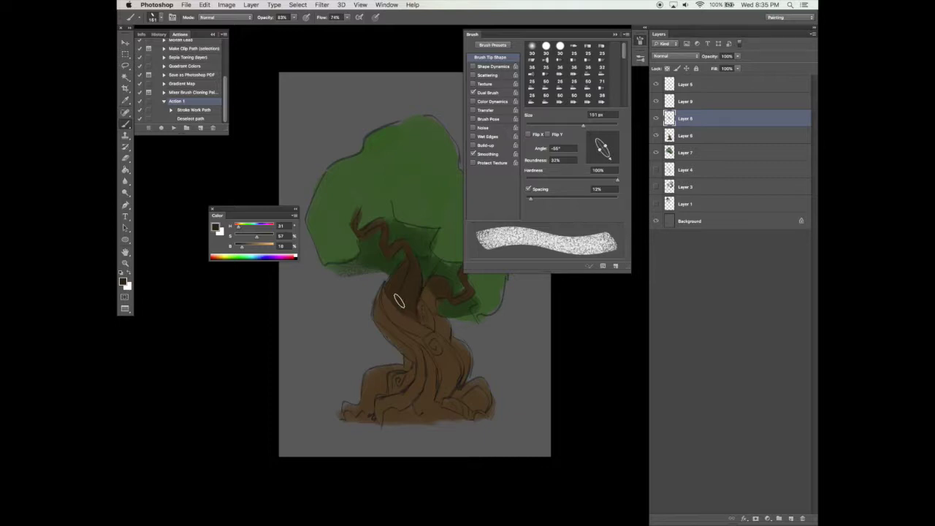
Step: Refine the upper trunk's shadow and shade the left root, alternating between dark brown strokes and the Eraser
{"action": "key", "text": "e"}
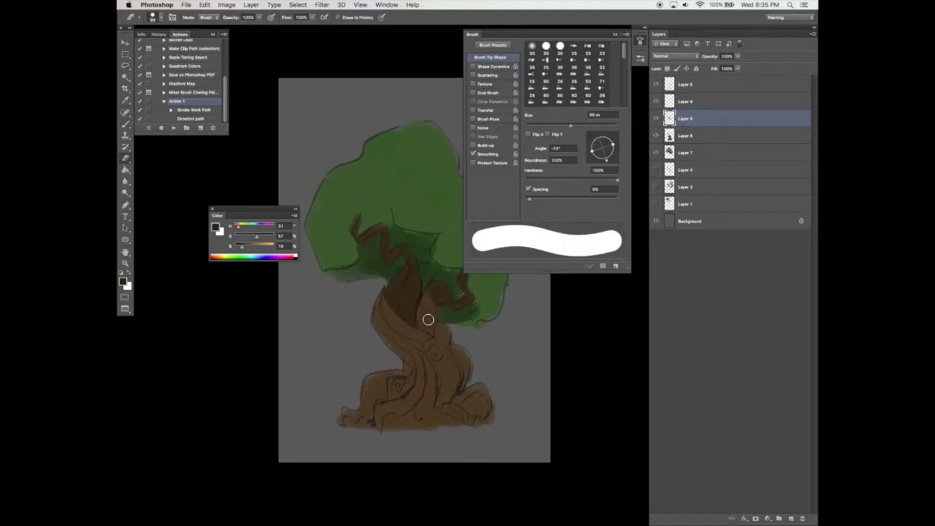
{"action": "key", "text": "b"}
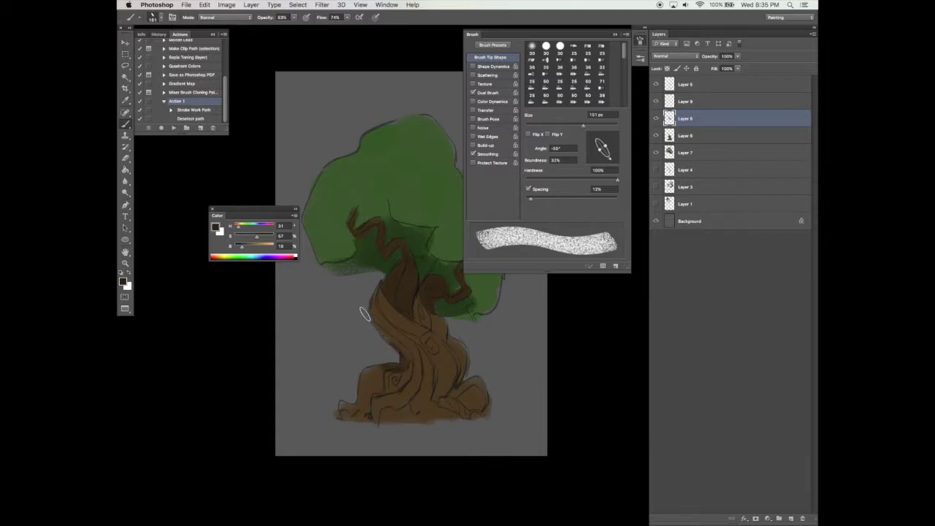
{"action": "key", "text": "e"}
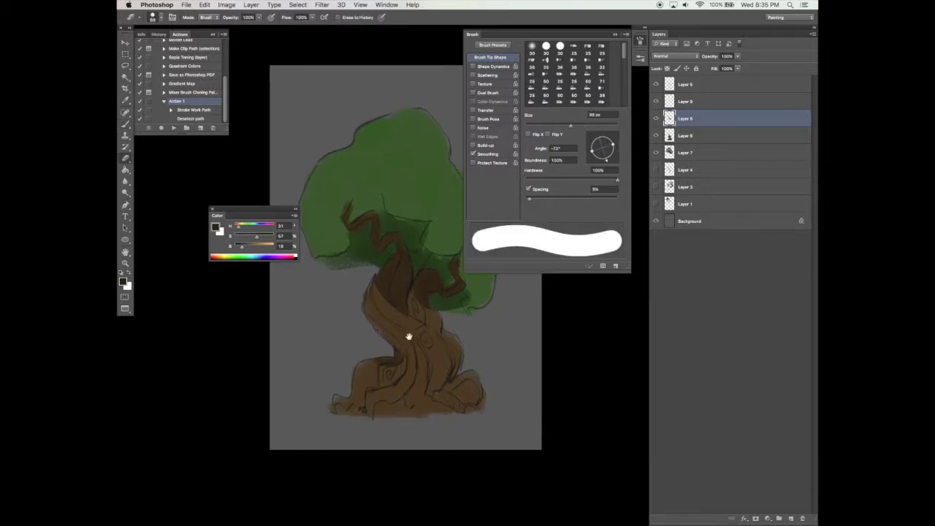
{"action": "key", "text": "b"}
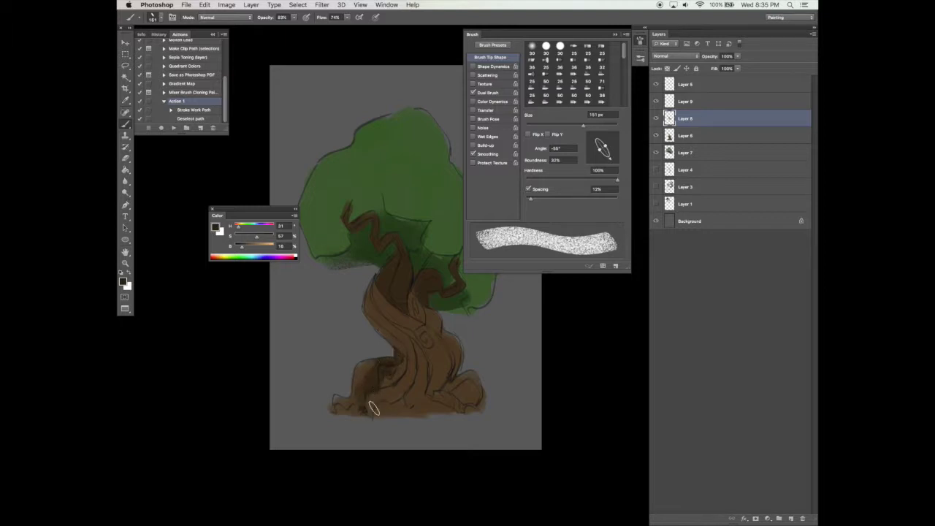
{"action": "key", "text": "e"}
{"action": "scroll", "coordinate": [416, 350], "scroll_direction": "right", "scroll_amount": 5}
{"action": "scroll", "coordinate": [416, 350], "scroll_direction": "up", "scroll_amount": 2}
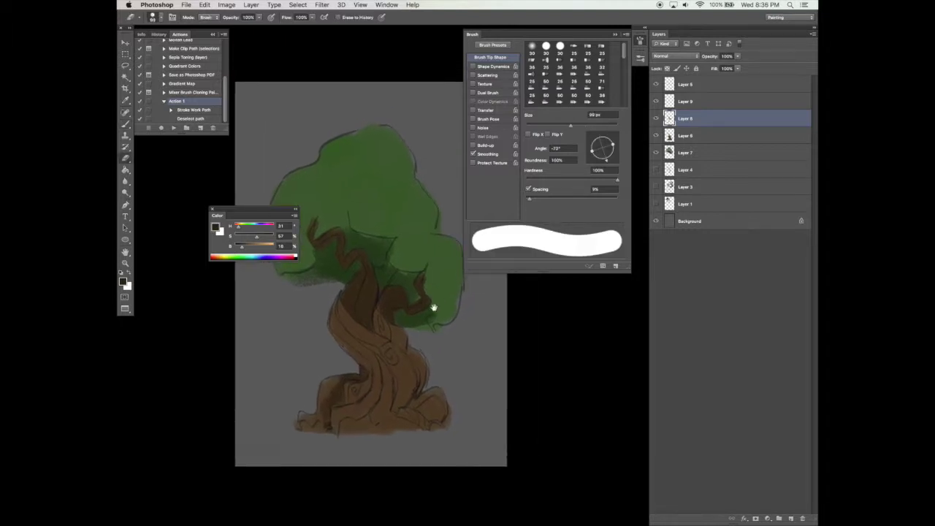
Step: Shade the trunk's right edge and the right root dark brown, erasing part of the root's shadow for a lit top
{"action": "key", "text": "b"}
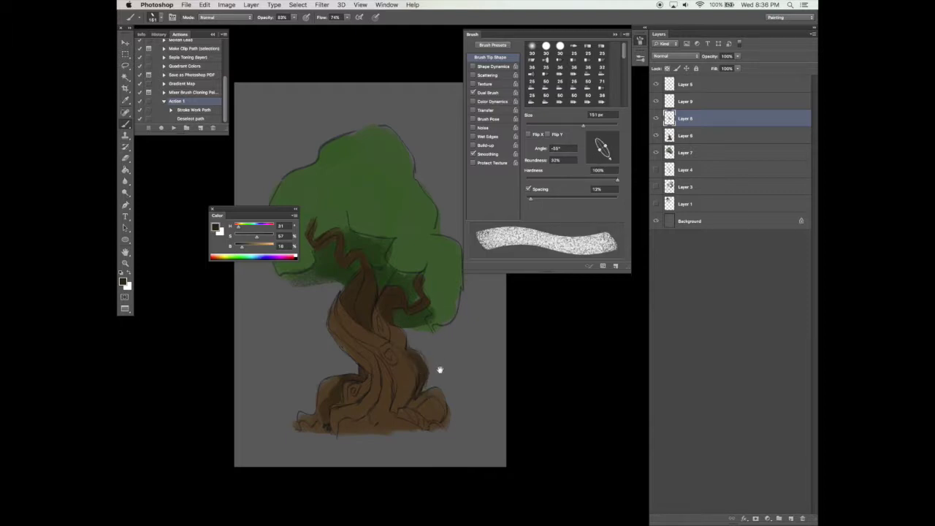
{"action": "left_click_drag", "start_coordinate": [439, 369], "coordinate": [446, 344]}
{"action": "left_click_drag", "start_coordinate": [448, 391], "coordinate": [442, 398]}
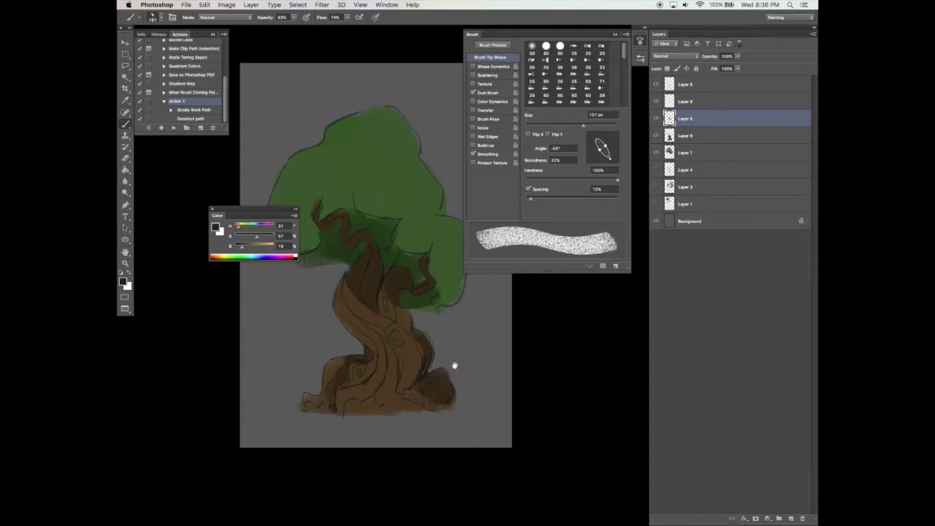
{"action": "key", "text": "e"}
{"action": "left_click_drag", "start_coordinate": [459, 375], "coordinate": [464, 370]}
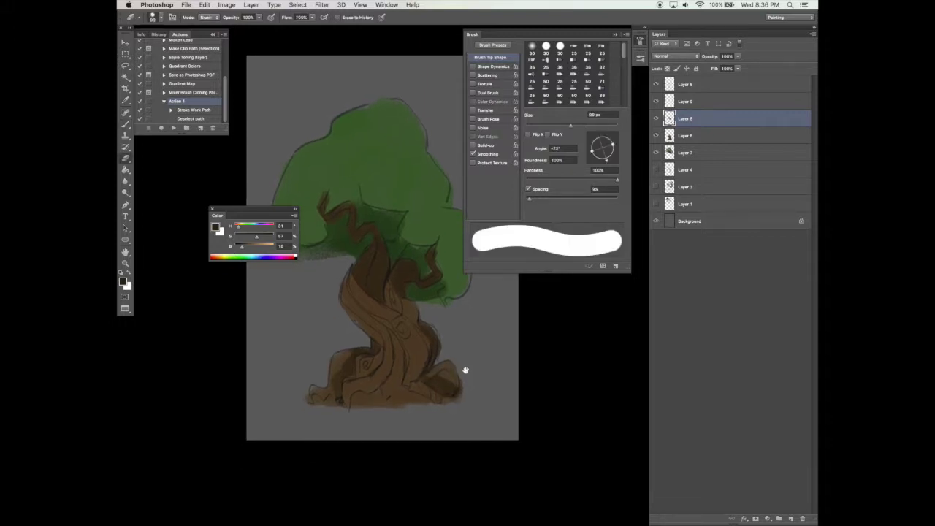
Step: Paint dark brown shadows across the trunk's base, between the roots and around the base of the right branch
{"action": "key", "text": "b"}
{"action": "mouse_move", "coordinate": [372, 399]}
{"action": "left_mouse_down"}
{"action": "mouse_move", "coordinate": [394, 359]}
{"action": "mouse_move", "coordinate": [380, 400]}
{"action": "mouse_move", "coordinate": [392, 394]}
{"action": "mouse_move", "coordinate": [398, 357]}
{"action": "mouse_move", "coordinate": [396, 399]}
{"action": "mouse_move", "coordinate": [423, 365]}
{"action": "mouse_move", "coordinate": [408, 401]}
{"action": "mouse_move", "coordinate": [451, 376]}
{"action": "mouse_move", "coordinate": [455, 392]}
{"action": "mouse_move", "coordinate": [399, 392]}
{"action": "left_mouse_up"}
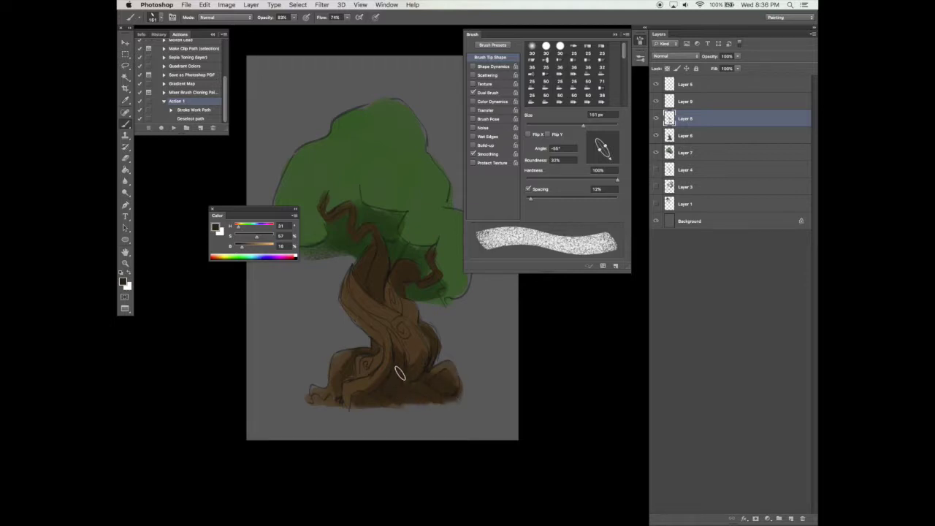
{"action": "left_click_drag", "start_coordinate": [399, 253], "coordinate": [397, 271]}
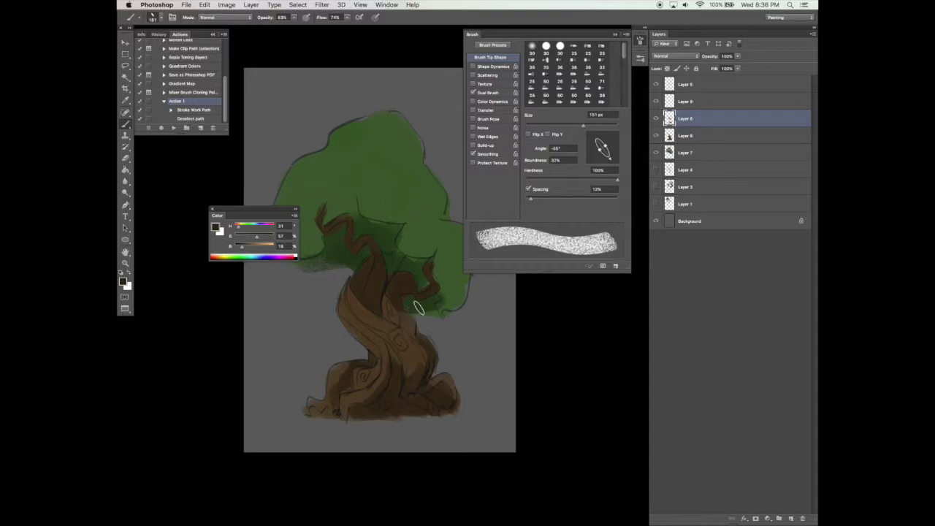
{"action": "mouse_move", "coordinate": [407, 310]}
{"action": "left_mouse_down"}
{"action": "mouse_move", "coordinate": [424, 323]}
{"action": "mouse_move", "coordinate": [414, 322]}
{"action": "left_mouse_up"}
{"action": "key", "text": "super+d"}
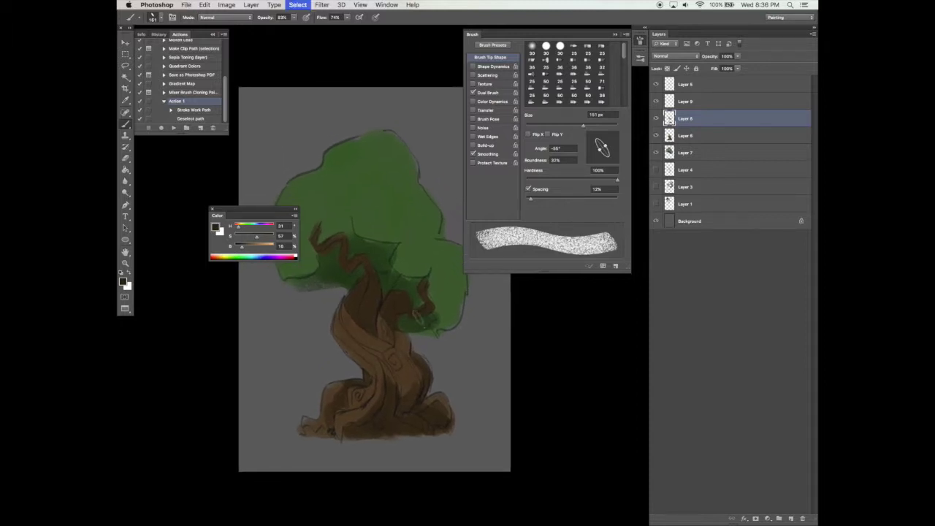
{"action": "key", "text": "v"}
{"action": "left_click_drag", "start_coordinate": [425, 325], "coordinate": [426, 329]}
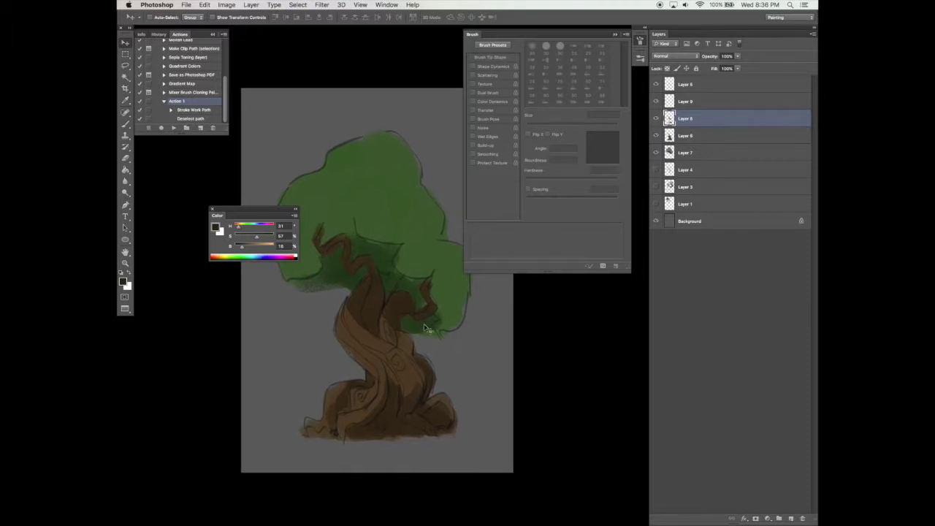
Step: Start a light brown highlight on the trunk's left edge on Layer 10 and lower that layer's opacity to 66%
{"action": "key", "text": "b"}
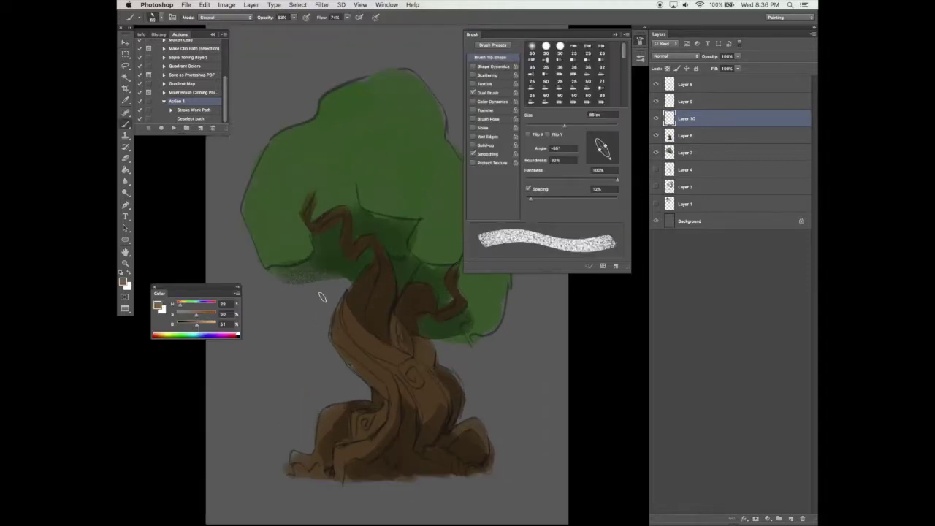
{"action": "left_click_drag", "start_coordinate": [335, 334], "coordinate": [340, 339]}
{"action": "left_click", "coordinate": [656, 118]}
{"action": "left_click", "coordinate": [655, 118]}
{"action": "left_click_drag", "start_coordinate": [738, 57], "coordinate": [709, 58]}
Step: Paint light brown highlights along the trunk's left strands, the left root and the area around its swirl
{"action": "mouse_move", "coordinate": [361, 355]}
{"action": "left_mouse_down"}
{"action": "mouse_move", "coordinate": [356, 349]}
{"action": "mouse_move", "coordinate": [372, 343]}
{"action": "mouse_move", "coordinate": [360, 329]}
{"action": "left_mouse_up"}
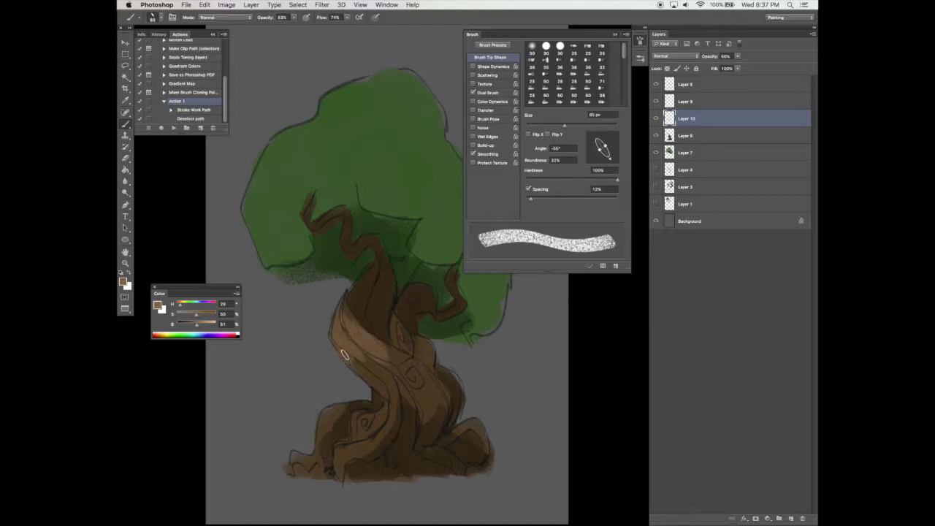
{"action": "left_click_drag", "start_coordinate": [358, 353], "coordinate": [373, 373]}
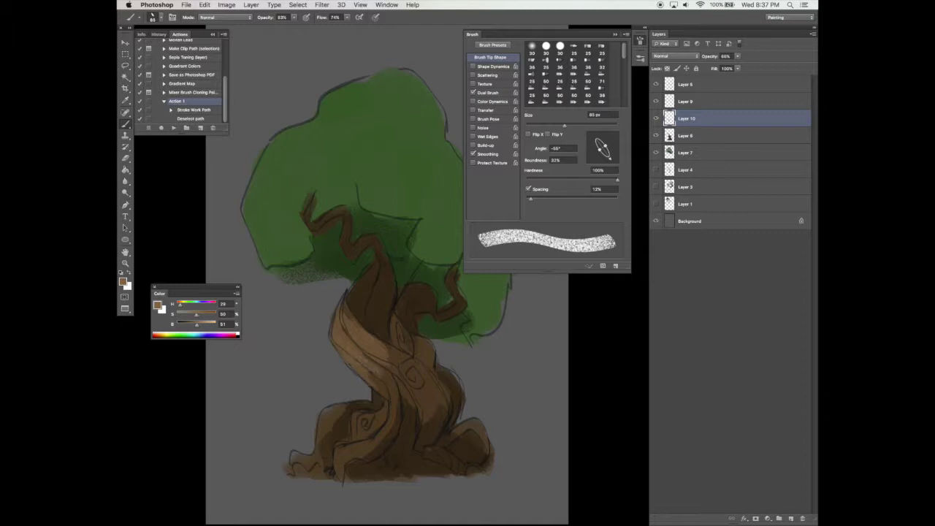
{"action": "left_click_drag", "start_coordinate": [332, 413], "coordinate": [316, 451]}
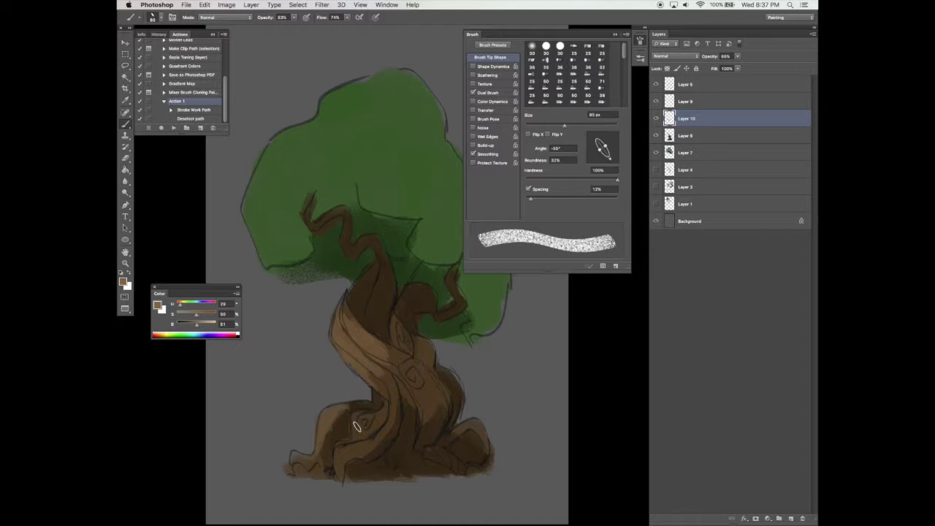
{"action": "mouse_move", "coordinate": [357, 436]}
{"action": "left_mouse_down"}
{"action": "mouse_move", "coordinate": [355, 423]}
{"action": "mouse_move", "coordinate": [359, 433]}
{"action": "mouse_move", "coordinate": [372, 415]}
{"action": "left_mouse_up"}
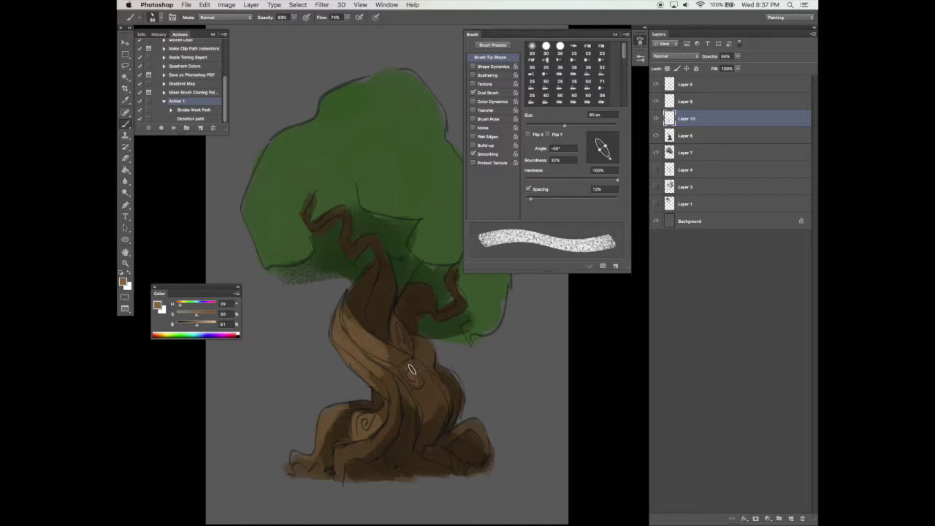
Step: Paint light brown highlights around the trunk's central knot and upper strands, undoing the last stroke near the branch
{"action": "left_click_drag", "start_coordinate": [417, 369], "coordinate": [409, 362]}
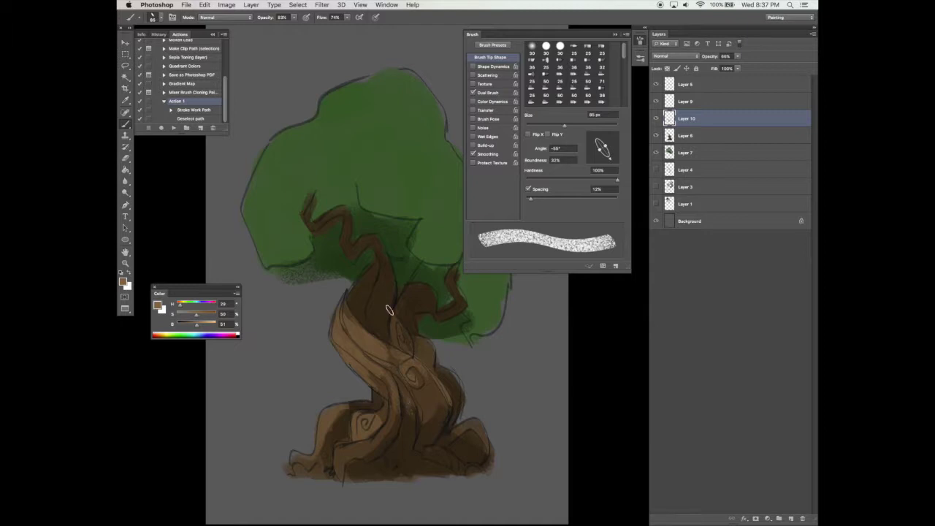
{"action": "left_click_drag", "start_coordinate": [361, 288], "coordinate": [359, 311]}
{"action": "left_click_drag", "start_coordinate": [386, 239], "coordinate": [384, 250]}
{"action": "key", "text": "super+z"}
Step: Pick a darker, muted brown and paint soft highlights on the upper trunk strands and the right branch
{"action": "left_click_drag", "start_coordinate": [182, 322], "coordinate": [191, 322]}
{"action": "mouse_move", "coordinate": [357, 305]}
{"action": "left_mouse_down"}
{"action": "mouse_move", "coordinate": [365, 285]}
{"action": "mouse_move", "coordinate": [358, 305]}
{"action": "left_mouse_up"}
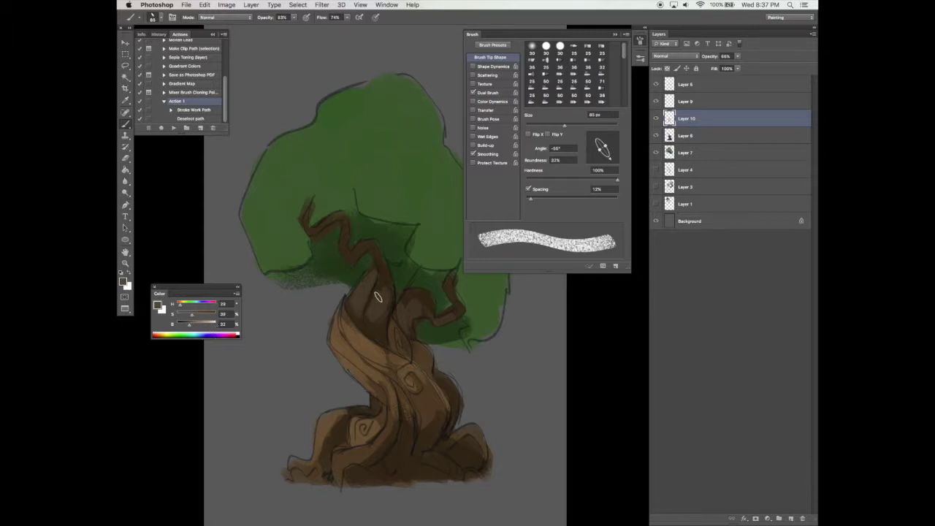
{"action": "key", "text": "space"}
{"action": "left_click_drag", "start_coordinate": [470, 329], "coordinate": [468, 329]}
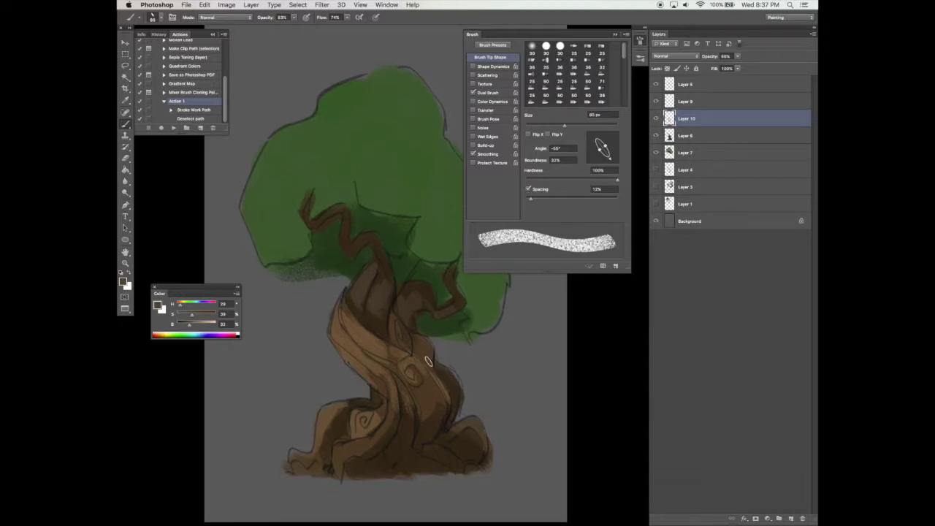
{"action": "key", "text": "space"}
{"action": "left_click_drag", "start_coordinate": [471, 375], "coordinate": [472, 370]}
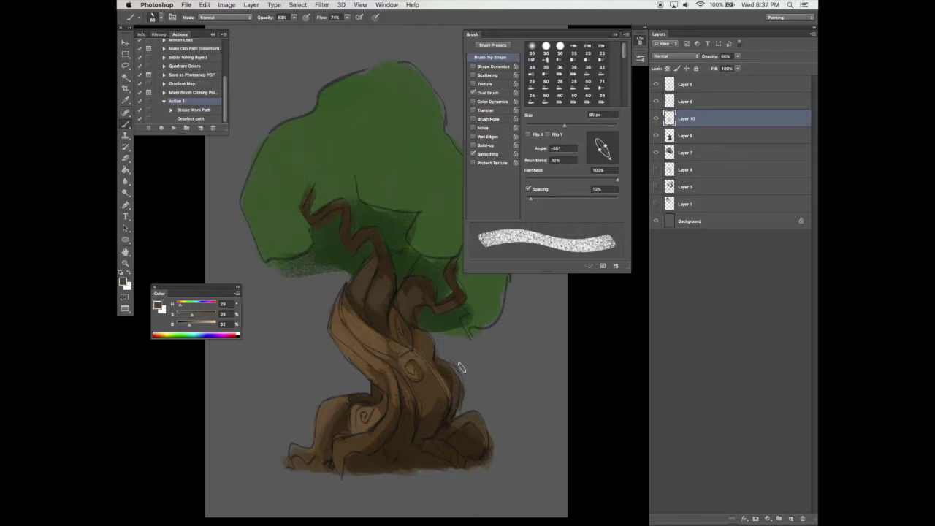
Step: Clear the selection, save the document and add a new layer at the top of the layer stack
{"action": "key", "text": "super+d"}
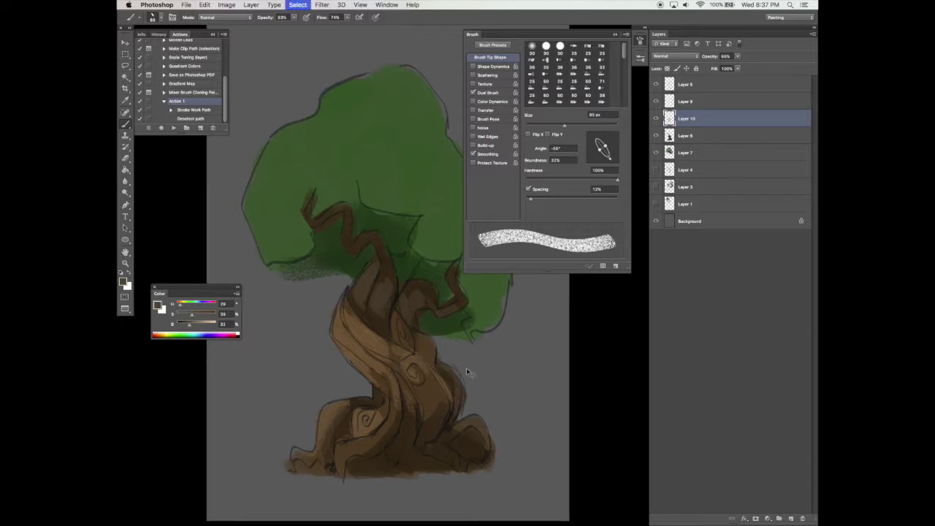
{"action": "key", "text": "super+s"}
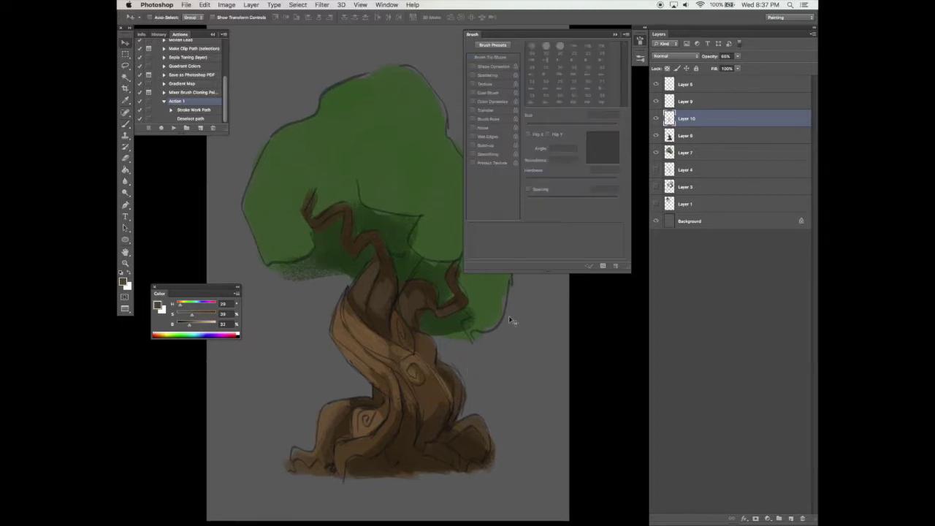
{"action": "left_click", "coordinate": [688, 101]}
{"action": "left_click", "coordinate": [704, 87]}
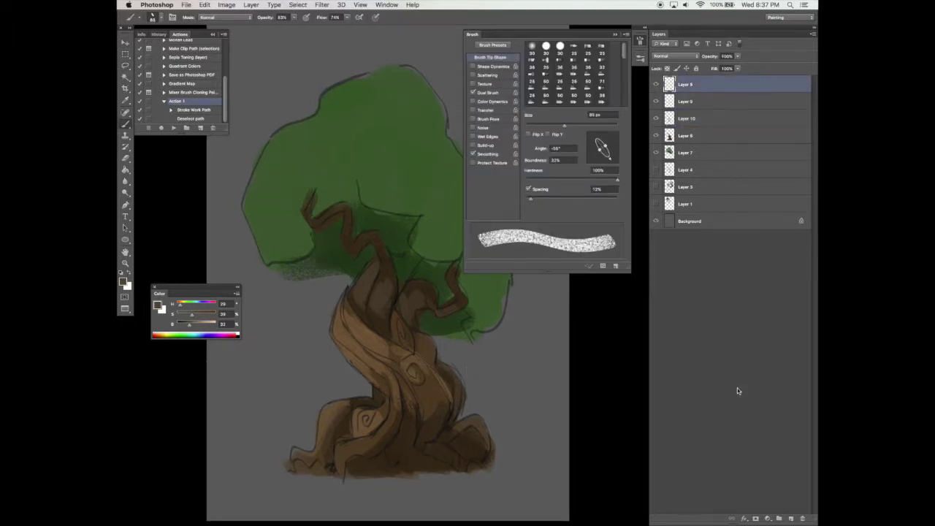
{"action": "left_click", "coordinate": [790, 517]}
Step: Sample the gray background color and raise the brush's opacity and flow to 100%
{"action": "key", "text": "space"}
{"action": "left_click_drag", "start_coordinate": [493, 426], "coordinate": [493, 429]}
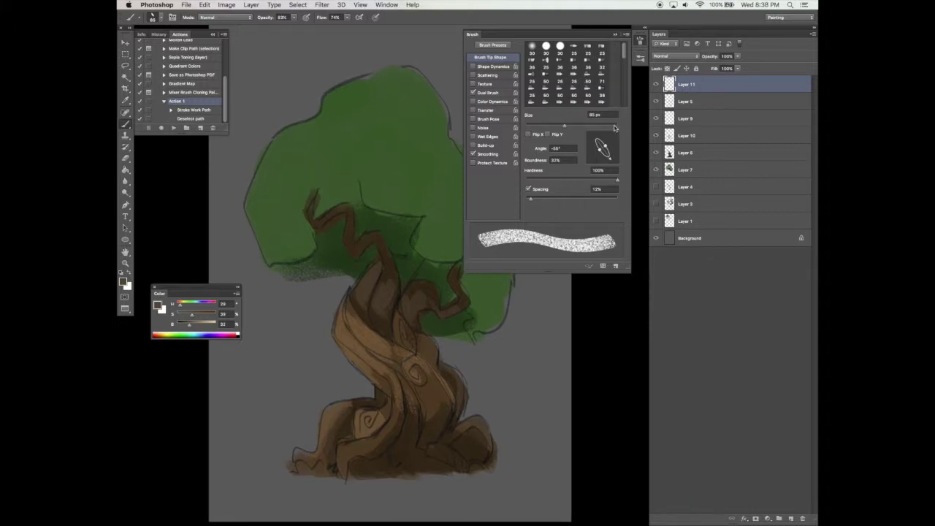
{"action": "left_click_drag", "start_coordinate": [604, 148], "coordinate": [601, 148]}
{"action": "left_click", "coordinate": [487, 93]}
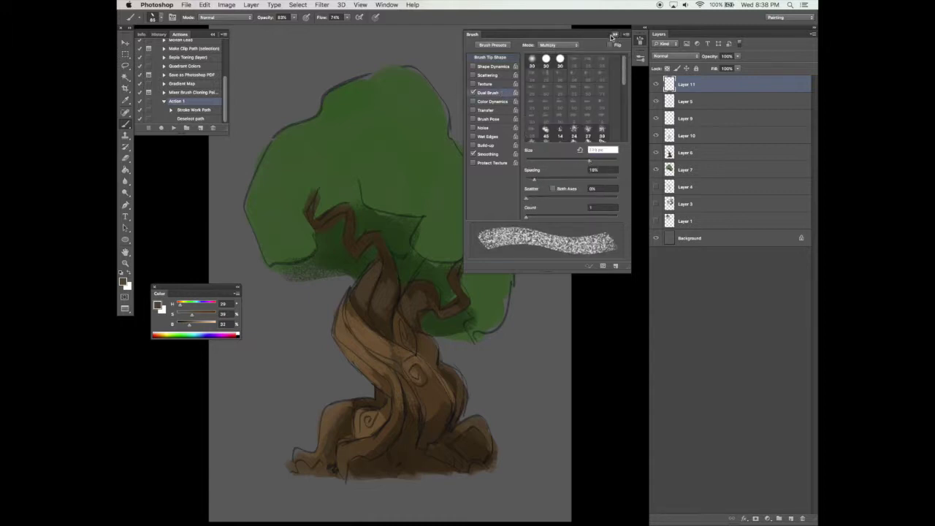
{"action": "left_click", "coordinate": [615, 34]}
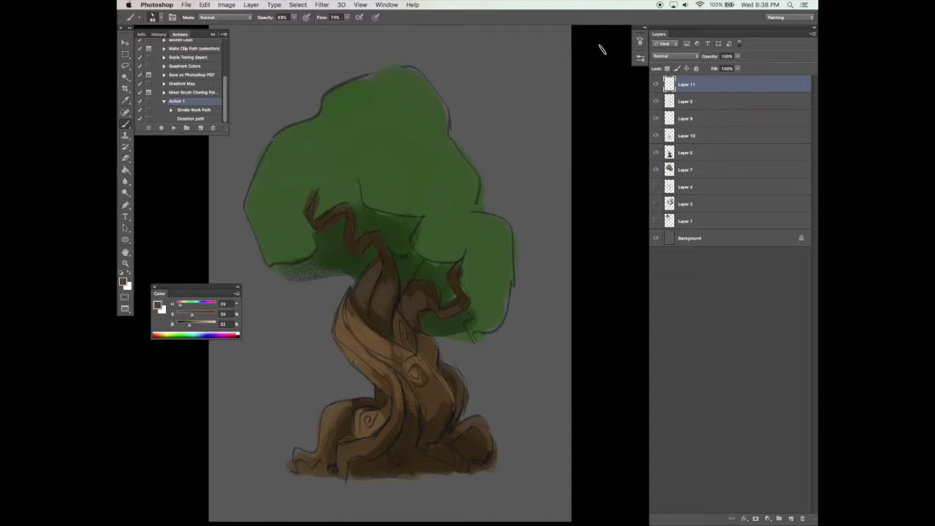
{"action": "left_click", "coordinate": [313, 354], "text": "alt"}
{"action": "left_click_drag", "start_coordinate": [294, 18], "coordinate": [307, 19]}
{"action": "left_click_drag", "start_coordinate": [347, 17], "coordinate": [352, 20]}
Step: Clean up the left root's outline with sampled colors and set the brush tip to 75 px, angle -61° and roundness 20%
{"action": "left_click", "coordinate": [314, 443]}
{"action": "left_click", "coordinate": [329, 399], "text": "alt"}
{"action": "key", "text": "F5"}
{"action": "left_click_drag", "start_coordinate": [326, 409], "coordinate": [349, 401]}
{"action": "left_click_drag", "start_coordinate": [292, 457], "coordinate": [310, 448]}
{"action": "left_click", "coordinate": [313, 426], "text": "alt"}
{"action": "left_click_drag", "start_coordinate": [544, 125], "coordinate": [560, 126]}
{"action": "left_click_drag", "start_coordinate": [603, 161], "coordinate": [608, 159]}
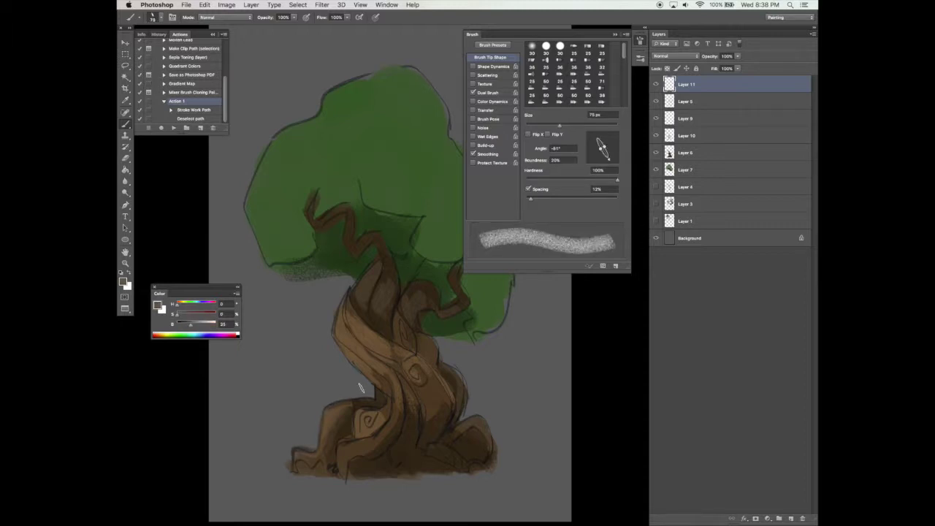
Step: Reduce the brush to 53 px and trim the left root and lower-left trunk contour with background gray
{"action": "key", "text": "bracketleft"}
{"action": "key", "text": "bracketleft"}
{"action": "left_click_drag", "start_coordinate": [335, 388], "coordinate": [354, 371]}
{"action": "mouse_move", "coordinate": [306, 429]}
{"action": "left_mouse_down"}
{"action": "mouse_move", "coordinate": [305, 451]}
{"action": "mouse_move", "coordinate": [329, 426]}
{"action": "left_mouse_up"}
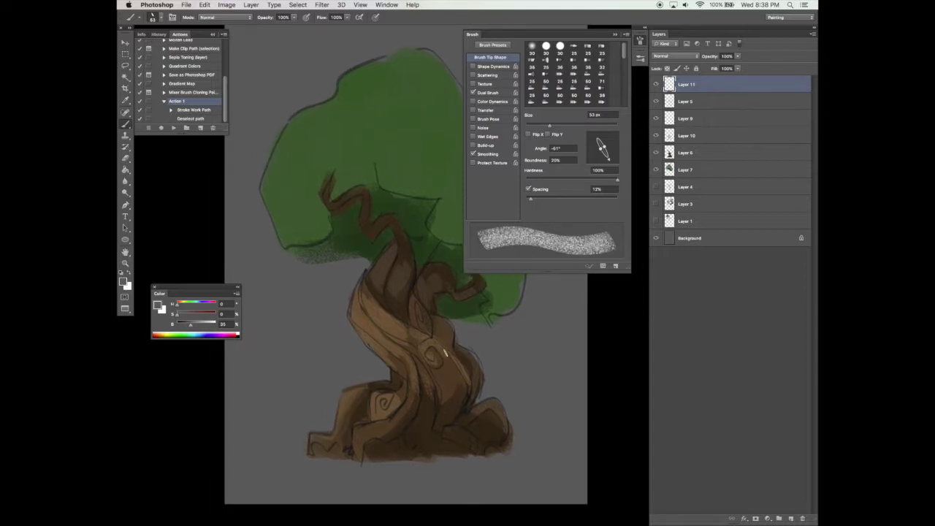
{"action": "left_click_drag", "start_coordinate": [431, 351], "coordinate": [426, 352]}
{"action": "left_click", "coordinate": [395, 364], "text": "alt"}
{"action": "left_click_drag", "start_coordinate": [353, 336], "coordinate": [372, 358]}
Step: Sharpen the notch between the trunk and left root with sampled dark brown and gray, using a brush angle of about -136°
{"action": "left_click", "coordinate": [369, 342], "text": "alt"}
{"action": "left_click", "coordinate": [367, 372], "text": "alt"}
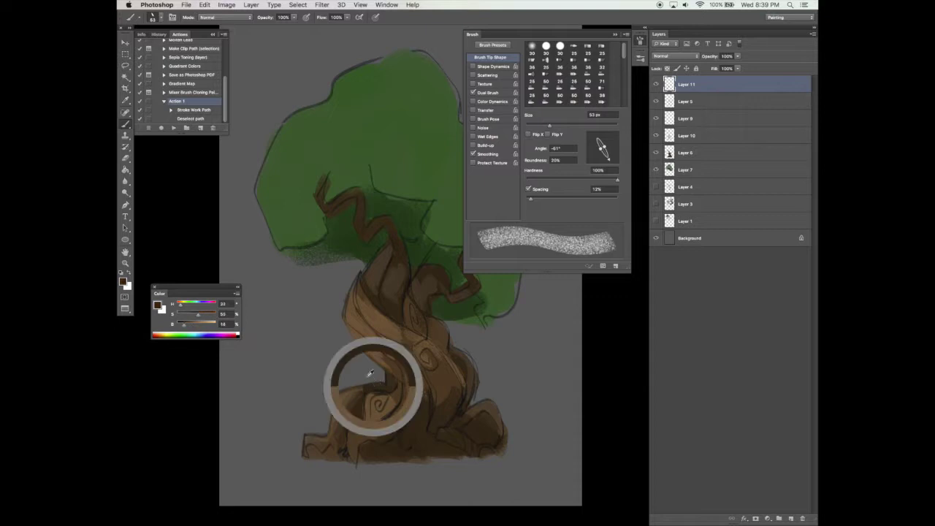
{"action": "left_click", "coordinate": [592, 162]}
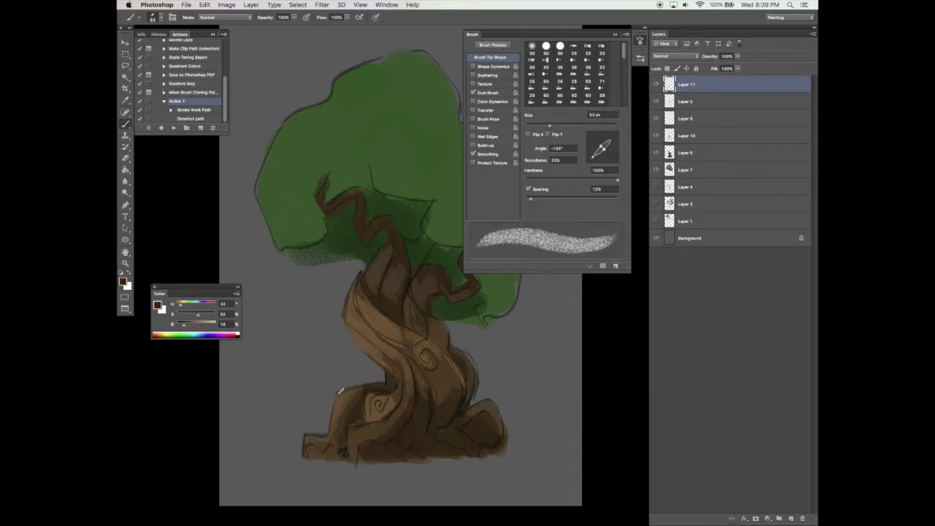
{"action": "left_click", "coordinate": [380, 375], "text": "alt"}
{"action": "left_click", "coordinate": [385, 373], "text": "alt"}
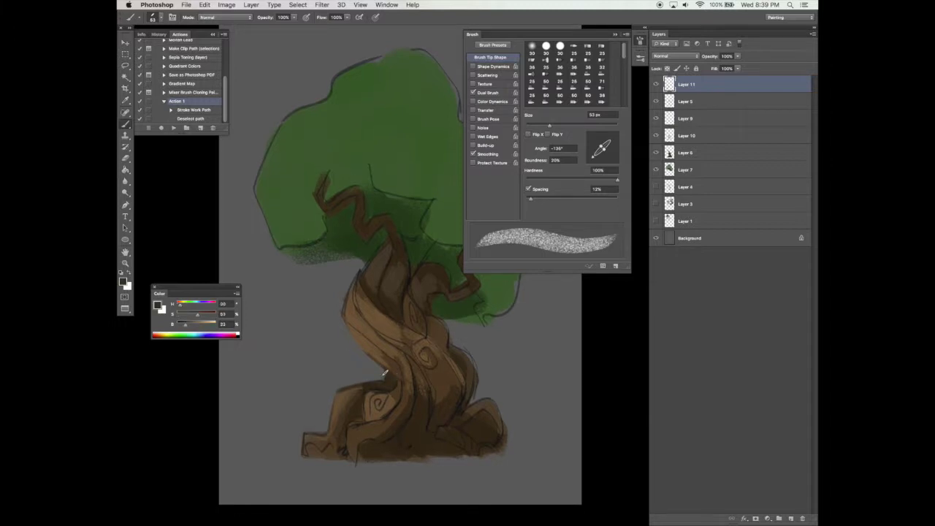
{"action": "left_click", "coordinate": [397, 366], "text": "alt"}
Step: Tilt the brush tip back the other way and refine the trunk near the knot and the left root with sampled browns
{"action": "left_click", "coordinate": [610, 162]}
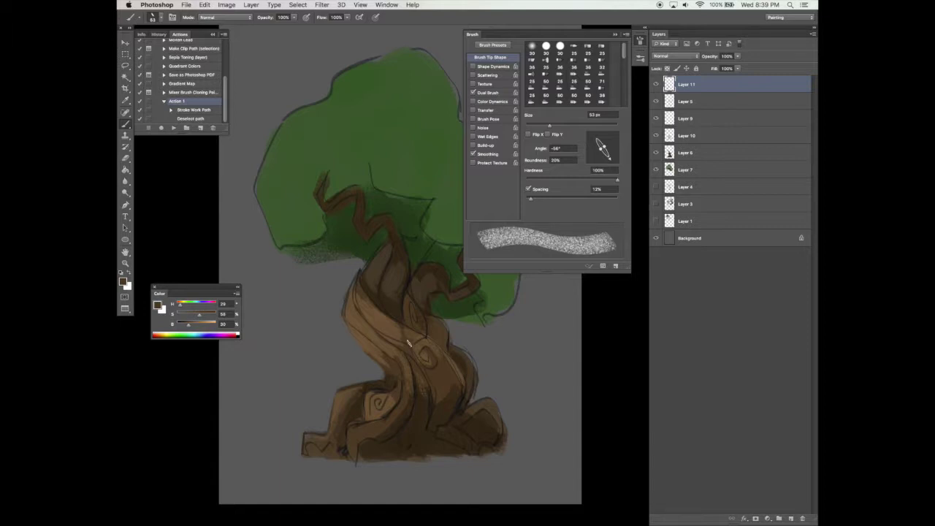
{"action": "left_click_drag", "start_coordinate": [416, 367], "coordinate": [417, 368]}
{"action": "left_click", "coordinate": [358, 408], "text": "alt"}
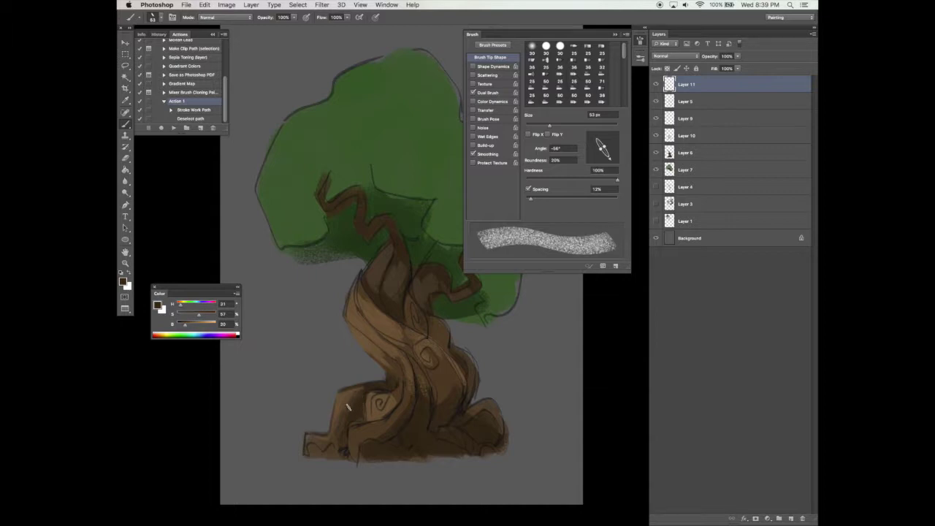
{"action": "left_click", "coordinate": [342, 401], "text": "alt"}
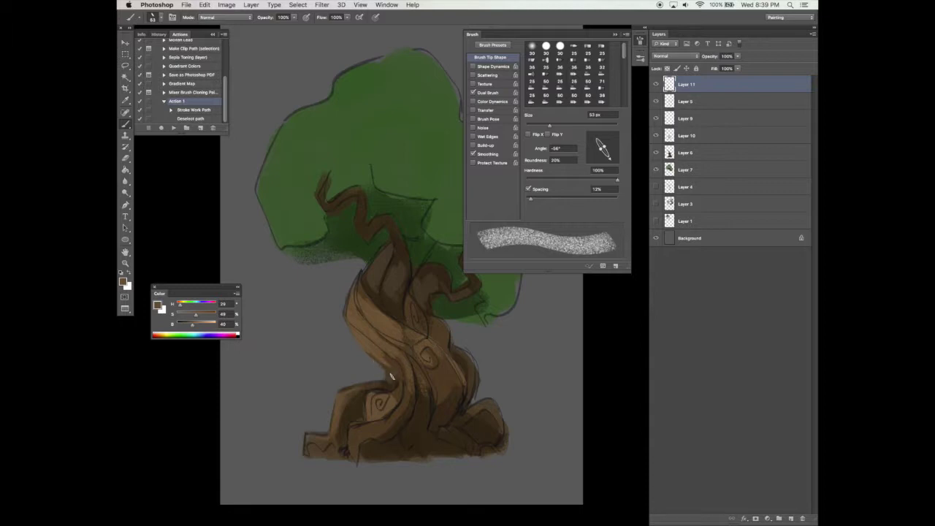
{"action": "left_click", "coordinate": [490, 361], "text": "alt"}
Step: Set the Dual Brush spacing to 14% and return to the brush tip shape settings
{"action": "left_click", "coordinate": [491, 93]}
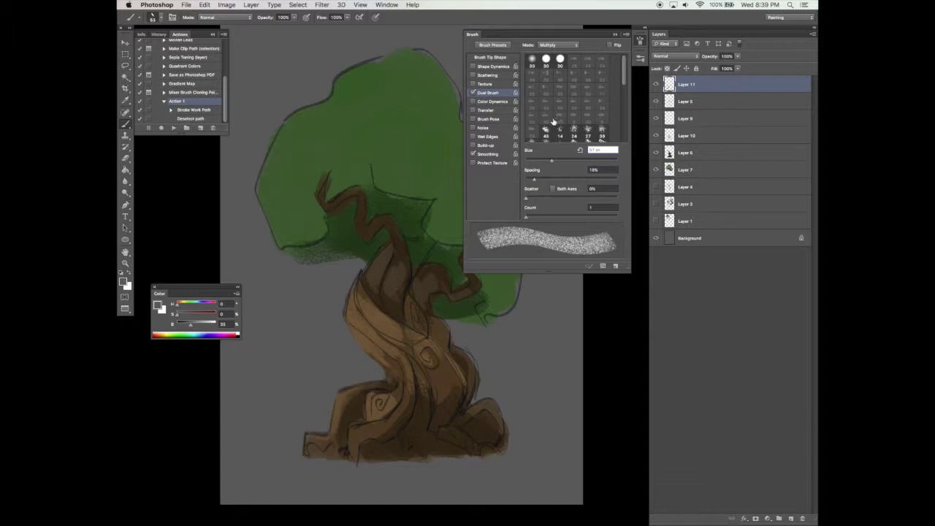
{"action": "left_click", "coordinate": [532, 180]}
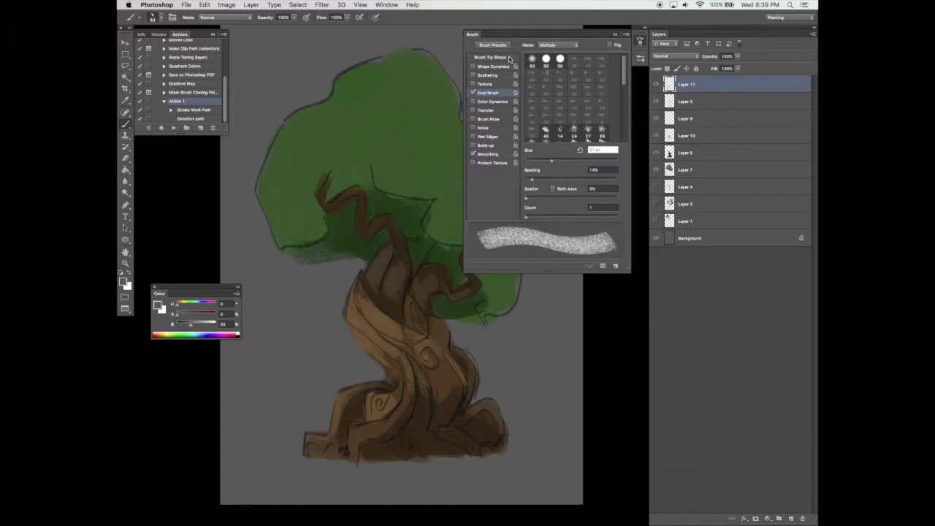
{"action": "left_click", "coordinate": [510, 57]}
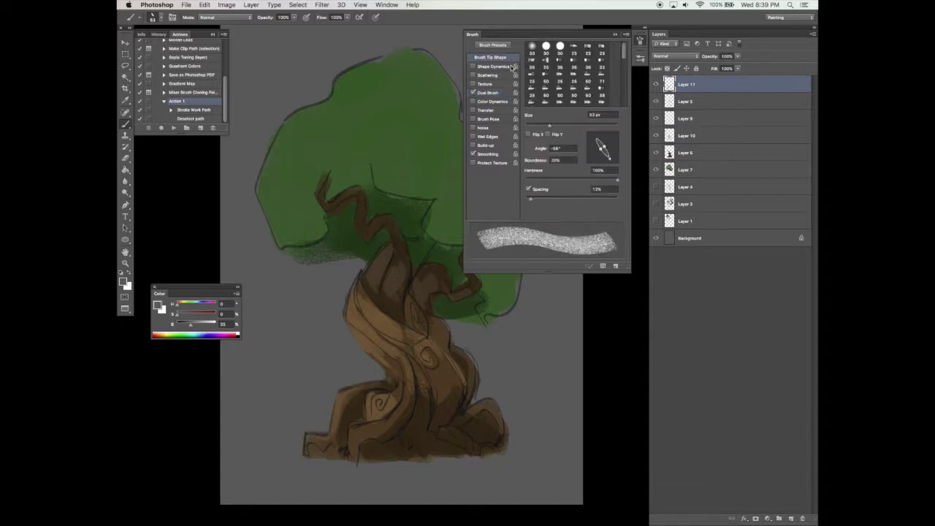
Step: Reshape the right root's edges with sampled brown and gray at a -140° brush angle, undoing the last stroke
{"action": "left_click", "coordinate": [490, 419], "text": "alt"}
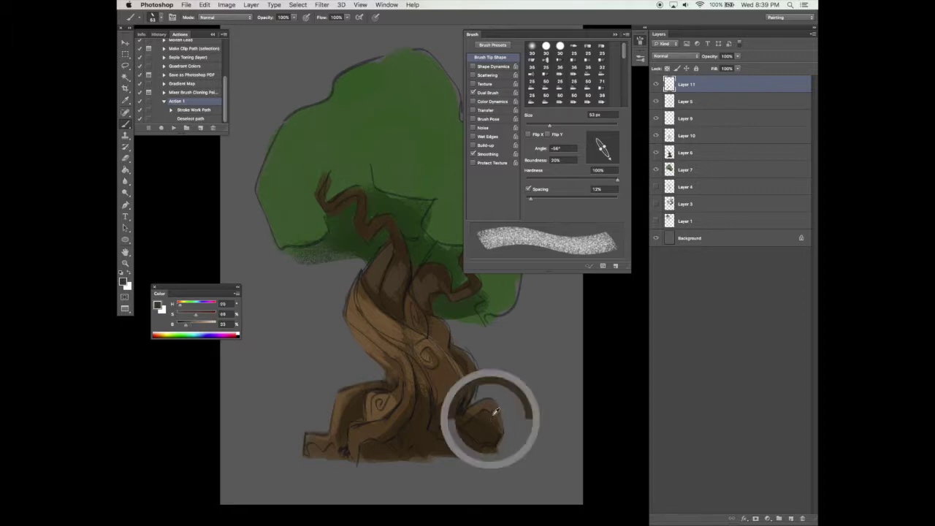
{"action": "left_click", "coordinate": [497, 392], "text": "alt"}
{"action": "left_click", "coordinate": [592, 157]}
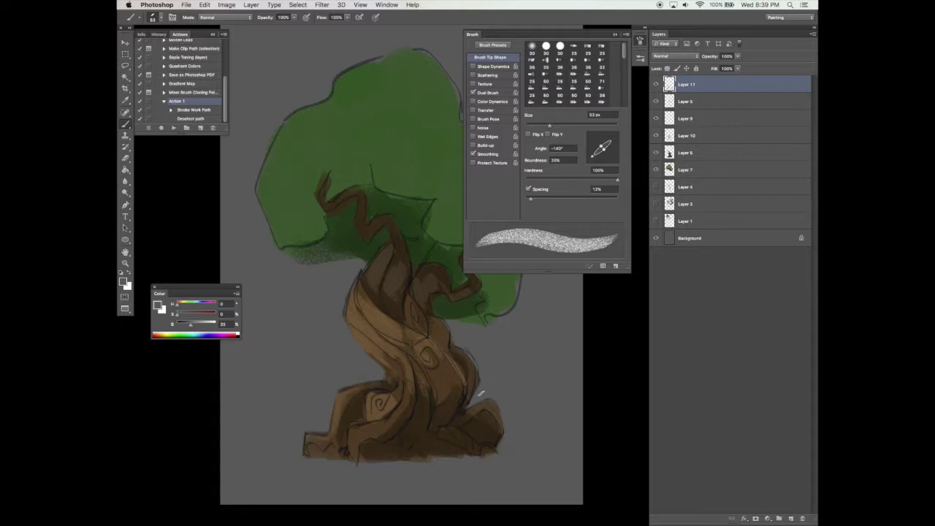
{"action": "key", "text": "super+z"}
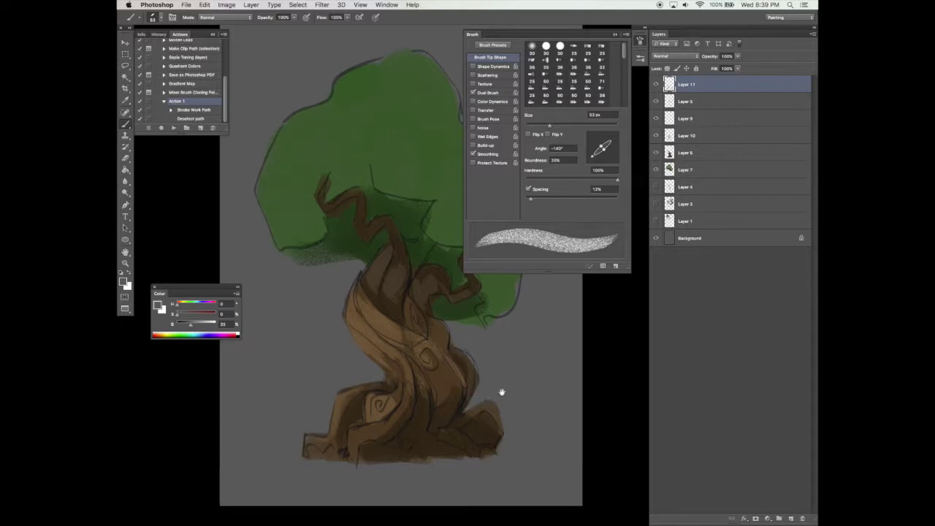
Step: Refine the trunk's left and right contours with an uncluttered canvas view, adjusting the brush tip angle between strokes
{"action": "key", "text": "Tab"}
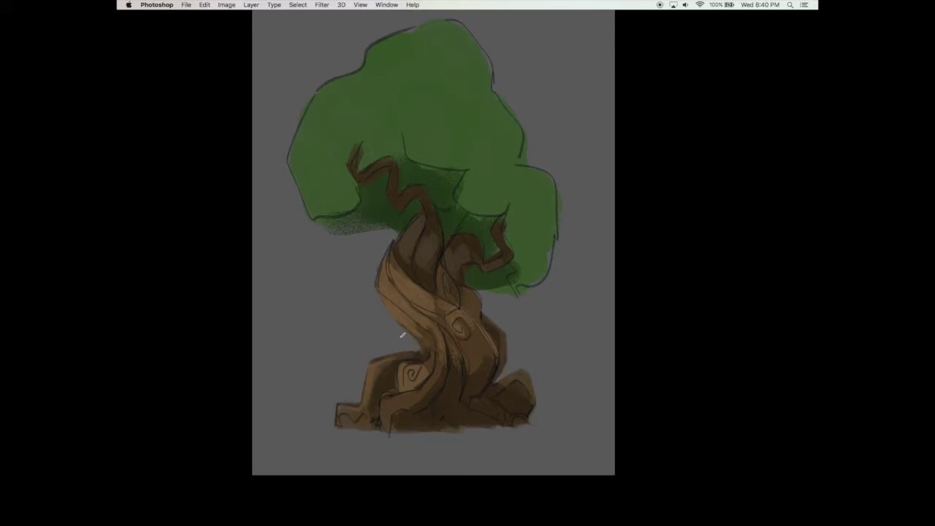
{"action": "left_click", "coordinate": [427, 330]}
{"action": "key", "text": "Tab"}
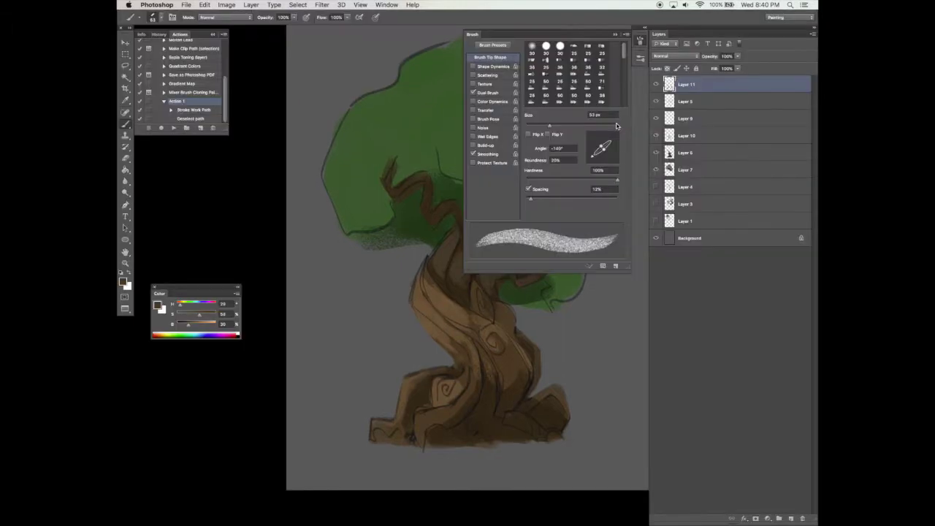
{"action": "key", "text": "Tab"}
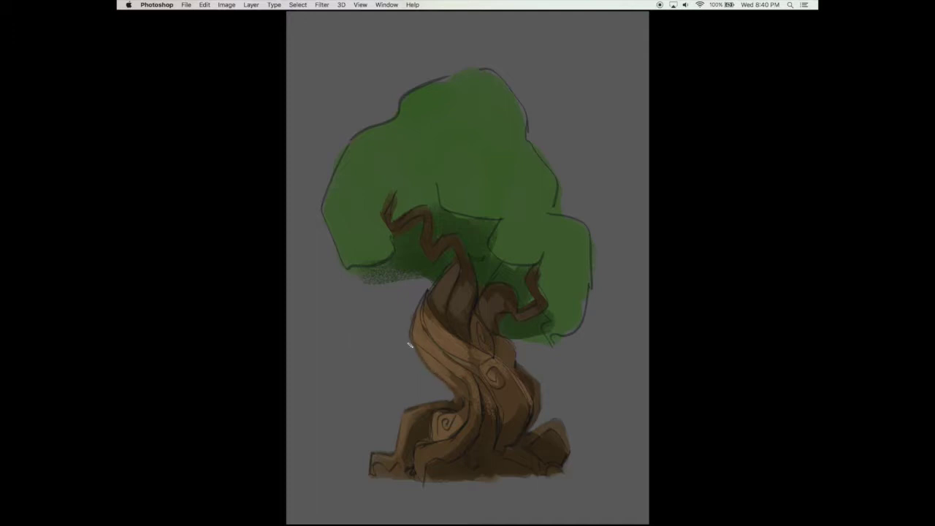
{"action": "key", "text": "Tab"}
{"action": "key", "text": "Tab"}
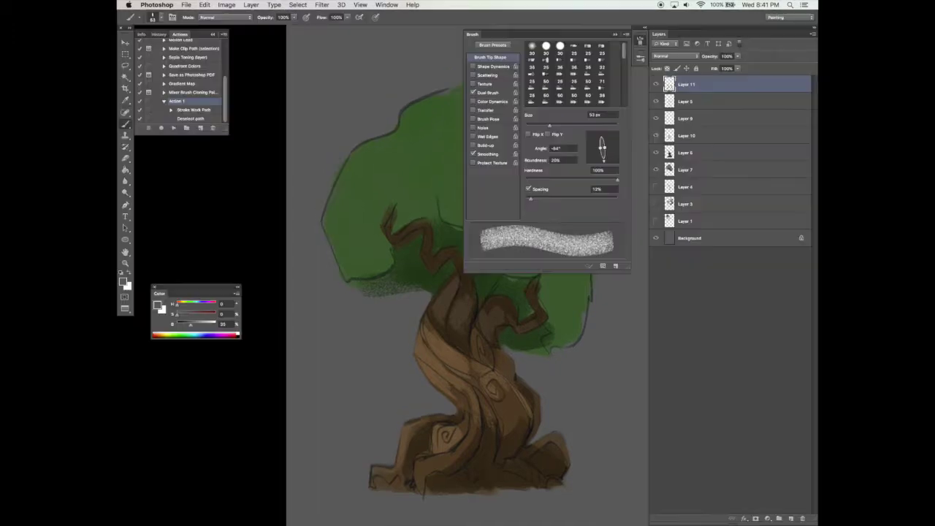
Step: Paint background gray around the canopy with a round 71 px brush, covering its sketch outline and giving it cleaner, angular edges
{"action": "key", "text": "F5"}
{"action": "mouse_move", "coordinate": [519, 355]}
{"action": "left_mouse_down"}
{"action": "mouse_move", "coordinate": [595, 334]}
{"action": "mouse_move", "coordinate": [586, 319]}
{"action": "mouse_move", "coordinate": [601, 215]}
{"action": "mouse_move", "coordinate": [595, 256]}
{"action": "mouse_move", "coordinate": [565, 219]}
{"action": "mouse_move", "coordinate": [558, 223]}
{"action": "mouse_move", "coordinate": [556, 206]}
{"action": "left_mouse_up"}
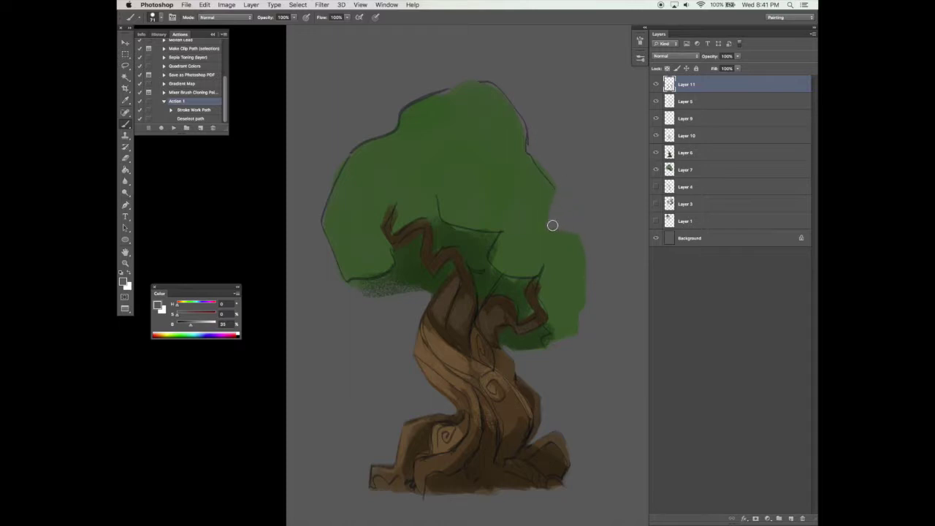
{"action": "mouse_move", "coordinate": [553, 206]}
{"action": "left_mouse_down"}
{"action": "mouse_move", "coordinate": [551, 157]}
{"action": "mouse_move", "coordinate": [558, 174]}
{"action": "left_mouse_up"}
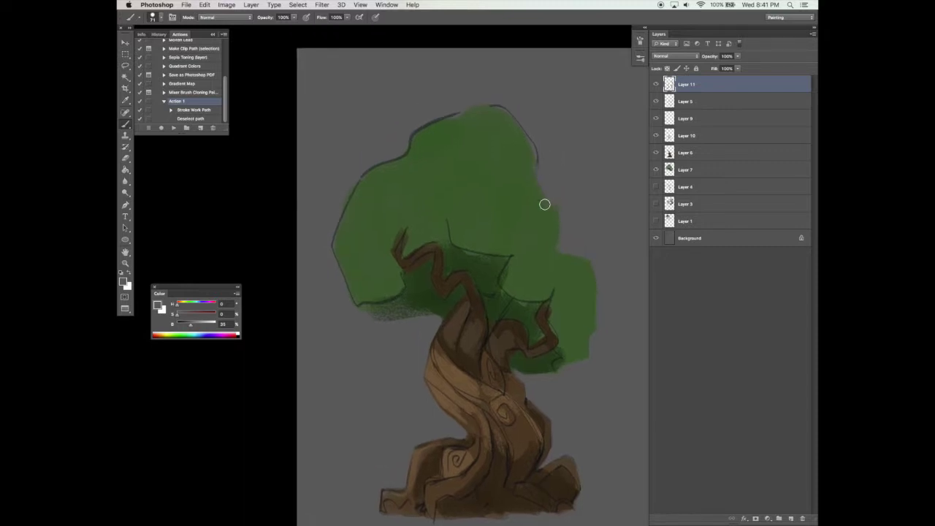
{"action": "left_click_drag", "start_coordinate": [340, 202], "coordinate": [334, 245]}
{"action": "mouse_move", "coordinate": [355, 182]}
{"action": "left_mouse_down"}
{"action": "mouse_move", "coordinate": [407, 151]}
{"action": "mouse_move", "coordinate": [406, 138]}
{"action": "mouse_move", "coordinate": [441, 109]}
{"action": "mouse_move", "coordinate": [462, 104]}
{"action": "mouse_move", "coordinate": [528, 125]}
{"action": "mouse_move", "coordinate": [560, 227]}
{"action": "left_mouse_up"}
{"action": "mouse_move", "coordinate": [328, 242]}
{"action": "left_mouse_down"}
{"action": "mouse_move", "coordinate": [363, 328]}
{"action": "mouse_move", "coordinate": [388, 343]}
{"action": "mouse_move", "coordinate": [439, 298]}
{"action": "mouse_move", "coordinate": [404, 324]}
{"action": "mouse_move", "coordinate": [370, 325]}
{"action": "mouse_move", "coordinate": [436, 316]}
{"action": "left_mouse_up"}
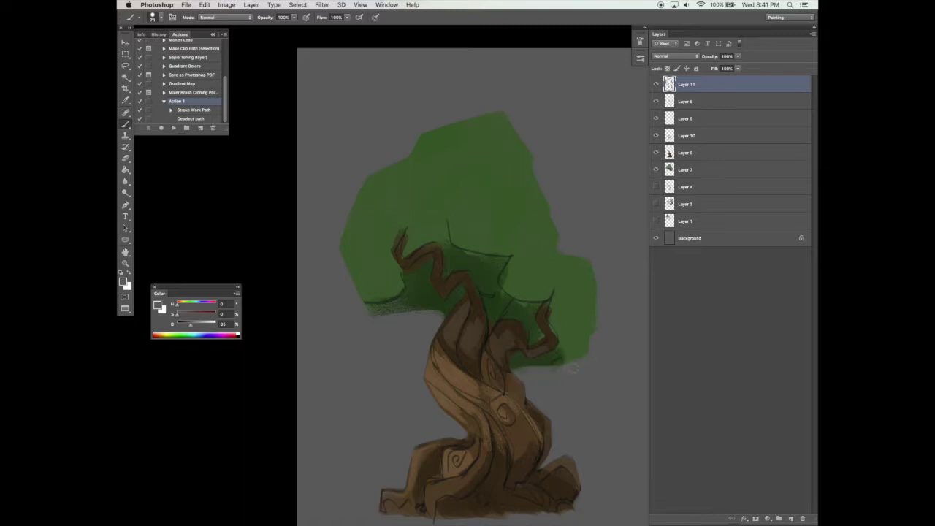
Step: Trim the bottom edge of the trunk and roots with sampled color and background gray
{"action": "scroll", "coordinate": [592, 369], "scroll_direction": "down", "scroll_amount": 1}
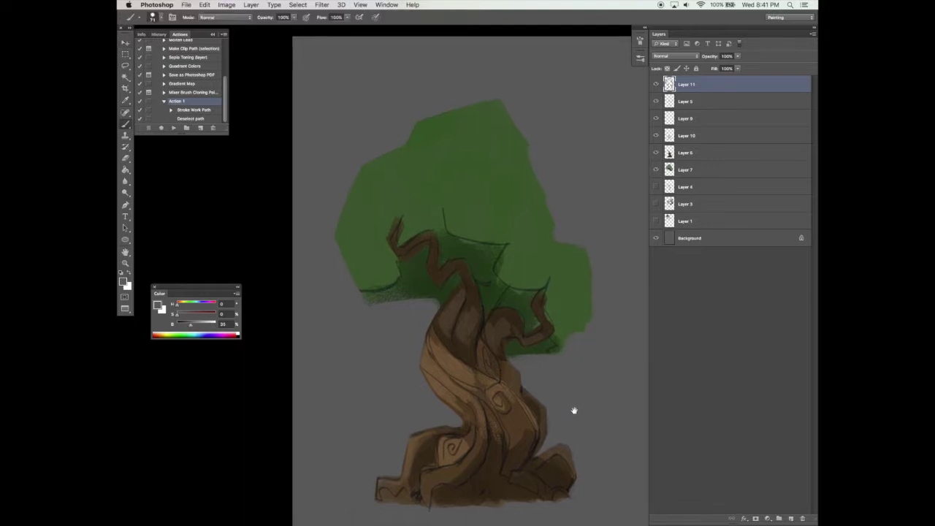
{"action": "left_click_drag", "start_coordinate": [573, 409], "coordinate": [564, 388]}
{"action": "left_click", "coordinate": [479, 498], "text": "alt"}
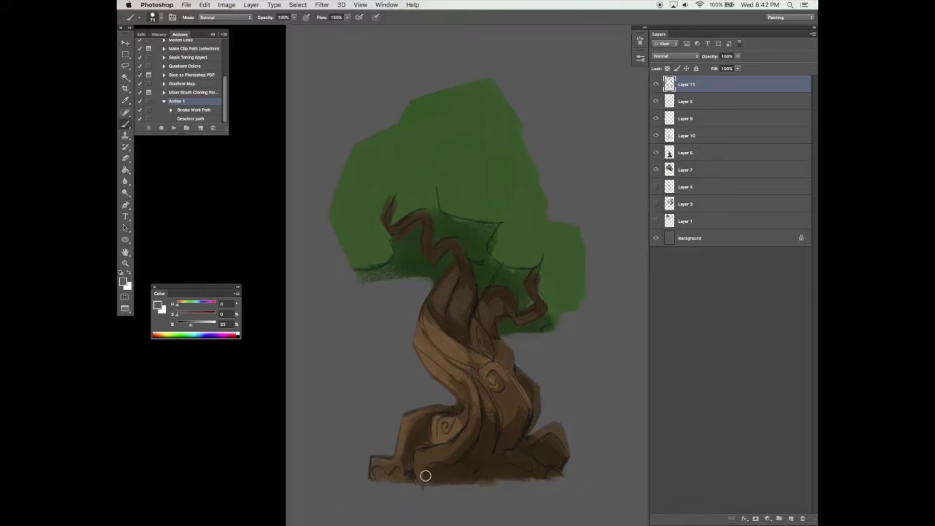
{"action": "mouse_move", "coordinate": [552, 480]}
{"action": "left_mouse_down"}
{"action": "mouse_move", "coordinate": [382, 482]}
{"action": "mouse_move", "coordinate": [562, 478]}
{"action": "mouse_move", "coordinate": [419, 484]}
{"action": "left_mouse_up"}
Step: Carve an opening through the right root and gaps beneath the left roots with gray, touching up with dark brown
{"action": "mouse_move", "coordinate": [576, 465]}
{"action": "left_mouse_down"}
{"action": "mouse_move", "coordinate": [536, 440]}
{"action": "mouse_move", "coordinate": [547, 445]}
{"action": "mouse_move", "coordinate": [541, 452]}
{"action": "left_mouse_up"}
{"action": "mouse_move", "coordinate": [561, 441]}
{"action": "left_mouse_down"}
{"action": "mouse_move", "coordinate": [513, 455]}
{"action": "mouse_move", "coordinate": [525, 465]}
{"action": "mouse_move", "coordinate": [569, 449]}
{"action": "left_mouse_up"}
{"action": "mouse_move", "coordinate": [377, 475]}
{"action": "left_mouse_down"}
{"action": "mouse_move", "coordinate": [355, 472]}
{"action": "mouse_move", "coordinate": [375, 476]}
{"action": "mouse_move", "coordinate": [346, 487]}
{"action": "left_mouse_up"}
{"action": "mouse_move", "coordinate": [406, 485]}
{"action": "left_mouse_down"}
{"action": "mouse_move", "coordinate": [462, 460]}
{"action": "mouse_move", "coordinate": [455, 476]}
{"action": "mouse_move", "coordinate": [486, 460]}
{"action": "left_mouse_up"}
{"action": "left_click", "coordinate": [434, 468], "text": "alt"}
{"action": "key", "text": "b"}
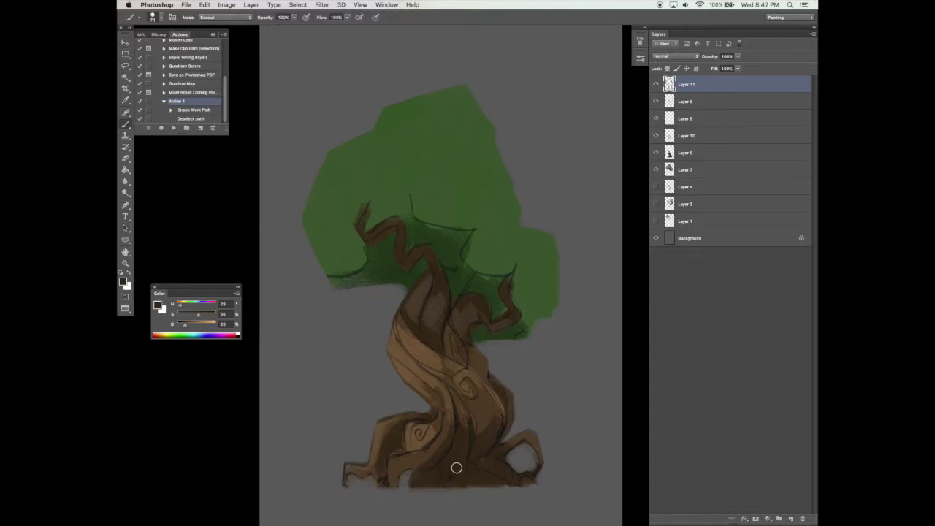
Step: On a new layer, paint dark contour strokes along the trunk's left bands using a smaller, flat angled brush and sampled dark brown
{"action": "left_click", "coordinate": [791, 518]}
{"action": "left_click_drag", "start_coordinate": [410, 309], "coordinate": [369, 237]}
{"action": "left_click", "coordinate": [640, 41]}
{"action": "left_click", "coordinate": [490, 58]}
{"action": "left_click", "coordinate": [604, 153]}
{"action": "left_click", "coordinate": [639, 41]}
{"action": "left_click", "coordinate": [392, 300], "text": "alt"}
{"action": "key", "text": "bracketleft"}
{"action": "key", "text": "bracketleft"}
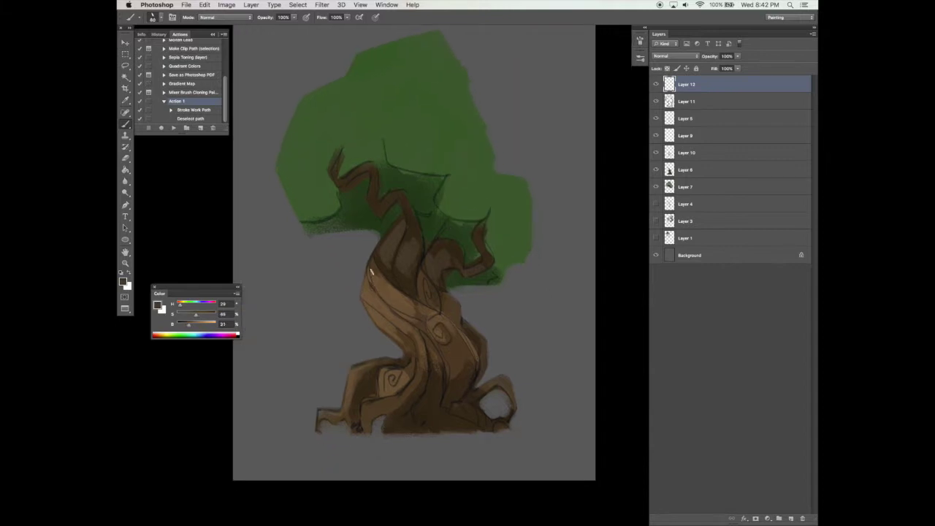
{"action": "left_click", "coordinate": [424, 392], "text": "alt"}
{"action": "left_click_drag", "start_coordinate": [385, 308], "coordinate": [419, 330]}
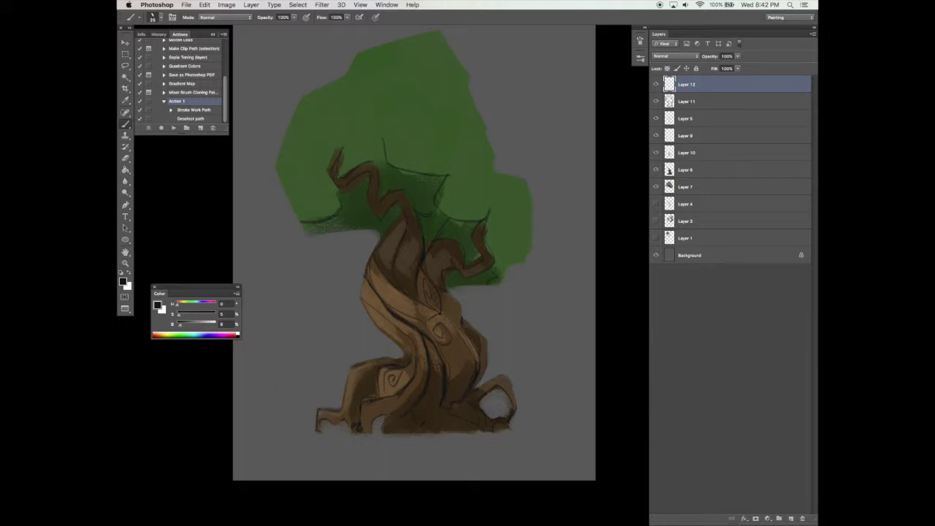
Step: Refine the grooves and bands twisting down the trunk's left side with sampled light and dark browns
{"action": "left_click", "coordinate": [413, 333], "text": "alt"}
{"action": "left_click", "coordinate": [373, 295], "text": "alt"}
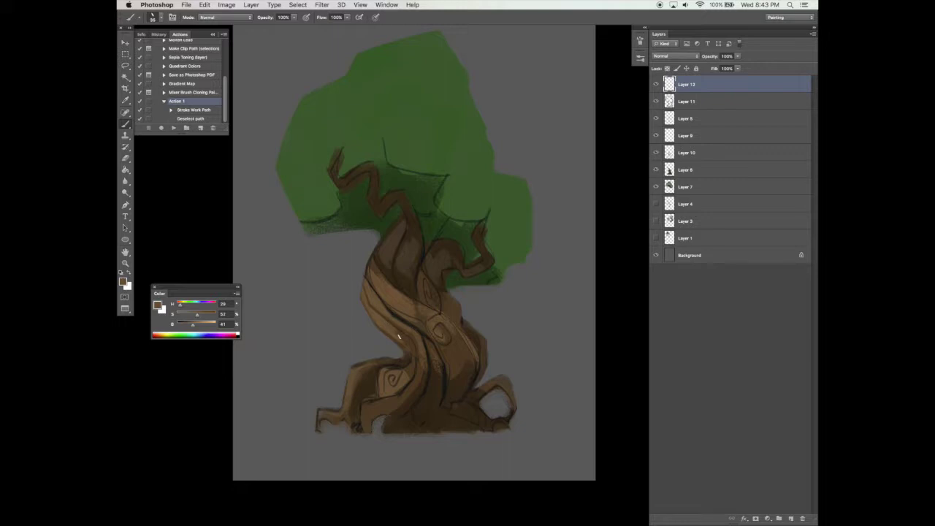
{"action": "left_click", "coordinate": [408, 333], "text": "alt"}
{"action": "left_click", "coordinate": [390, 322], "text": "alt"}
{"action": "left_click", "coordinate": [402, 333], "text": "alt"}
{"action": "left_click", "coordinate": [418, 361], "text": "alt"}
{"action": "left_click", "coordinate": [435, 348], "text": "alt"}
{"action": "left_click", "coordinate": [421, 329], "text": "alt"}
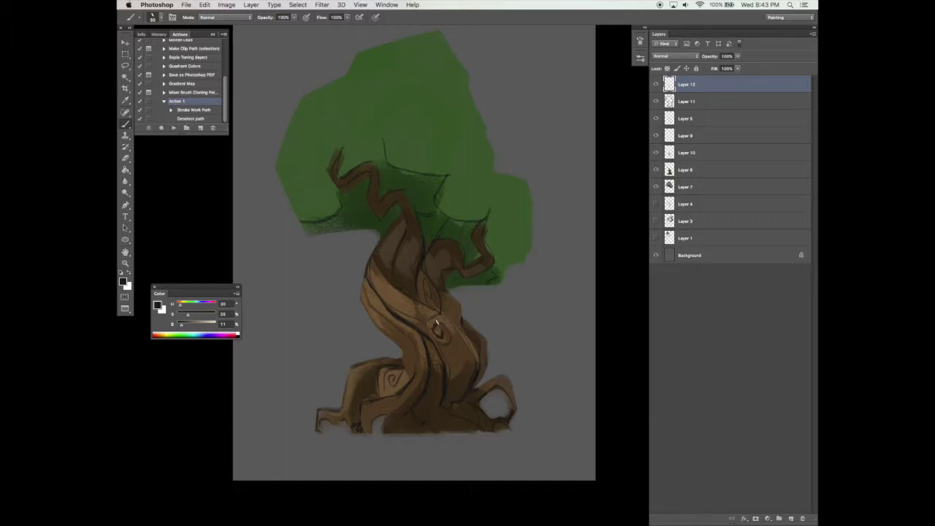
Step: Define the spiral knot at mid-trunk and the bark around it with alternating sampled dark and lighter browns
{"action": "left_click", "coordinate": [446, 332], "text": "alt"}
{"action": "left_click", "coordinate": [441, 337], "text": "alt"}
{"action": "left_click", "coordinate": [443, 334], "text": "alt"}
{"action": "left_click", "coordinate": [443, 337], "text": "alt"}
{"action": "left_click", "coordinate": [428, 393], "text": "alt"}
{"action": "left_click", "coordinate": [437, 343], "text": "alt"}
{"action": "left_click", "coordinate": [469, 335], "text": "alt"}
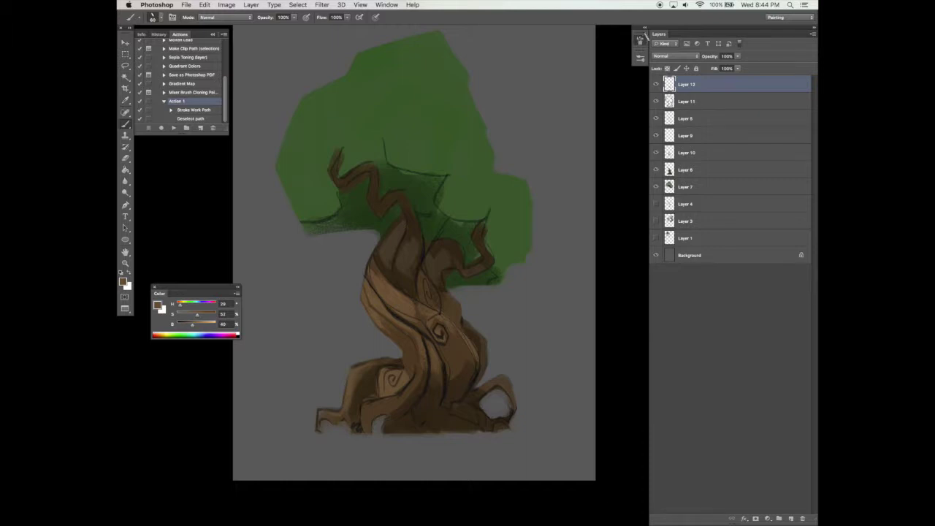
Step: Set the flat brush tip's spacing to 24%
{"action": "left_click", "coordinate": [639, 39]}
{"action": "left_click", "coordinate": [473, 93]}
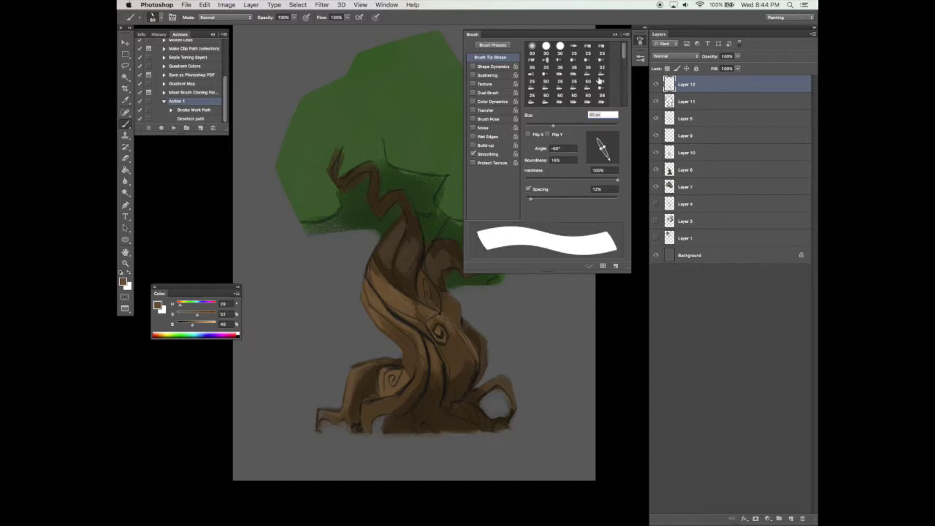
{"action": "left_click_drag", "start_coordinate": [530, 199], "coordinate": [536, 198]}
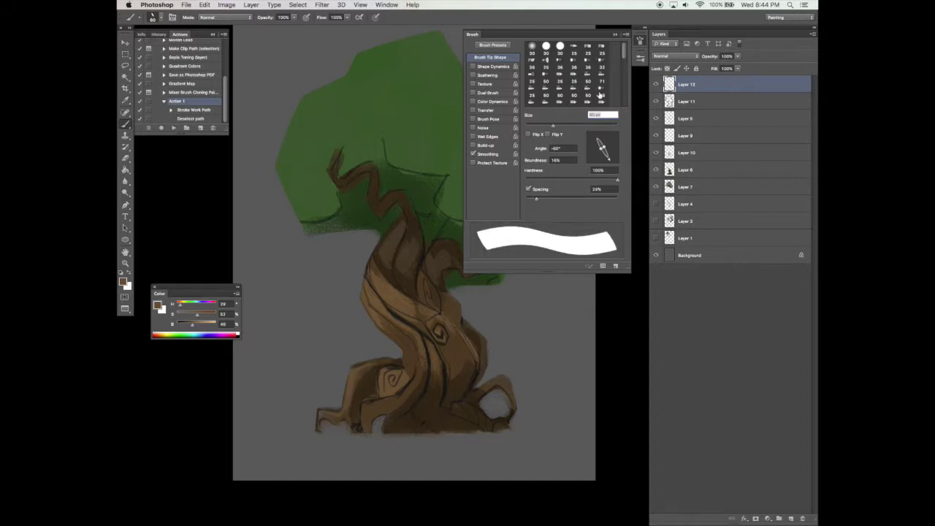
{"action": "left_click", "coordinate": [615, 34]}
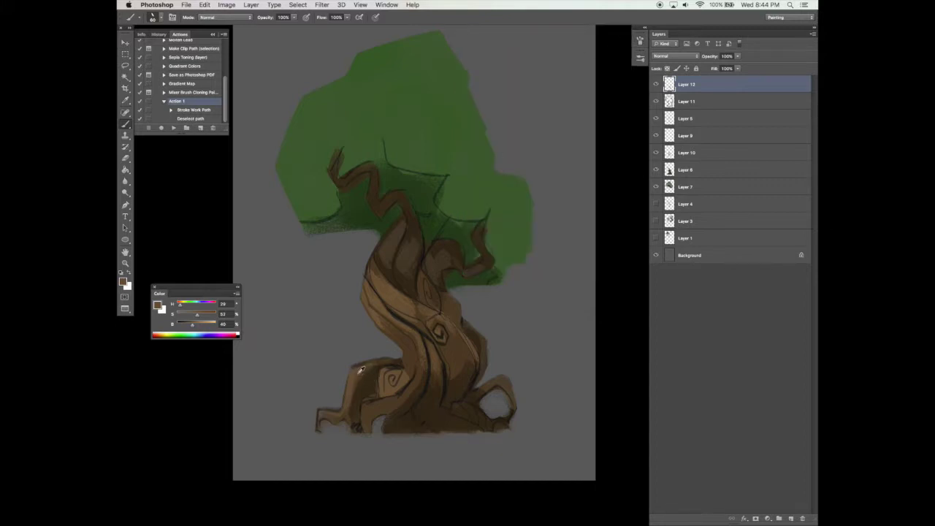
Step: Sample the left root's brown, lower the brush opacity to 48%, and undo the test stroke on the trunk
{"action": "left_click", "coordinate": [356, 371], "text": "alt"}
{"action": "left_click", "coordinate": [295, 17]}
{"action": "left_click", "coordinate": [274, 28]}
{"action": "left_click", "coordinate": [348, 18]}
{"action": "left_click", "coordinate": [327, 27]}
{"action": "left_click", "coordinate": [372, 321]}
{"action": "key", "text": "super+z"}
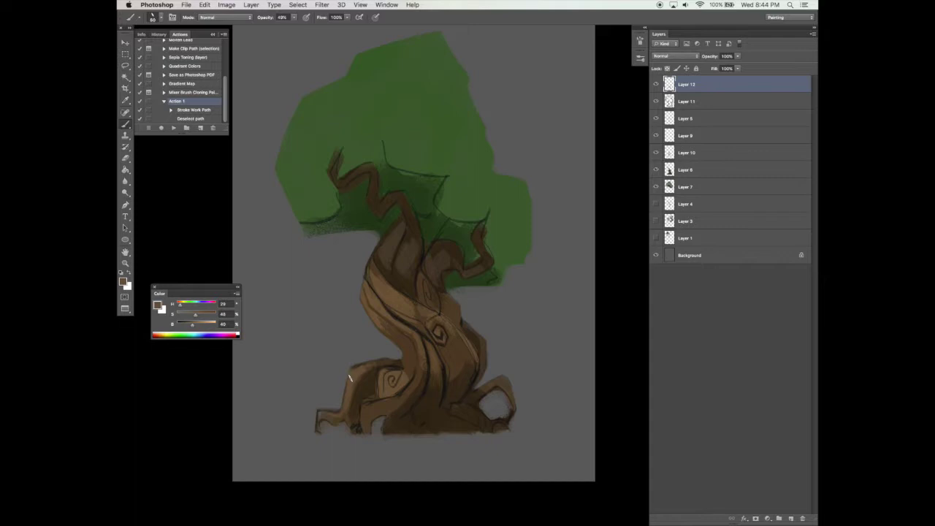
{"action": "key", "text": "super+z"}
Step: Shade the top of the left root arch with sampled browns, adjusting the brush tip angle to follow its form
{"action": "left_click_drag", "start_coordinate": [378, 358], "coordinate": [379, 359]}
{"action": "left_click", "coordinate": [639, 40]}
{"action": "left_click_drag", "start_coordinate": [605, 141], "coordinate": [611, 145]}
{"action": "left_click", "coordinate": [640, 41]}
{"action": "left_click", "coordinate": [370, 371], "text": "alt"}
{"action": "mouse_move", "coordinate": [378, 364]}
{"action": "left_mouse_down"}
{"action": "mouse_move", "coordinate": [396, 360]}
{"action": "mouse_move", "coordinate": [406, 366]}
{"action": "mouse_move", "coordinate": [398, 388]}
{"action": "mouse_move", "coordinate": [386, 377]}
{"action": "mouse_move", "coordinate": [400, 378]}
{"action": "left_mouse_up"}
{"action": "left_click", "coordinate": [382, 380], "text": "alt"}
{"action": "left_click", "coordinate": [404, 370], "text": "alt"}
Step: Blend the bands on the trunk's left side with sampled browns, adjusting the brush tip angle between strokes
{"action": "left_click", "coordinate": [374, 307], "text": "alt"}
{"action": "left_click_drag", "start_coordinate": [375, 315], "coordinate": [406, 341]}
{"action": "left_click", "coordinate": [640, 41]}
{"action": "left_click_drag", "start_coordinate": [601, 143], "coordinate": [598, 138]}
{"action": "left_click", "coordinate": [639, 41]}
{"action": "left_click_drag", "start_coordinate": [376, 317], "coordinate": [403, 336]}
{"action": "left_click", "coordinate": [402, 299], "text": "alt"}
{"action": "mouse_move", "coordinate": [381, 287]}
{"action": "left_mouse_down"}
{"action": "mouse_move", "coordinate": [416, 329]}
{"action": "mouse_move", "coordinate": [414, 348]}
{"action": "mouse_move", "coordinate": [384, 317]}
{"action": "mouse_move", "coordinate": [423, 325]}
{"action": "mouse_move", "coordinate": [427, 360]}
{"action": "mouse_move", "coordinate": [418, 337]}
{"action": "left_mouse_up"}
{"action": "left_click", "coordinate": [414, 350], "text": "alt"}
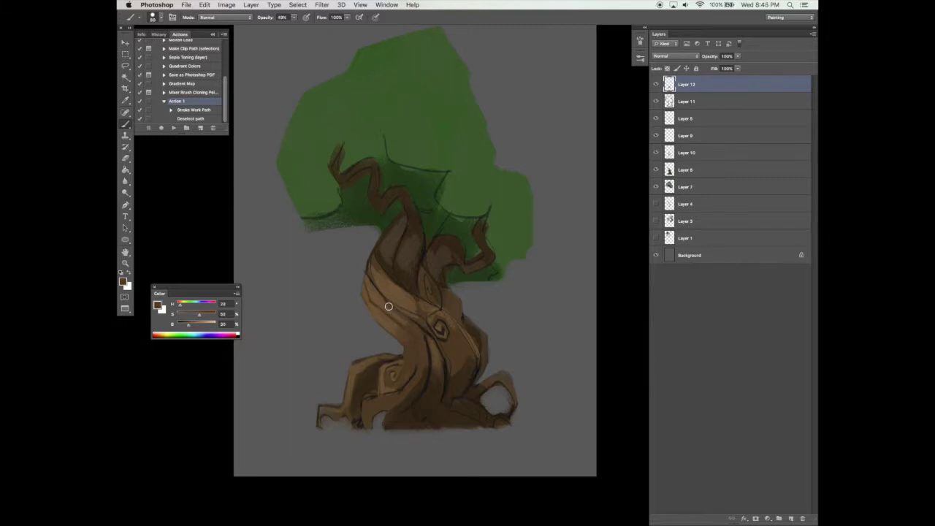
Step: Soften the trunk's upper-left bend with a round brush and browns sampled from the surrounding bark
{"action": "left_click", "coordinate": [377, 259], "text": "alt"}
{"action": "left_click", "coordinate": [373, 261], "text": "alt"}
{"action": "left_click_drag", "start_coordinate": [370, 271], "coordinate": [377, 304]}
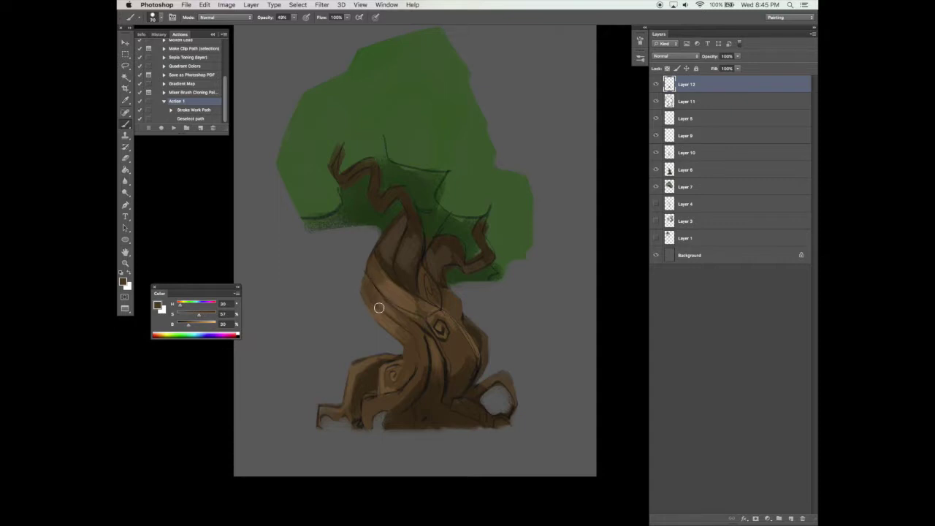
{"action": "left_click", "coordinate": [392, 263], "text": "alt"}
{"action": "left_click_drag", "start_coordinate": [366, 281], "coordinate": [367, 282]}
{"action": "left_click", "coordinate": [372, 267], "text": "alt"}
{"action": "left_click", "coordinate": [362, 254], "text": "alt"}
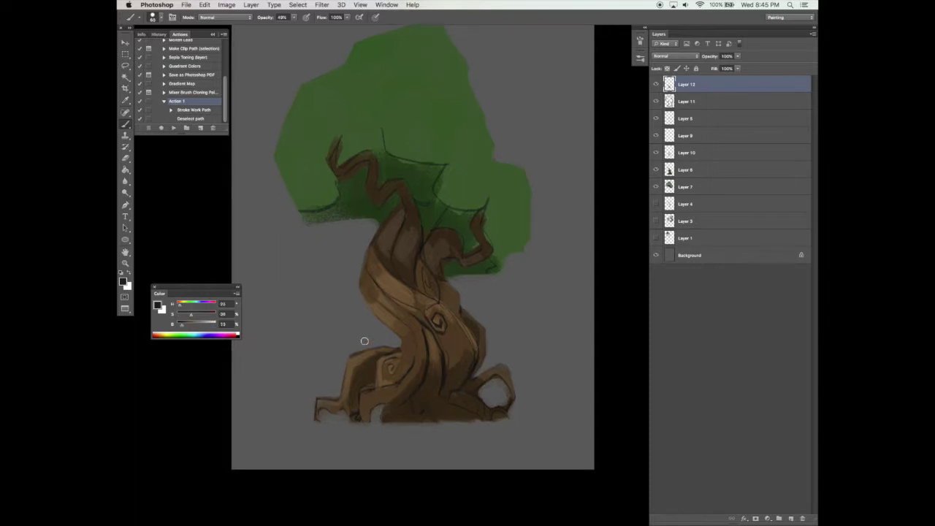
Step: Set the brush opacity to 74% and the flow to 78%
{"action": "left_click", "coordinate": [294, 17]}
{"action": "left_click", "coordinate": [300, 25]}
{"action": "left_click", "coordinate": [347, 17]}
{"action": "left_click", "coordinate": [338, 26]}
{"action": "left_click", "coordinate": [294, 17]}
{"action": "left_click", "coordinate": [301, 26]}
Step: Darken the hollow beneath the left root arch with a near-black brown and rework its upper edge with sampled browns
{"action": "left_click", "coordinate": [369, 374]}
{"action": "mouse_move", "coordinate": [349, 368]}
{"action": "left_mouse_down"}
{"action": "mouse_move", "coordinate": [356, 391]}
{"action": "mouse_move", "coordinate": [367, 366]}
{"action": "mouse_move", "coordinate": [371, 383]}
{"action": "mouse_move", "coordinate": [373, 365]}
{"action": "mouse_move", "coordinate": [356, 398]}
{"action": "mouse_move", "coordinate": [366, 366]}
{"action": "left_mouse_up"}
{"action": "left_click", "coordinate": [178, 325]}
{"action": "left_click", "coordinate": [187, 316]}
{"action": "mouse_move", "coordinate": [372, 384]}
{"action": "left_mouse_down"}
{"action": "mouse_move", "coordinate": [386, 376]}
{"action": "mouse_move", "coordinate": [367, 384]}
{"action": "mouse_move", "coordinate": [367, 374]}
{"action": "left_mouse_up"}
{"action": "left_click", "coordinate": [182, 324]}
{"action": "left_click_drag", "start_coordinate": [366, 371], "coordinate": [362, 388]}
{"action": "left_click", "coordinate": [368, 369], "text": "alt"}
{"action": "left_click_drag", "start_coordinate": [370, 353], "coordinate": [366, 371]}
{"action": "left_click", "coordinate": [376, 356], "text": "alt"}
{"action": "left_click", "coordinate": [377, 355], "text": "alt"}
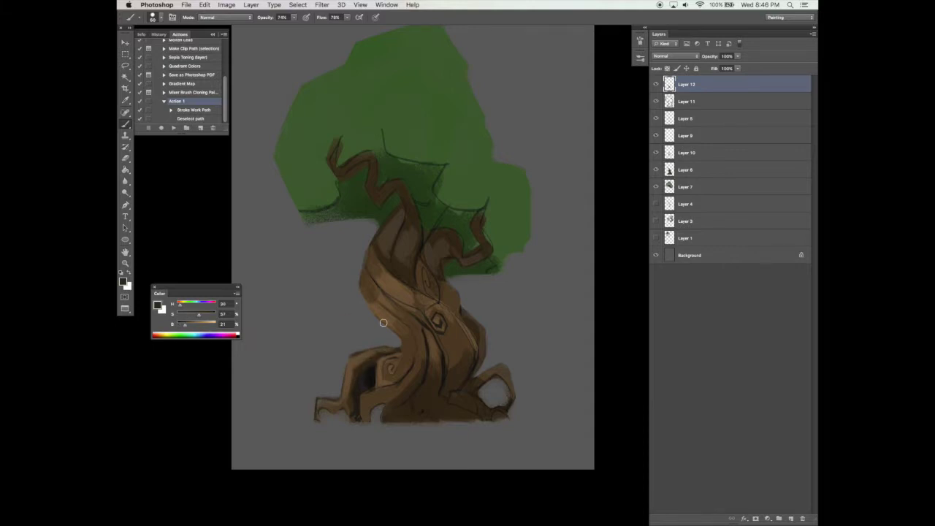
Step: Lower the brush opacity to 58% and the flow to 57%
{"action": "left_click", "coordinate": [295, 17]}
{"action": "left_click_drag", "start_coordinate": [295, 26], "coordinate": [288, 27]}
{"action": "left_click", "coordinate": [347, 17]}
{"action": "left_click_drag", "start_coordinate": [349, 26], "coordinate": [339, 26]}
Step: Refine the edges of the dark hollow under the left root arch with sampled browns and a smaller brush
{"action": "left_click", "coordinate": [349, 356], "text": "alt"}
{"action": "left_click", "coordinate": [361, 374], "text": "alt"}
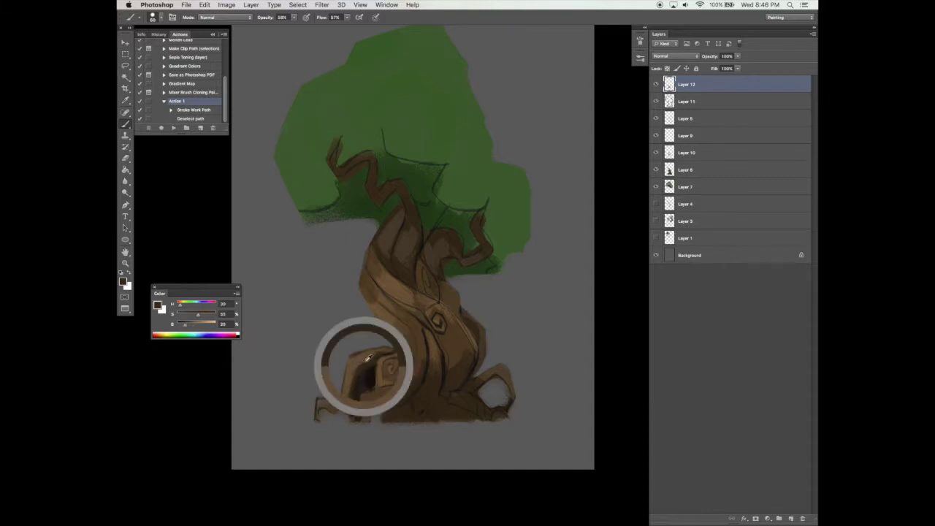
{"action": "left_click", "coordinate": [354, 388], "text": "alt"}
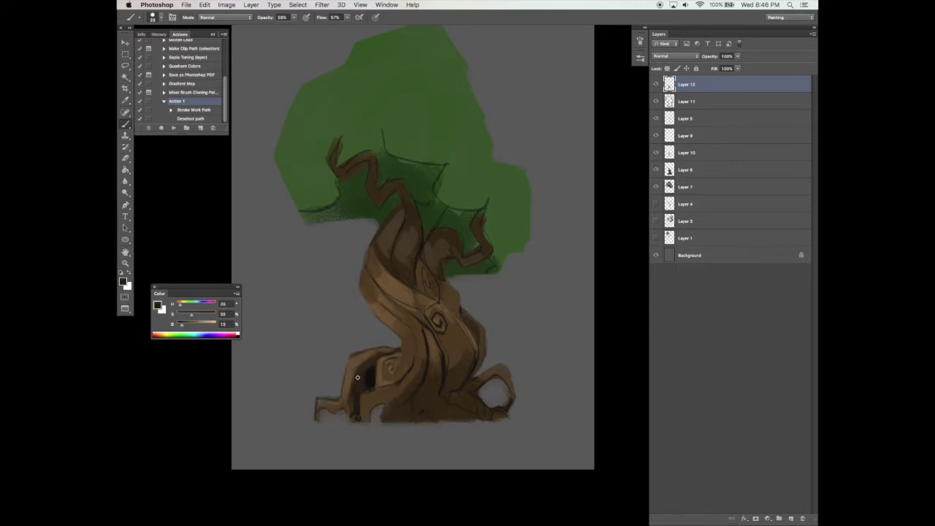
{"action": "left_click", "coordinate": [370, 377], "text": "alt"}
{"action": "left_click", "coordinate": [355, 387], "text": "alt"}
Step: Shade the outer side of the left root arch with a larger brush and sampled brown
{"action": "key", "text": "bracketright"}
{"action": "key", "text": "bracketright"}
{"action": "mouse_move", "coordinate": [349, 378]}
{"action": "left_mouse_down"}
{"action": "mouse_move", "coordinate": [344, 398]}
{"action": "mouse_move", "coordinate": [351, 371]}
{"action": "left_mouse_up"}
{"action": "left_click", "coordinate": [352, 363], "text": "alt"}
{"action": "left_click_drag", "start_coordinate": [351, 368], "coordinate": [344, 398]}
{"action": "left_click", "coordinate": [357, 380], "text": "alt"}
Step: Reshape the far-left root tip and the gap beneath it with sampled browns and background gray
{"action": "mouse_move", "coordinate": [328, 407]}
{"action": "left_mouse_down"}
{"action": "mouse_move", "coordinate": [337, 409]}
{"action": "mouse_move", "coordinate": [316, 419]}
{"action": "left_mouse_up"}
{"action": "left_click", "coordinate": [325, 375], "text": "alt"}
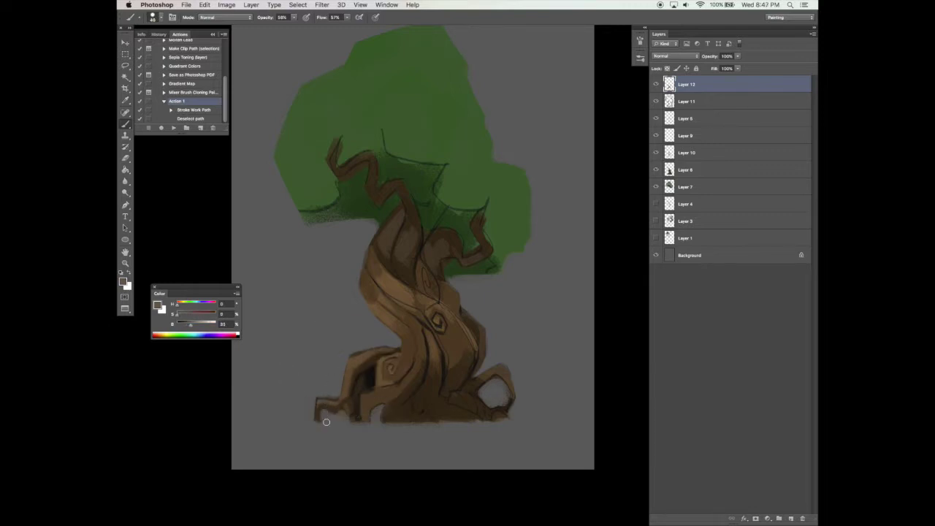
{"action": "left_click", "coordinate": [332, 409], "text": "alt"}
{"action": "key", "text": "["}
{"action": "left_click_drag", "start_coordinate": [322, 406], "coordinate": [318, 415]}
{"action": "left_click", "coordinate": [369, 375], "text": "alt"}
{"action": "left_click_drag", "start_coordinate": [328, 411], "coordinate": [342, 405]}
{"action": "left_click", "coordinate": [325, 407], "text": "alt"}
Step: Sharpen the left root arch with sampled brown planes and dark lines along its inner edge
{"action": "left_click", "coordinate": [352, 370], "text": "alt"}
{"action": "left_click", "coordinate": [342, 400], "text": "alt"}
{"action": "left_click", "coordinate": [351, 364], "text": "alt"}
{"action": "left_click_drag", "start_coordinate": [350, 370], "coordinate": [348, 390]}
{"action": "left_click", "coordinate": [362, 369], "text": "alt"}
{"action": "left_click_drag", "start_coordinate": [354, 372], "coordinate": [375, 356]}
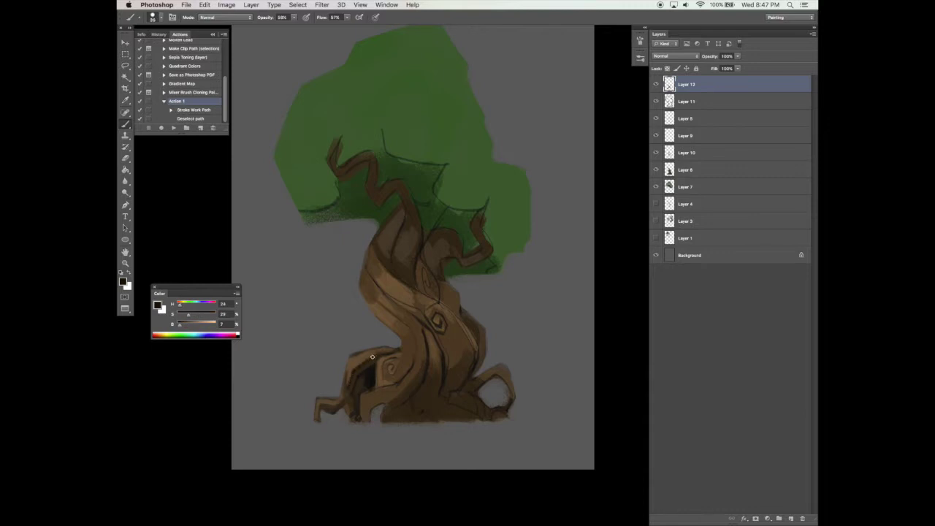
{"action": "left_click", "coordinate": [358, 371], "text": "alt"}
{"action": "left_click", "coordinate": [363, 363], "text": "alt"}
Step: Define the spiral carving on the left root and its surrounding bark with sampled dark and mid browns
{"action": "left_click", "coordinate": [383, 368], "text": "alt"}
{"action": "left_click", "coordinate": [406, 357], "text": "alt"}
{"action": "left_click", "coordinate": [376, 361], "text": "alt"}
{"action": "left_click", "coordinate": [410, 347], "text": "alt"}
{"action": "left_click", "coordinate": [355, 362], "text": "alt"}
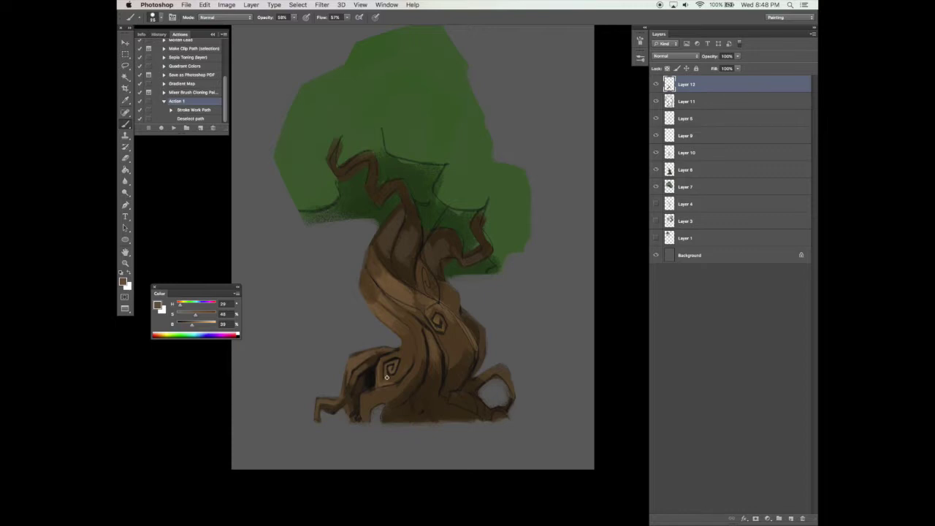
{"action": "left_click", "coordinate": [404, 344], "text": "alt"}
{"action": "left_click", "coordinate": [370, 373], "text": "alt"}
{"action": "left_click", "coordinate": [403, 351], "text": "alt"}
Step: Shade the front-left root below the spiral with sampled browns, giving it a clearer curved shape
{"action": "mouse_move", "coordinate": [370, 409]}
{"action": "left_mouse_down"}
{"action": "mouse_move", "coordinate": [369, 419]}
{"action": "mouse_move", "coordinate": [397, 387]}
{"action": "left_mouse_up"}
{"action": "left_click", "coordinate": [387, 312], "text": "alt"}
{"action": "key", "text": "bracketright"}
{"action": "mouse_move", "coordinate": [367, 399]}
{"action": "left_mouse_down"}
{"action": "mouse_move", "coordinate": [397, 384]}
{"action": "mouse_move", "coordinate": [370, 414]}
{"action": "left_mouse_up"}
{"action": "left_click", "coordinate": [387, 396], "text": "alt"}
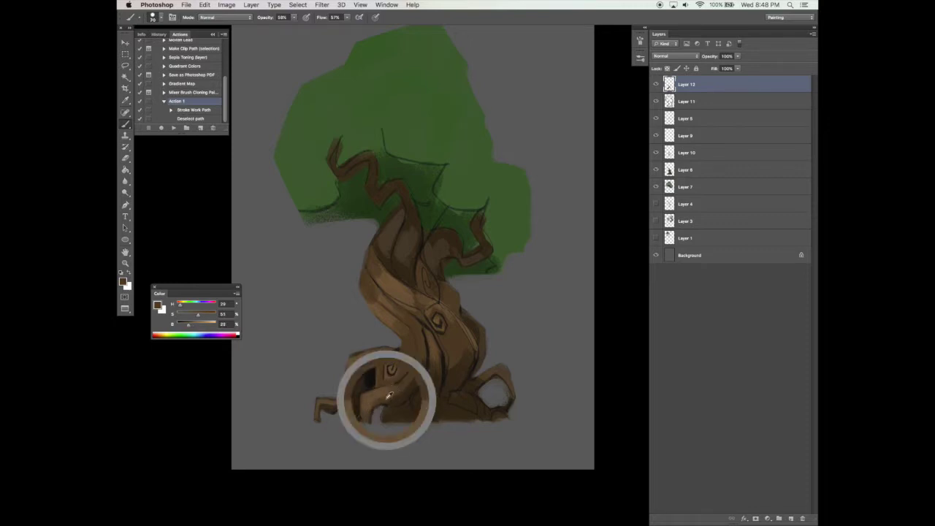
{"action": "left_click_drag", "start_coordinate": [367, 410], "coordinate": [375, 399]}
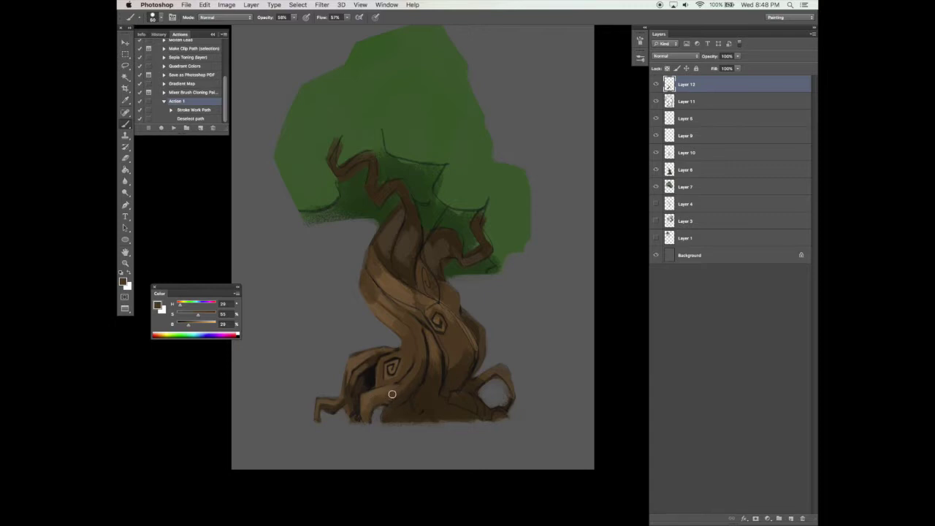
Step: Touch up the left edge of the spiral block and smooth the trunk's left side with sampled colors
{"action": "left_click", "coordinate": [366, 397], "text": "alt"}
{"action": "left_click_drag", "start_coordinate": [379, 364], "coordinate": [384, 375]}
{"action": "left_click", "coordinate": [408, 340], "text": "alt"}
{"action": "left_click", "coordinate": [377, 303], "text": "alt"}
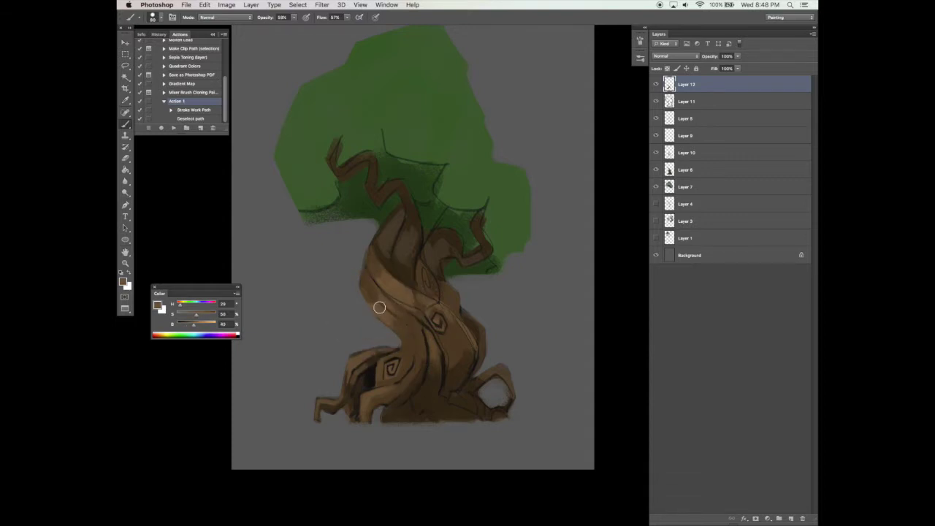
{"action": "left_click", "coordinate": [351, 273], "text": "alt"}
{"action": "left_click", "coordinate": [424, 342], "text": "alt"}
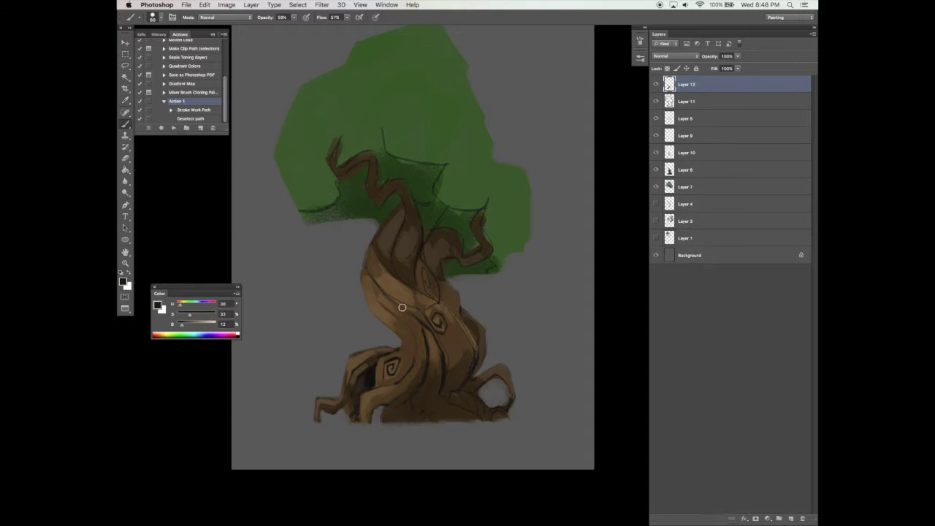
Step: Paint dark grooves down the trunk's left side with a flat brush angled at -63°, blending them with sampled browns
{"action": "left_click", "coordinate": [640, 40]}
{"action": "left_click_drag", "start_coordinate": [601, 147], "coordinate": [607, 137]}
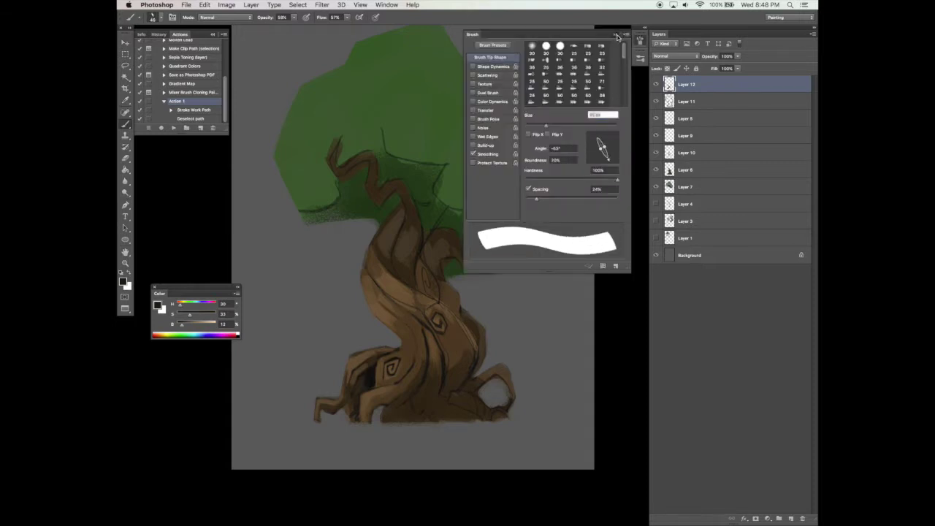
{"action": "left_click", "coordinate": [615, 34]}
{"action": "left_click_drag", "start_coordinate": [406, 326], "coordinate": [375, 283]}
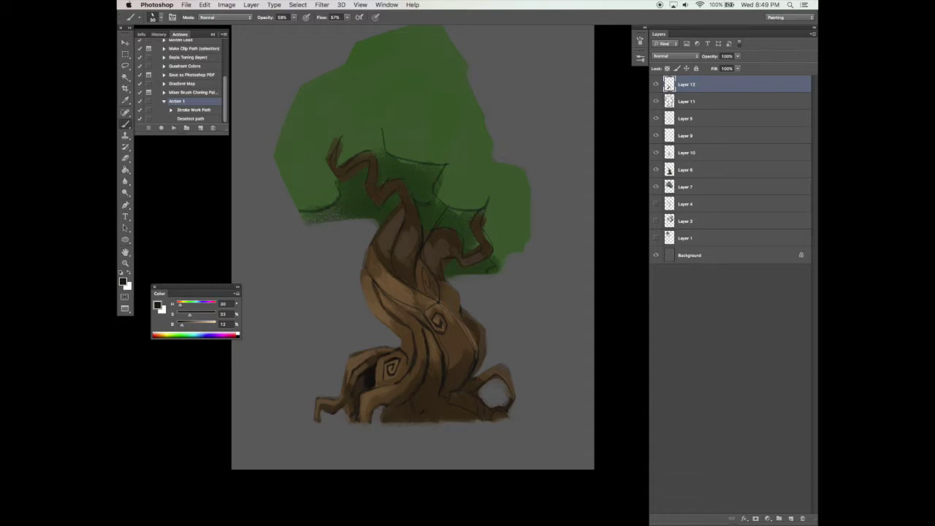
{"action": "left_click", "coordinate": [366, 272], "text": "alt"}
{"action": "left_click", "coordinate": [373, 277], "text": "alt"}
{"action": "left_click", "coordinate": [380, 280], "text": "alt"}
{"action": "left_click", "coordinate": [376, 288], "text": "alt"}
{"action": "left_click_drag", "start_coordinate": [376, 288], "coordinate": [402, 315]}
{"action": "left_click", "coordinate": [388, 295], "text": "alt"}
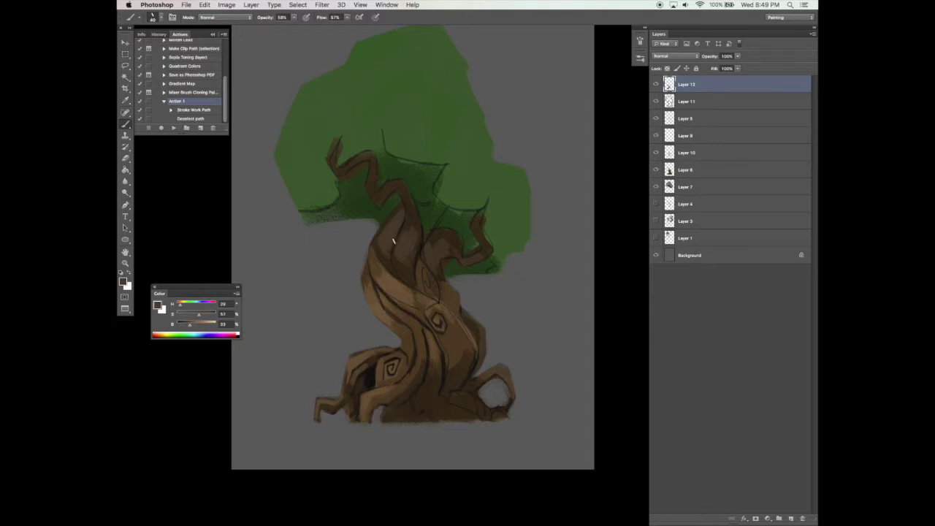
Step: Blend the wide diagonal band above the mid-trunk knot with browns sampled from the neighboring bark
{"action": "left_click", "coordinate": [388, 279], "text": "alt"}
{"action": "left_click", "coordinate": [421, 300], "text": "alt"}
{"action": "mouse_move", "coordinate": [408, 291]}
{"action": "left_mouse_down"}
{"action": "mouse_move", "coordinate": [383, 264]}
{"action": "mouse_move", "coordinate": [399, 304]}
{"action": "mouse_move", "coordinate": [413, 296]}
{"action": "mouse_move", "coordinate": [383, 291]}
{"action": "mouse_move", "coordinate": [412, 308]}
{"action": "left_mouse_up"}
{"action": "left_click", "coordinate": [395, 296], "text": "alt"}
{"action": "left_click", "coordinate": [417, 298], "text": "alt"}
{"action": "left_click", "coordinate": [392, 298], "text": "alt"}
{"action": "left_click", "coordinate": [384, 293], "text": "alt"}
{"action": "left_click", "coordinate": [386, 289], "text": "alt"}
{"action": "left_click", "coordinate": [417, 295], "text": "alt"}
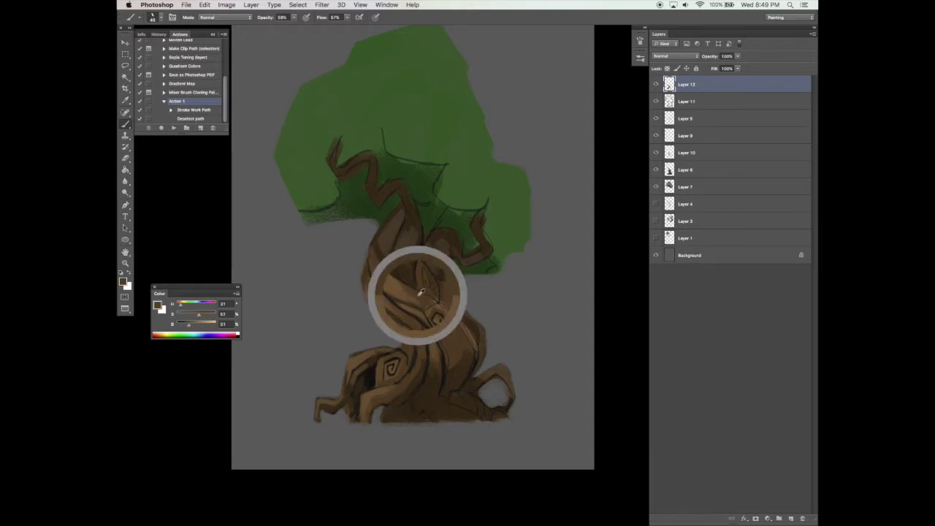
Step: Add a new layer and switch to a round 101 px brush tip with 100% roundness
{"action": "left_click", "coordinate": [640, 40]}
{"action": "left_click_drag", "start_coordinate": [606, 150], "coordinate": [607, 143]}
{"action": "left_click", "coordinate": [542, 314], "text": "alt"}
{"action": "left_click", "coordinate": [791, 518]}
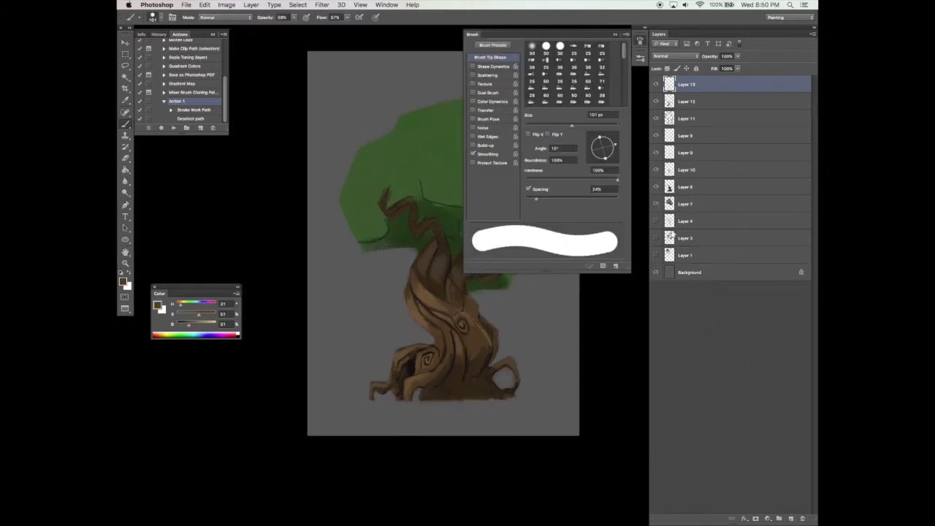
{"action": "left_click", "coordinate": [616, 35]}
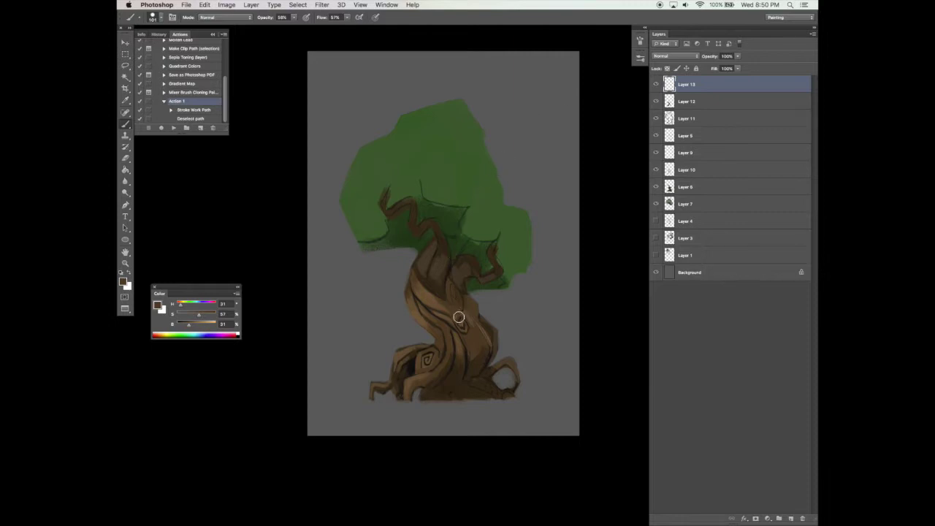
Step: Paint a soft near-black shadow across the middle of the trunk with an enlarged brush and color sampled from the root hollow
{"action": "key", "text": "bracketright"}
{"action": "key", "text": "bracketright"}
{"action": "key", "text": "bracketright"}
{"action": "left_click", "coordinate": [410, 367], "text": "alt"}
{"action": "mouse_move", "coordinate": [437, 330]}
{"action": "left_mouse_down"}
{"action": "mouse_move", "coordinate": [441, 344]}
{"action": "mouse_move", "coordinate": [448, 330]}
{"action": "mouse_move", "coordinate": [465, 339]}
{"action": "mouse_move", "coordinate": [438, 313]}
{"action": "mouse_move", "coordinate": [460, 325]}
{"action": "left_mouse_up"}
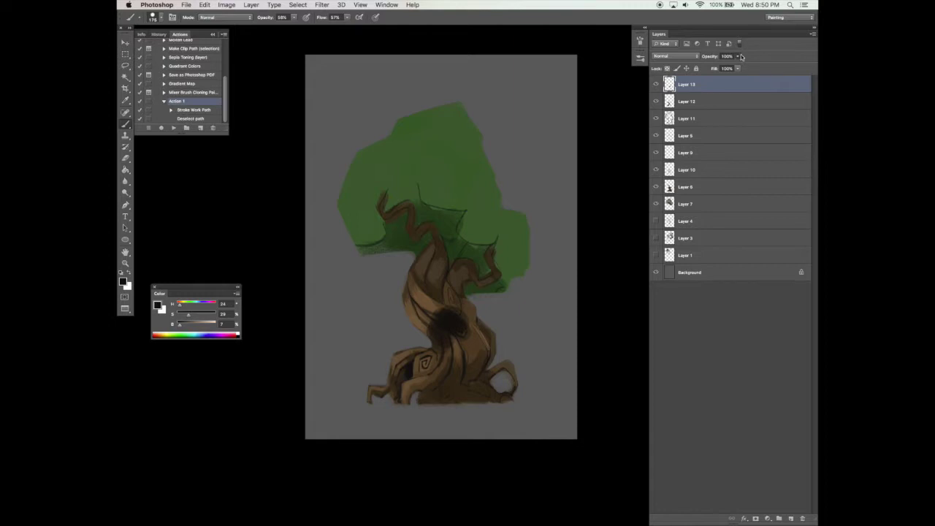
Step: Lower the trunk shadow layer's opacity to about 56% and check the eraser's brush tip settings
{"action": "left_click_drag", "start_coordinate": [738, 57], "coordinate": [720, 67]}
{"action": "key", "text": "e"}
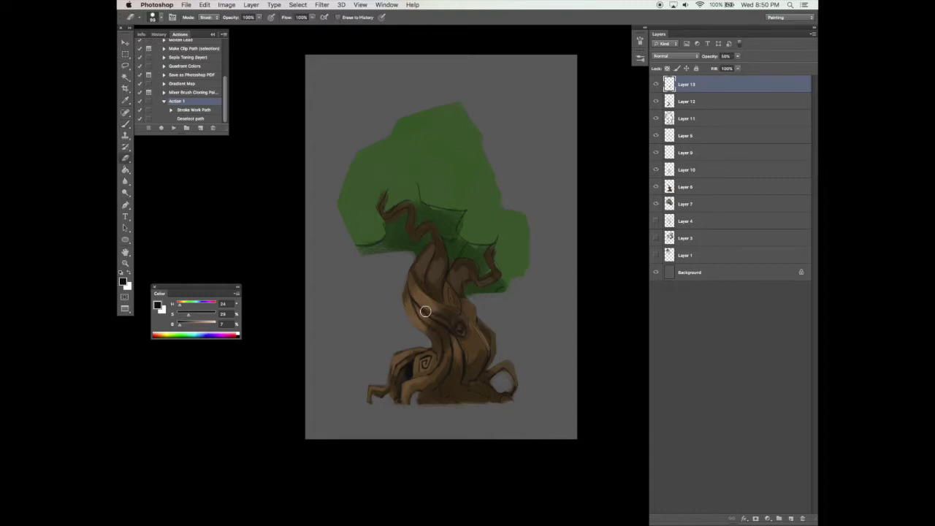
{"action": "left_click", "coordinate": [640, 40]}
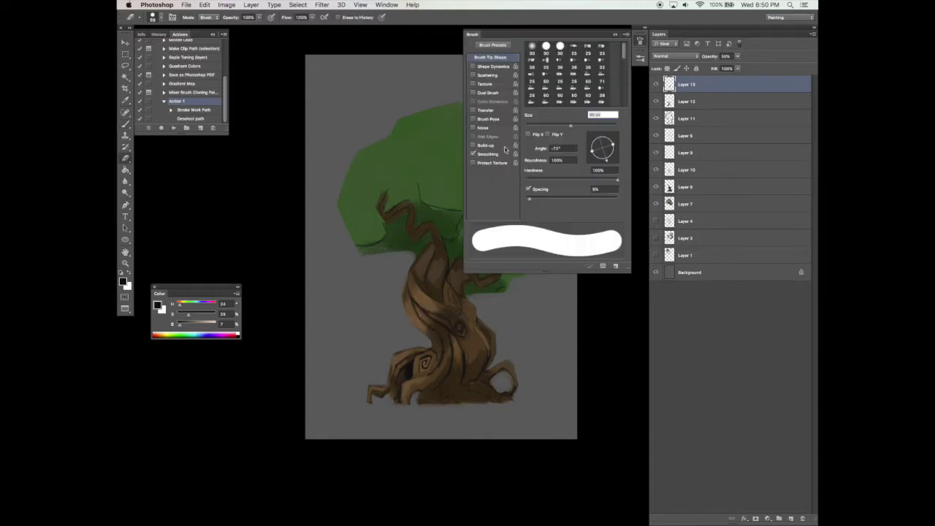
{"action": "left_click", "coordinate": [614, 35]}
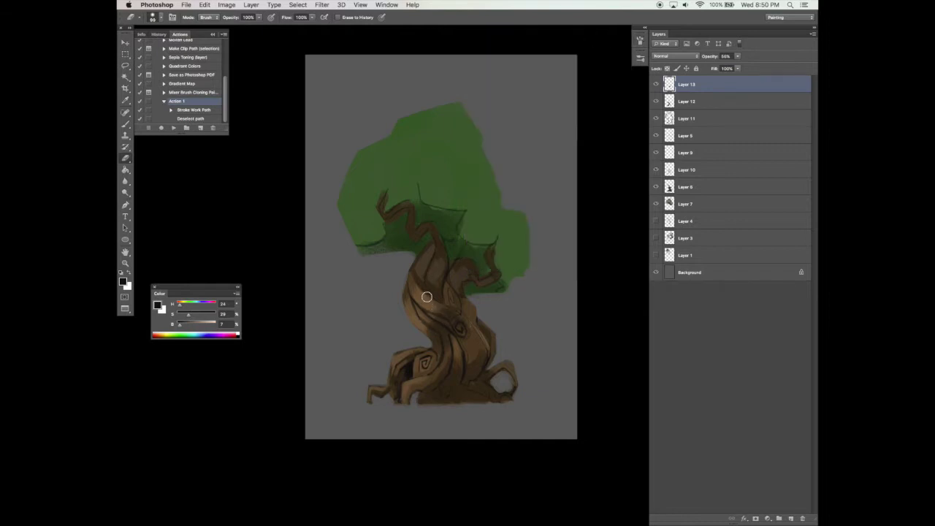
Step: Paint a soft near-black shadow around the mid-trunk and thin out its excess with a large soft eraser
{"action": "key", "text": "bracketright"}
{"action": "key", "text": "b"}
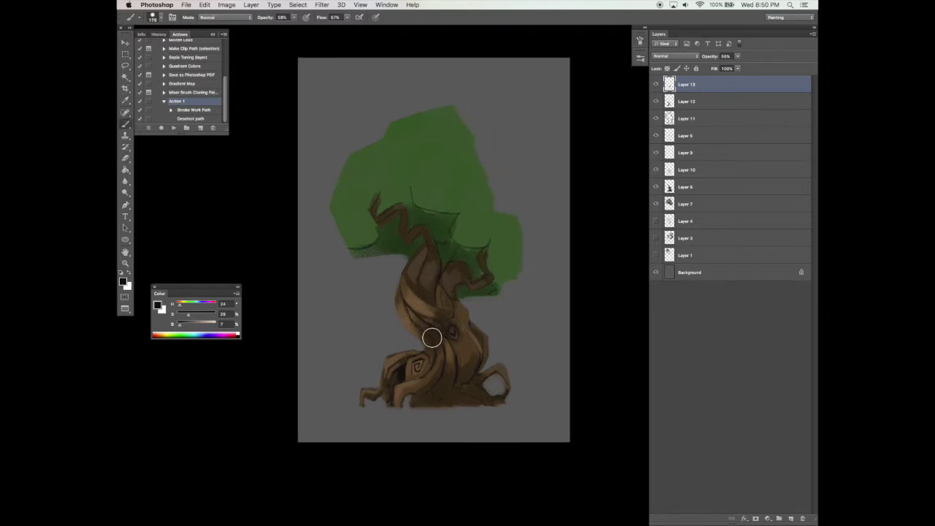
{"action": "key", "text": "e"}
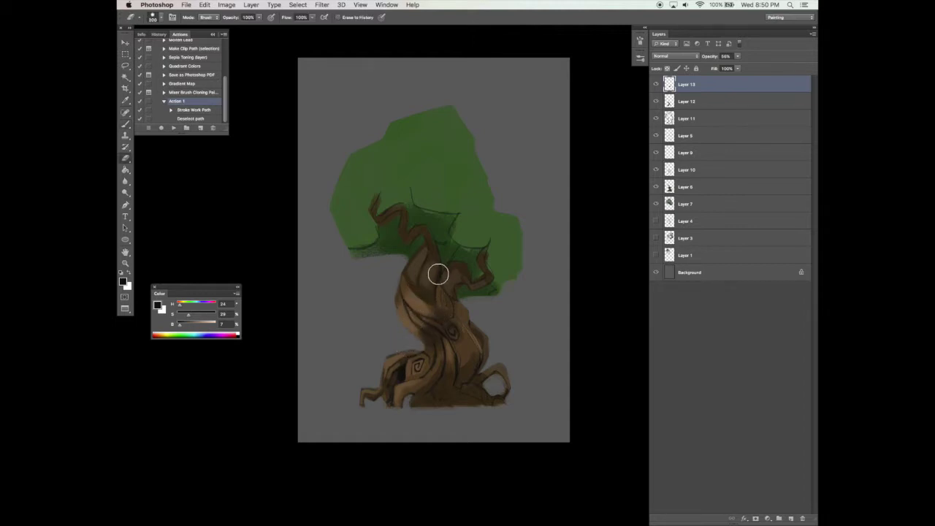
{"action": "scroll", "coordinate": [441, 284], "scroll_direction": "down", "scroll_amount": 2}
{"action": "scroll", "coordinate": [474, 290], "scroll_direction": "down", "scroll_amount": 1}
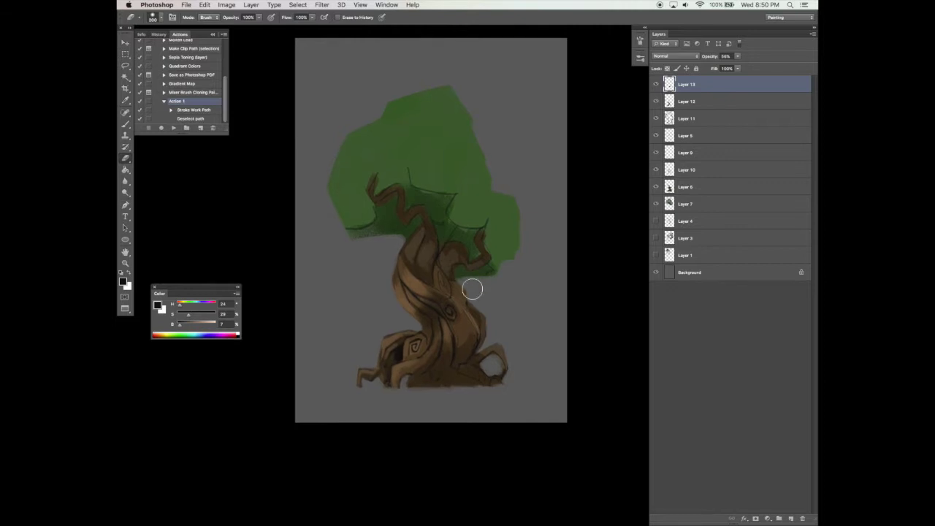
{"action": "scroll", "coordinate": [461, 297], "scroll_direction": "down", "scroll_amount": 1}
{"action": "key", "text": "b"}
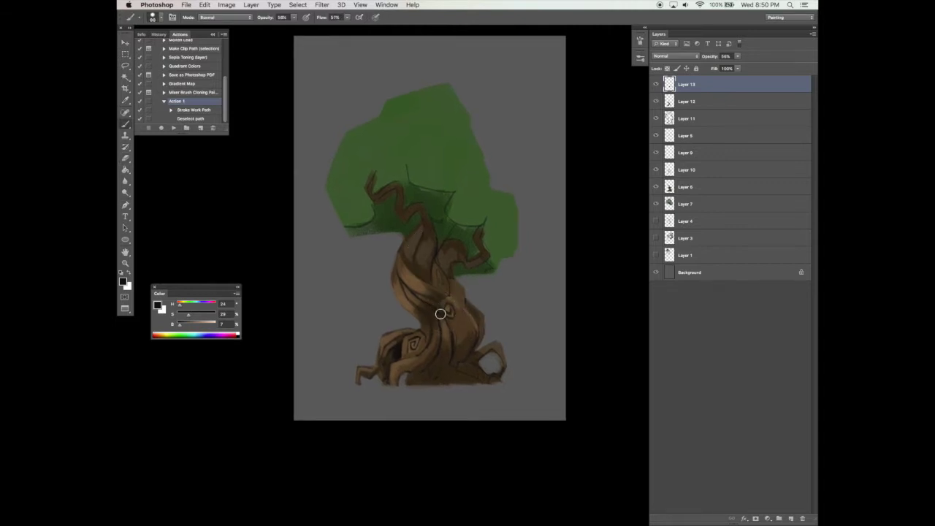
Step: Erase the shadow from the light bark ridges of the middle and upper trunk with a reduced eraser
{"action": "key", "text": "e"}
{"action": "key", "text": "bracketleft"}
{"action": "key", "text": "bracketleft"}
{"action": "key", "text": "bracketleft"}
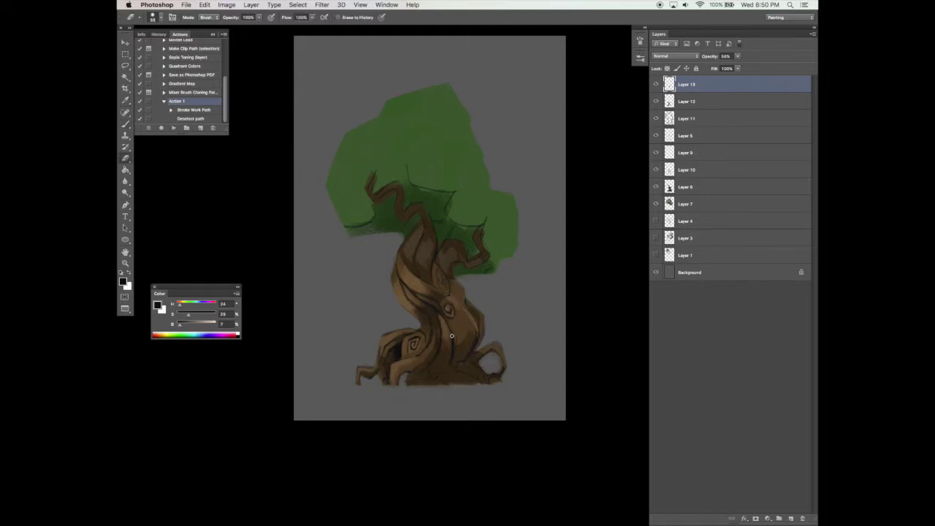
{"action": "left_click_drag", "start_coordinate": [424, 280], "coordinate": [422, 281]}
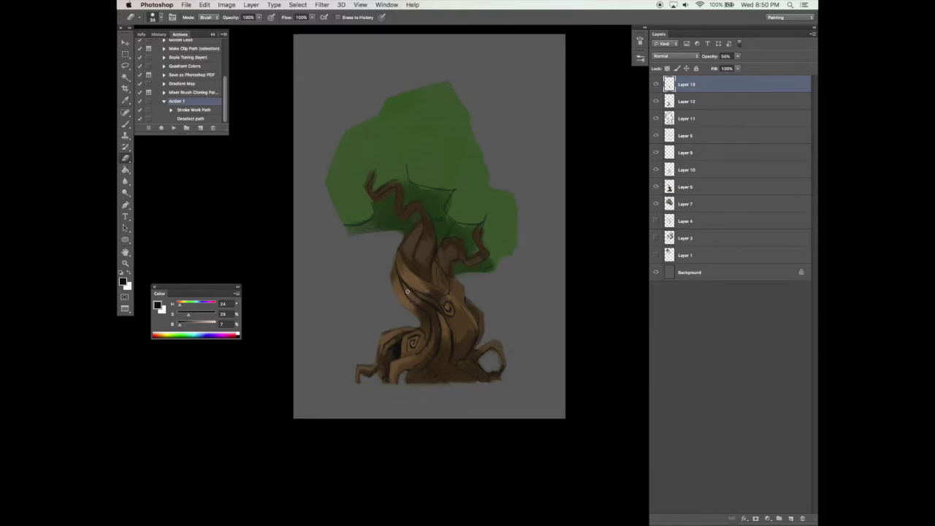
{"action": "mouse_move", "coordinate": [424, 268]}
{"action": "left_mouse_down"}
{"action": "mouse_move", "coordinate": [424, 277]}
{"action": "mouse_move", "coordinate": [420, 257]}
{"action": "left_mouse_up"}
Step: Darken the trunk's right edge with soft near-black strokes and undo the last stroke
{"action": "key", "text": "b"}
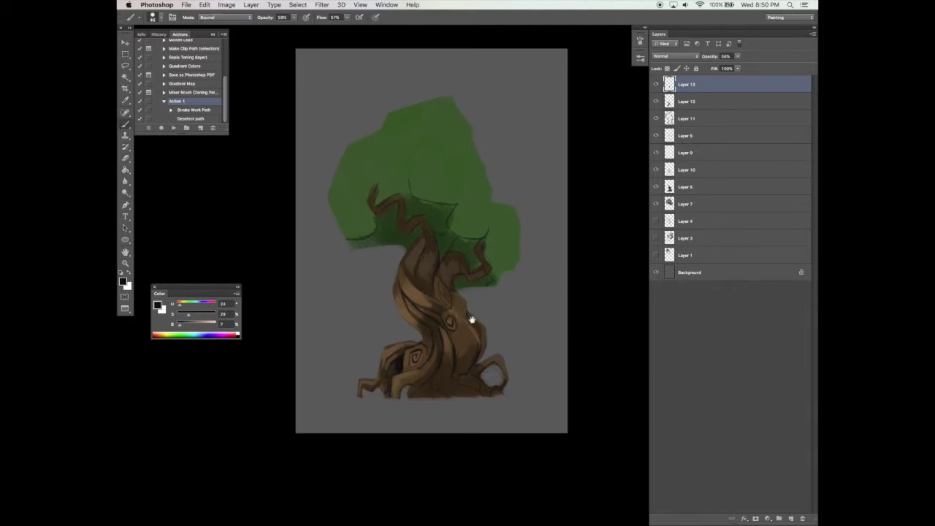
{"action": "left_click_drag", "start_coordinate": [471, 318], "coordinate": [467, 306]}
{"action": "key", "text": "e"}
{"action": "key", "text": "b"}
{"action": "left_click_drag", "start_coordinate": [475, 318], "coordinate": [474, 317]}
{"action": "key", "text": "super+z"}
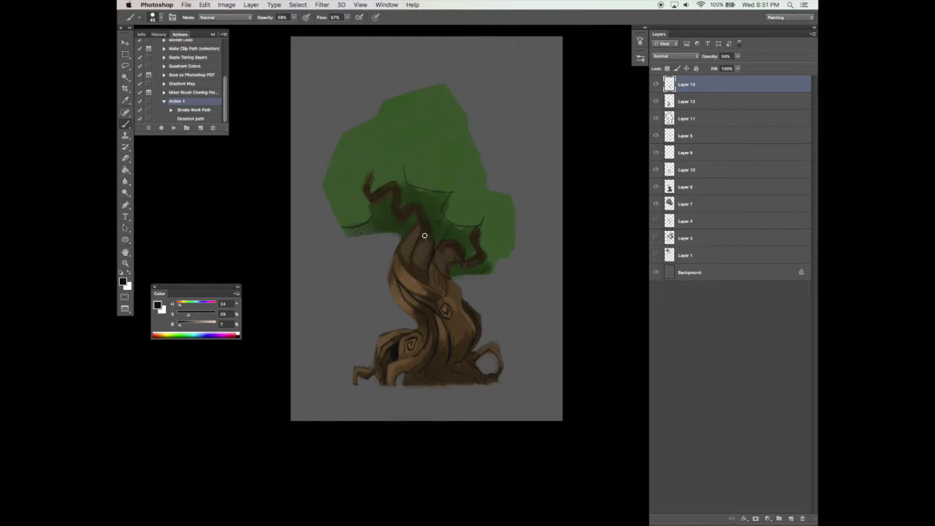
Step: Shade the branches and the trunk top beneath the canopy in near-black with an enlarged soft brush
{"action": "left_click_drag", "start_coordinate": [431, 226], "coordinate": [429, 222]}
{"action": "key", "text": "bracketright"}
{"action": "key", "text": "bracketright"}
{"action": "key", "text": "bracketright"}
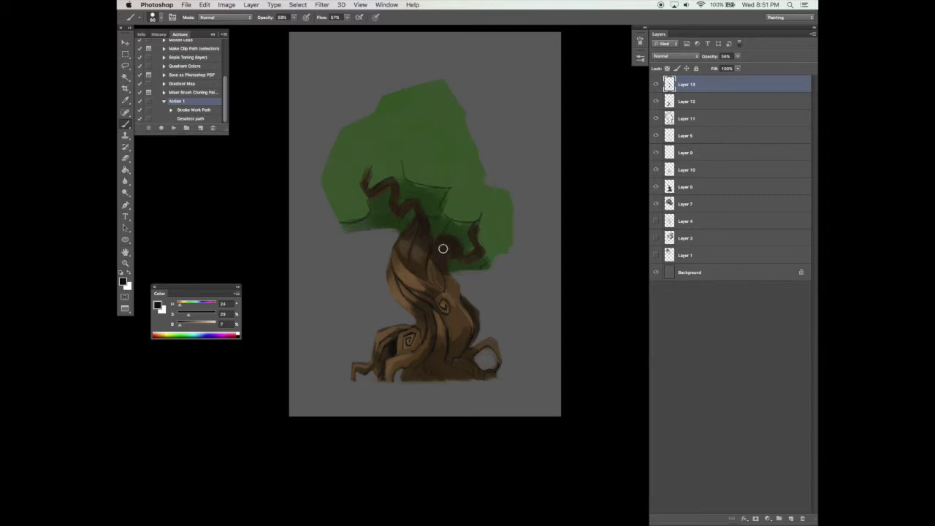
Step: Add a new layer and deepen the upper trunk using browns sampled from the bark and the branch
{"action": "left_click", "coordinate": [790, 518]}
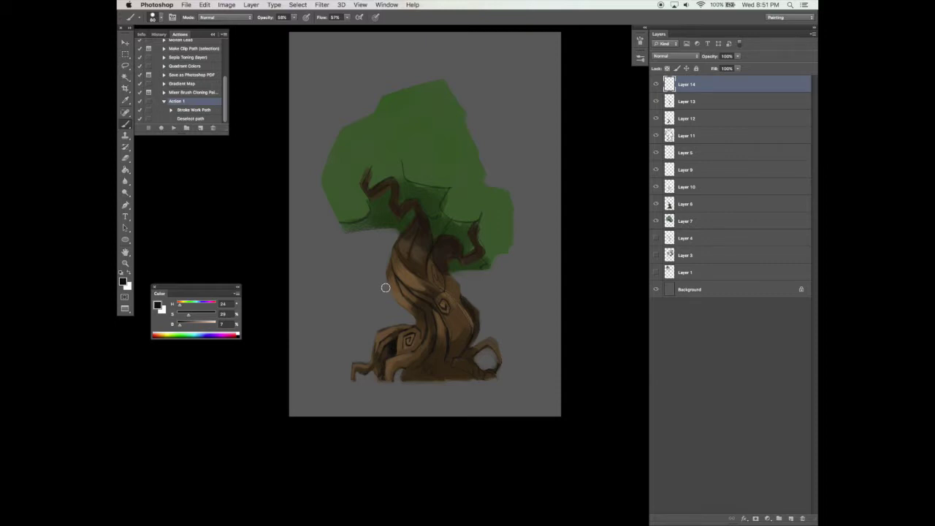
{"action": "left_click", "coordinate": [418, 268], "text": "alt"}
{"action": "left_click", "coordinate": [425, 221], "text": "alt"}
{"action": "key", "text": "bracketright"}
{"action": "key", "text": "bracketright"}
{"action": "key", "text": "bracketright"}
Step: Refine the upper trunk's twisting bands and right contour with colors sampled from the bark and the background
{"action": "left_click", "coordinate": [405, 244], "text": "alt"}
{"action": "left_click", "coordinate": [422, 275], "text": "alt"}
{"action": "left_click", "coordinate": [431, 288], "text": "alt"}
{"action": "left_click", "coordinate": [467, 283], "text": "alt"}
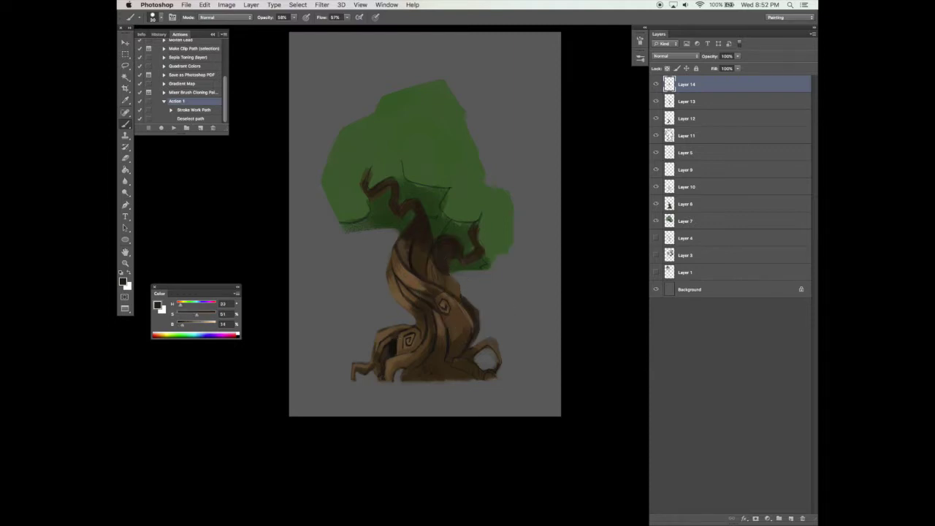
{"action": "left_click_drag", "start_coordinate": [452, 276], "coordinate": [461, 292]}
{"action": "left_click", "coordinate": [469, 281], "text": "alt"}
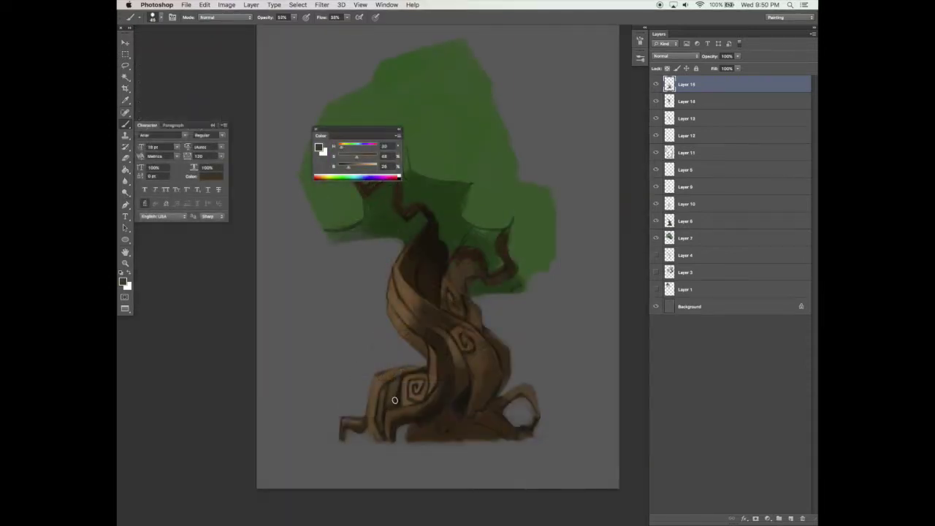
Step: Paint over the trunk's base and shape the root beside the carved one using sampled light and dark browns
{"action": "left_click", "coordinate": [399, 399], "text": "alt"}
{"action": "left_click", "coordinate": [468, 393], "text": "alt"}
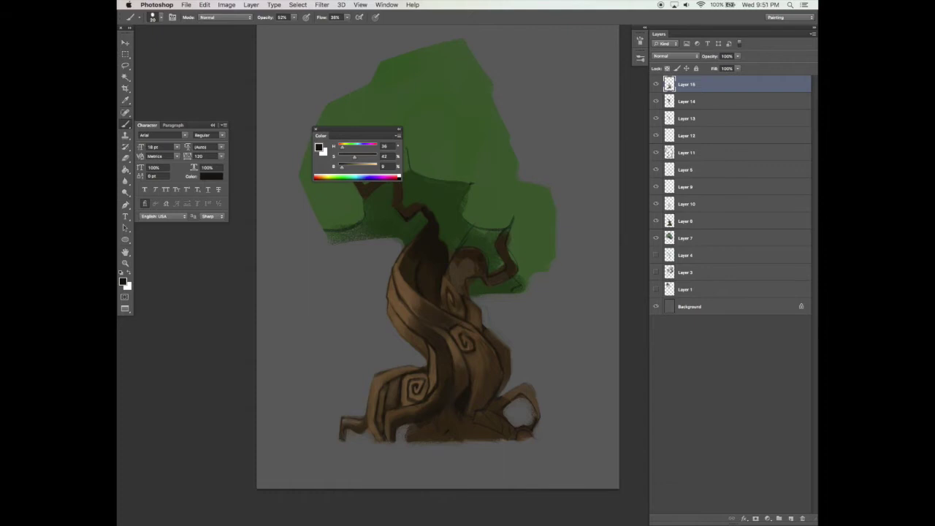
{"action": "left_click", "coordinate": [430, 425], "text": "alt"}
{"action": "mouse_move", "coordinate": [432, 423]}
{"action": "left_mouse_down"}
{"action": "mouse_move", "coordinate": [399, 439]}
{"action": "mouse_move", "coordinate": [417, 428]}
{"action": "mouse_move", "coordinate": [400, 435]}
{"action": "mouse_move", "coordinate": [445, 432]}
{"action": "left_mouse_up"}
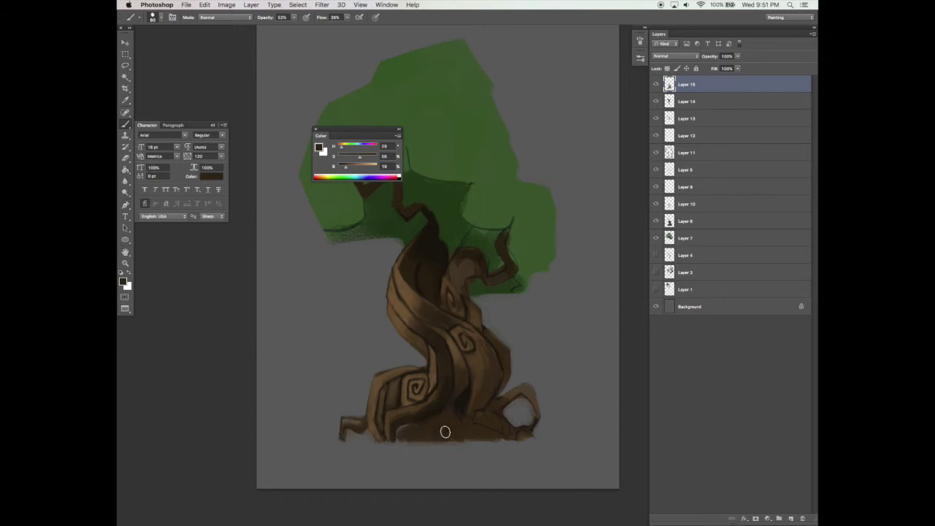
{"action": "left_click", "coordinate": [406, 396], "text": "alt"}
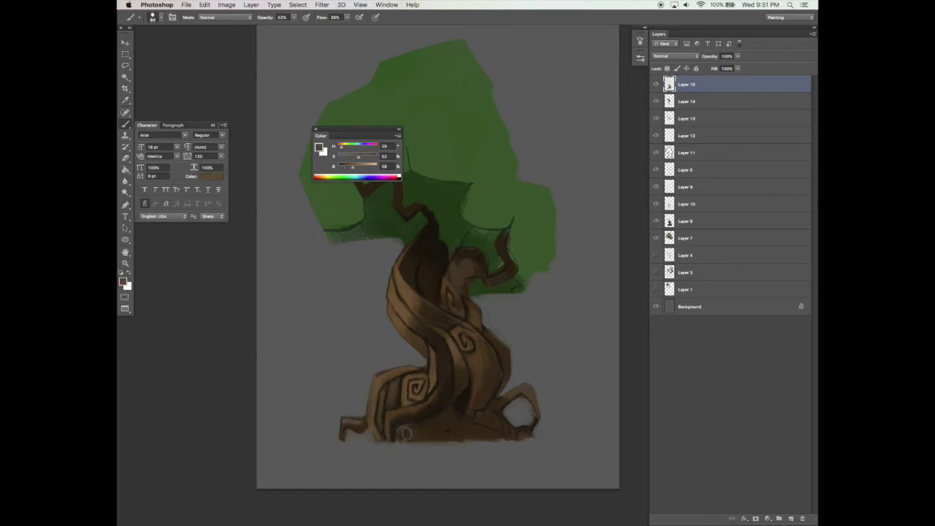
{"action": "left_click", "coordinate": [441, 428], "text": "alt"}
{"action": "left_click", "coordinate": [441, 428], "text": "alt"}
{"action": "key", "text": "bracketleft"}
{"action": "left_click", "coordinate": [409, 433], "text": "alt"}
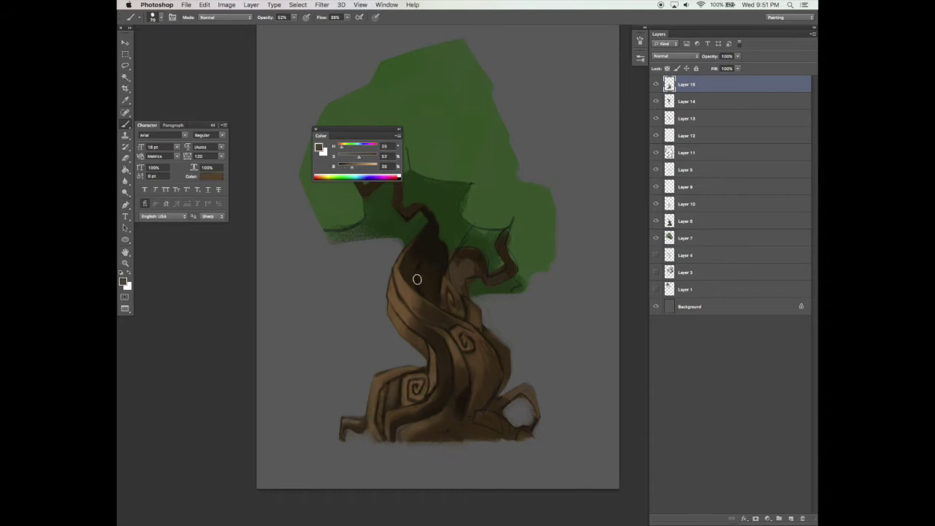
Step: Blend the bark bands winding down the trunk's center beside the spiral knot with sampled browns
{"action": "left_click", "coordinate": [433, 336], "text": "alt"}
{"action": "left_click", "coordinate": [447, 363], "text": "alt"}
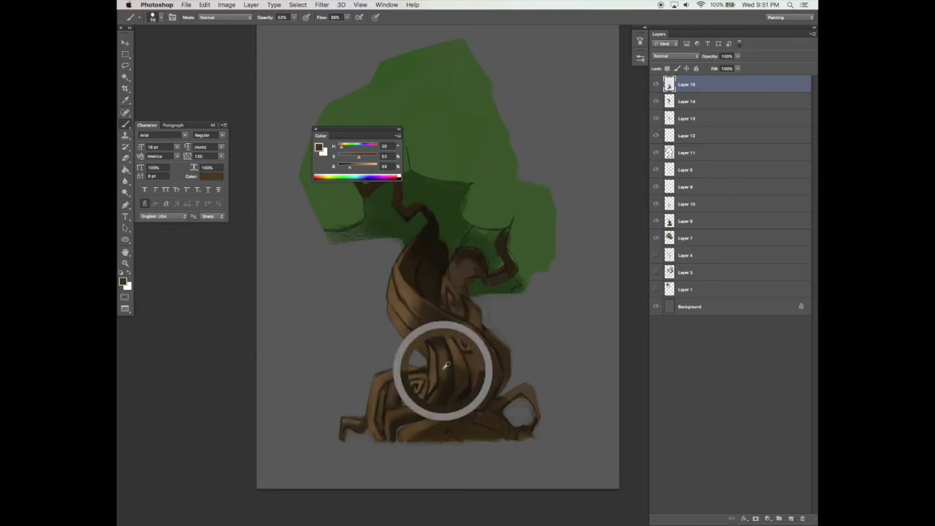
{"action": "left_click", "coordinate": [449, 364], "text": "alt"}
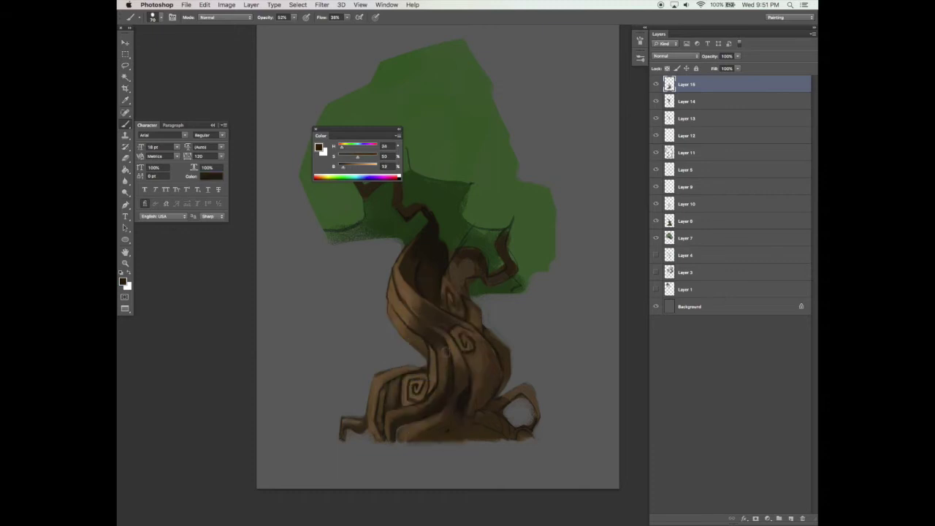
{"action": "left_click", "coordinate": [454, 346], "text": "alt"}
{"action": "left_click", "coordinate": [435, 333], "text": "alt"}
Step: Paint the bark strips and grooves below the spiral knot with sampled browns, undoing the last stroke
{"action": "left_click", "coordinate": [467, 371], "text": "alt"}
{"action": "left_click", "coordinate": [459, 358], "text": "alt"}
{"action": "left_click", "coordinate": [462, 370], "text": "alt"}
{"action": "left_click", "coordinate": [470, 381], "text": "alt"}
{"action": "left_click", "coordinate": [457, 349], "text": "alt"}
{"action": "key", "text": "super+z"}
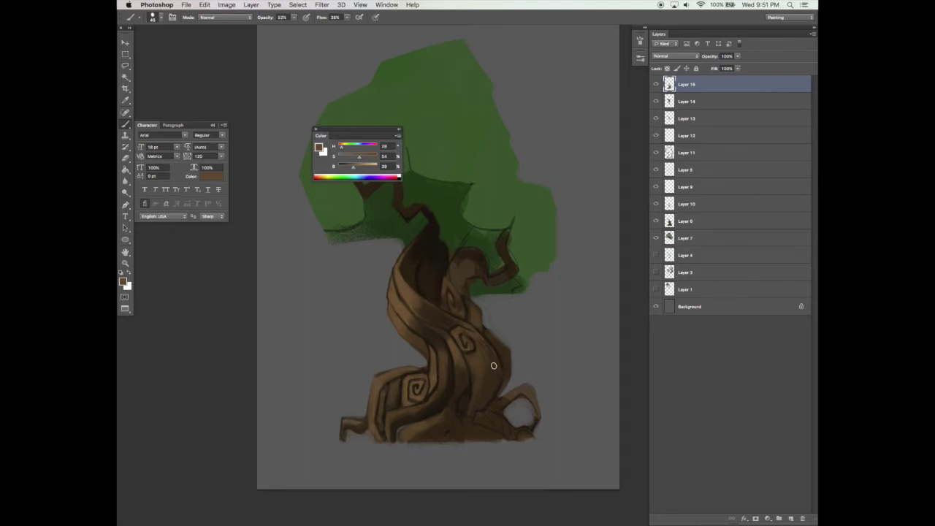
Step: Save the document and blend the lower-right trunk bulge with browns sampled from the surrounding bark
{"action": "left_click", "coordinate": [480, 381], "text": "alt"}
{"action": "key", "text": "super+s"}
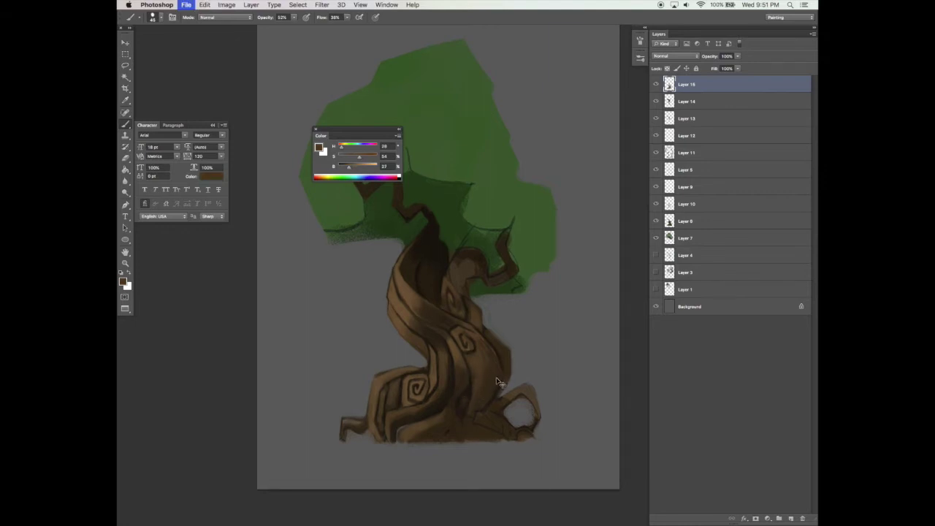
{"action": "left_click_drag", "start_coordinate": [496, 377], "coordinate": [498, 371]}
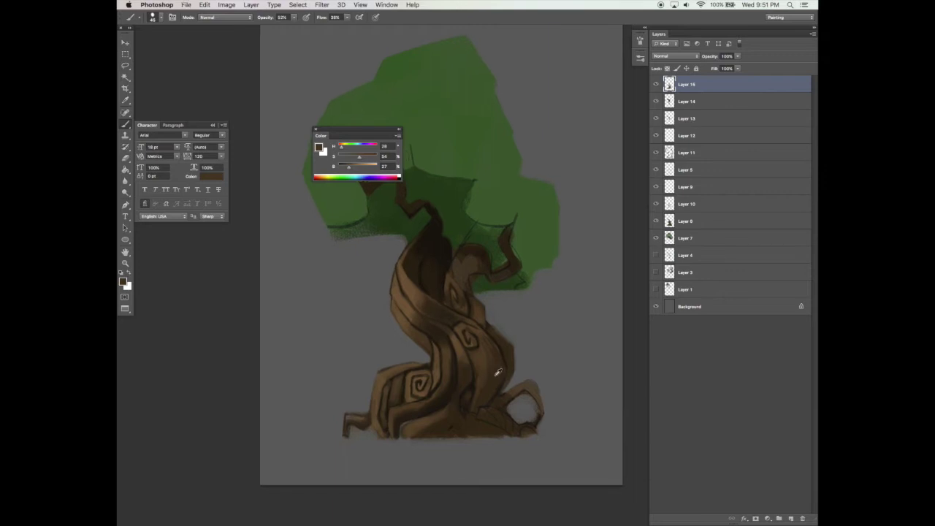
{"action": "left_click", "coordinate": [497, 373], "text": "alt"}
{"action": "left_click", "coordinate": [441, 403], "text": "alt"}
{"action": "left_click", "coordinate": [473, 398], "text": "alt"}
{"action": "left_click", "coordinate": [472, 381], "text": "alt"}
{"action": "left_click", "coordinate": [490, 371], "text": "alt"}
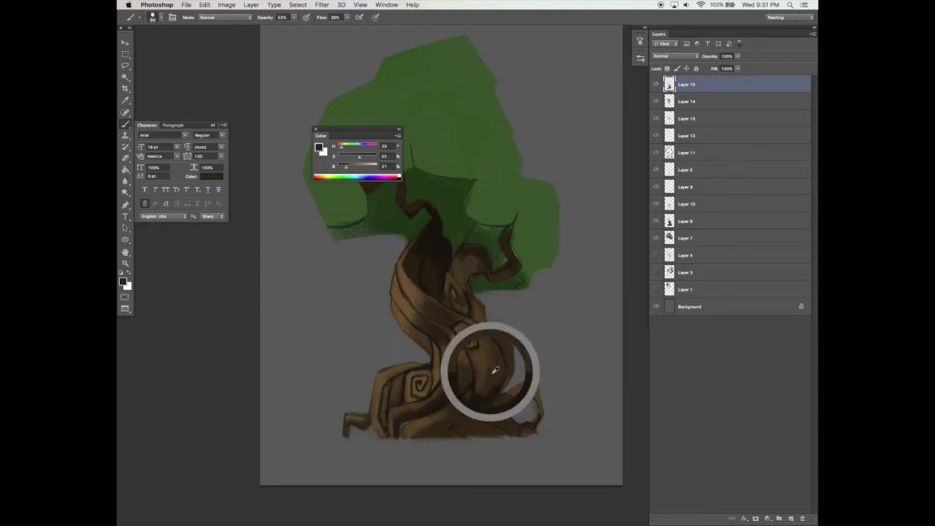
Step: Shade the underside of the right trunk bulge with an enlarged brush and dark browns sampled nearby
{"action": "left_click_drag", "start_coordinate": [518, 330], "coordinate": [511, 347]}
{"action": "left_click", "coordinate": [496, 360], "text": "alt"}
{"action": "left_click", "coordinate": [498, 355], "text": "alt"}
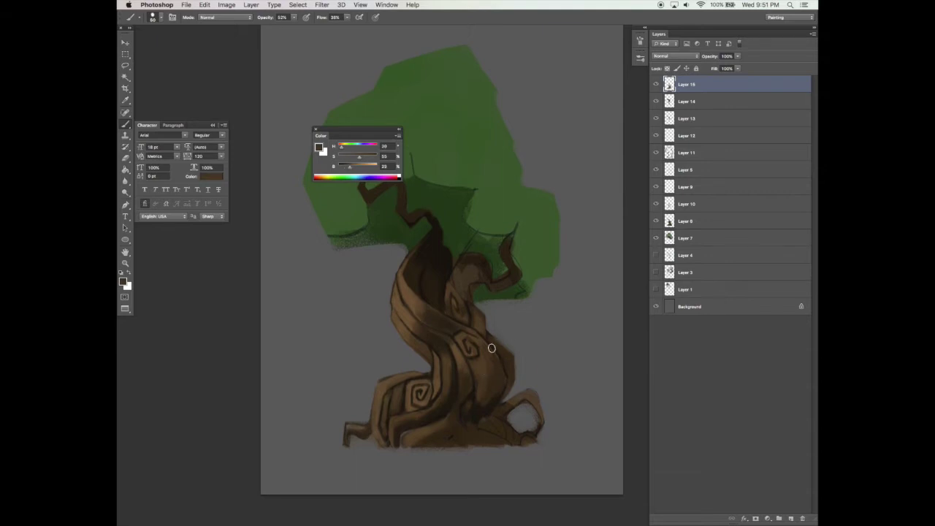
{"action": "key", "text": "]"}
{"action": "key", "text": "]"}
{"action": "key", "text": "]"}
{"action": "key", "text": "]"}
{"action": "left_click_drag", "start_coordinate": [484, 372], "coordinate": [479, 408]}
{"action": "left_click", "coordinate": [486, 399], "text": "alt"}
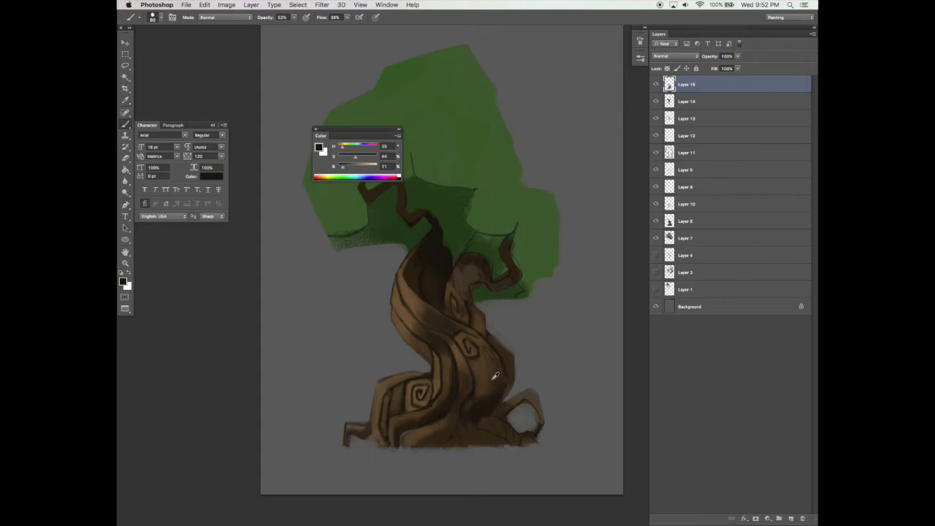
{"action": "left_click", "coordinate": [493, 378], "text": "alt"}
{"action": "left_click", "coordinate": [478, 418], "text": "alt"}
Step: Darken the groove between the trunk's base and the right-hand roots with sampled browns and a smaller brush
{"action": "left_click_drag", "start_coordinate": [474, 427], "coordinate": [482, 415]}
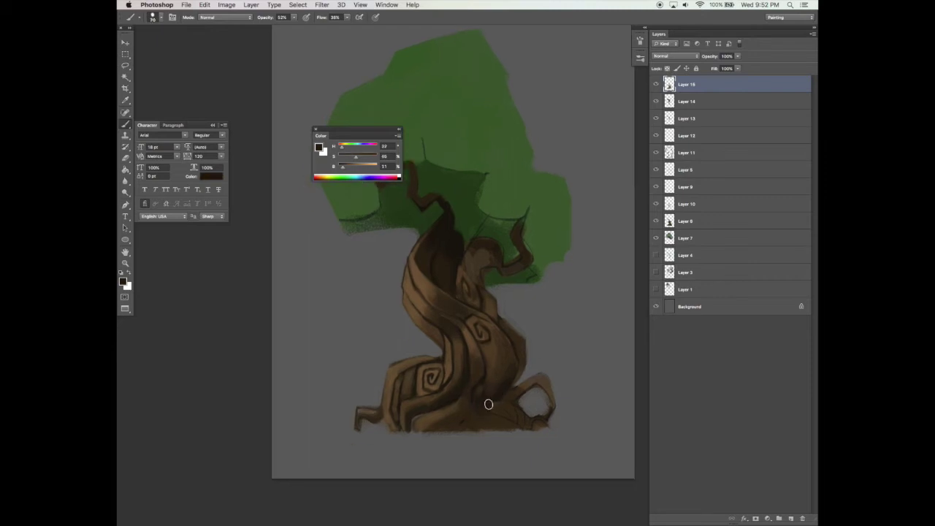
{"action": "left_click", "coordinate": [471, 407], "text": "alt"}
{"action": "left_click", "coordinate": [463, 400], "text": "alt"}
{"action": "key", "text": "["}
{"action": "mouse_move", "coordinate": [501, 409]}
{"action": "left_mouse_down"}
{"action": "mouse_move", "coordinate": [520, 417]}
{"action": "mouse_move", "coordinate": [530, 387]}
{"action": "mouse_move", "coordinate": [549, 393]}
{"action": "mouse_move", "coordinate": [534, 375]}
{"action": "left_mouse_up"}
Step: Repaint the looped right root and the root beneath it with sampled browns and a smaller brush
{"action": "left_click", "coordinate": [500, 390], "text": "alt"}
{"action": "key", "text": "["}
{"action": "key", "text": "["}
{"action": "left_click", "coordinate": [549, 376], "text": "alt"}
{"action": "left_click", "coordinate": [526, 382], "text": "alt"}
Step: Blend the bark around the spiral knot and the trunk's right edge with sampled browns, and save the document
{"action": "left_click", "coordinate": [496, 333], "text": "alt"}
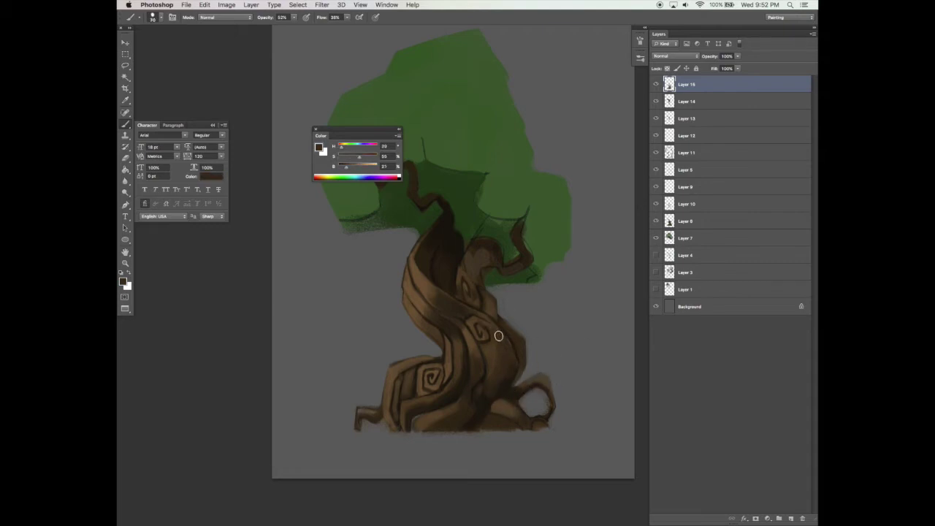
{"action": "key", "text": "]"}
{"action": "key", "text": "]"}
{"action": "key", "text": "]"}
{"action": "left_click", "coordinate": [483, 320], "text": "alt"}
{"action": "left_click", "coordinate": [477, 313], "text": "alt"}
{"action": "left_click", "coordinate": [521, 341], "text": "alt"}
{"action": "key", "text": "super+s"}
Step: Move the floating color controls off the canopy and add a new layer above the trunk layers
{"action": "left_click_drag", "start_coordinate": [584, 355], "coordinate": [572, 373]}
{"action": "key", "text": "v"}
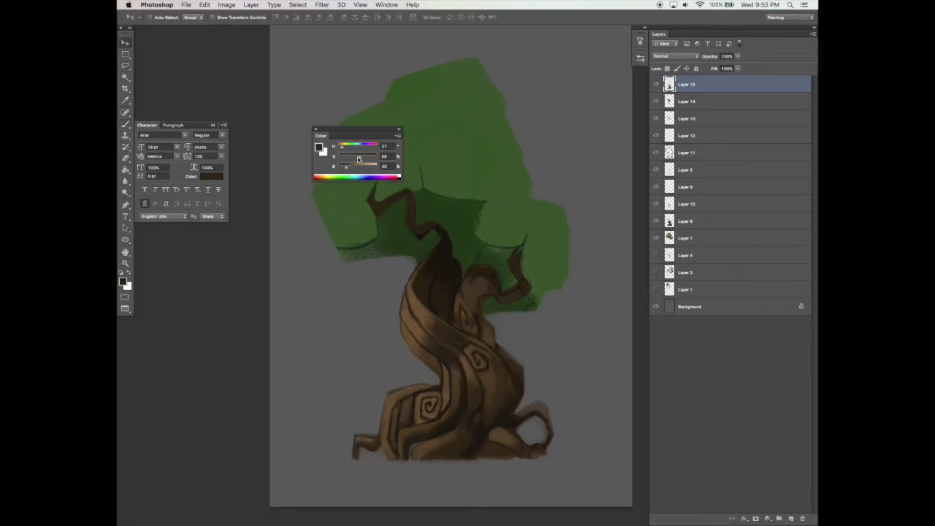
{"action": "left_click_drag", "start_coordinate": [358, 129], "coordinate": [236, 251]}
{"action": "key", "text": "b"}
{"action": "left_click", "coordinate": [790, 519]}
Step: Sample the canopy's green with an enlarged brush and raise the brush's opacity and flow for opaque coverage
{"action": "key", "text": "bracketright"}
{"action": "key", "text": "bracketright"}
{"action": "key", "text": "bracketright"}
{"action": "key", "text": "bracketright"}
{"action": "key", "text": "bracketright"}
{"action": "left_click", "coordinate": [426, 159], "text": "alt"}
{"action": "left_click_drag", "start_coordinate": [426, 158], "coordinate": [423, 175]}
{"action": "left_click_drag", "start_coordinate": [294, 16], "coordinate": [370, 23]}
Step: Paint over the canopy's lower sketch lines and clean up its shaded underside with sampled dark green
{"action": "mouse_move", "coordinate": [358, 230]}
{"action": "left_mouse_down"}
{"action": "mouse_move", "coordinate": [397, 198]}
{"action": "mouse_move", "coordinate": [452, 183]}
{"action": "mouse_move", "coordinate": [419, 179]}
{"action": "mouse_move", "coordinate": [480, 196]}
{"action": "mouse_move", "coordinate": [504, 219]}
{"action": "mouse_move", "coordinate": [471, 249]}
{"action": "mouse_move", "coordinate": [499, 255]}
{"action": "left_mouse_up"}
{"action": "left_click", "coordinate": [483, 254], "text": "alt"}
{"action": "key", "text": "bracketleft"}
{"action": "key", "text": "bracketleft"}
{"action": "key", "text": "bracketleft"}
{"action": "key", "text": "bracketleft"}
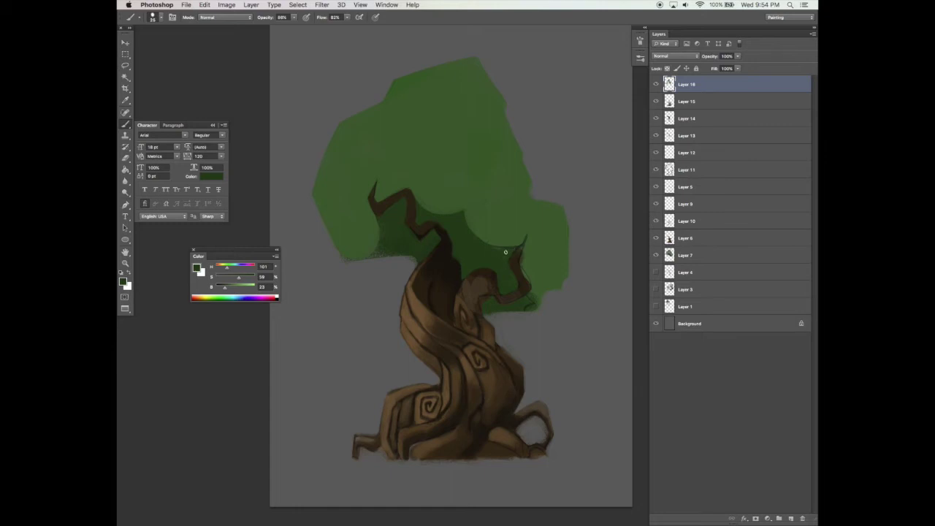
Step: Reshape the canopy's lower edge above the right branch into a smooth curve with sampled lighter green
{"action": "left_click", "coordinate": [518, 218], "text": "alt"}
{"action": "left_click", "coordinate": [497, 191], "text": "alt"}
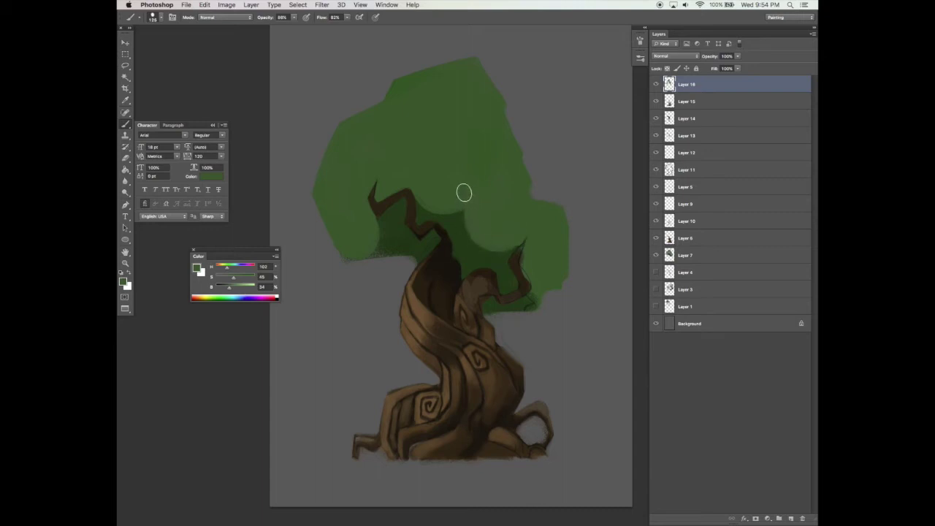
{"action": "left_click_drag", "start_coordinate": [462, 194], "coordinate": [501, 242]}
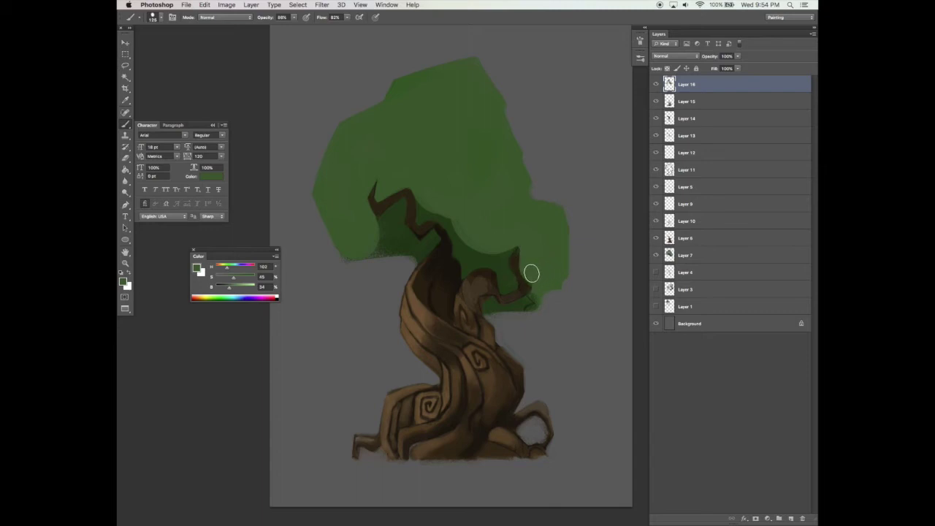
Step: Try a dark green shading stroke down the canopy's right lobe and undo it
{"action": "left_click", "coordinate": [500, 257], "text": "alt"}
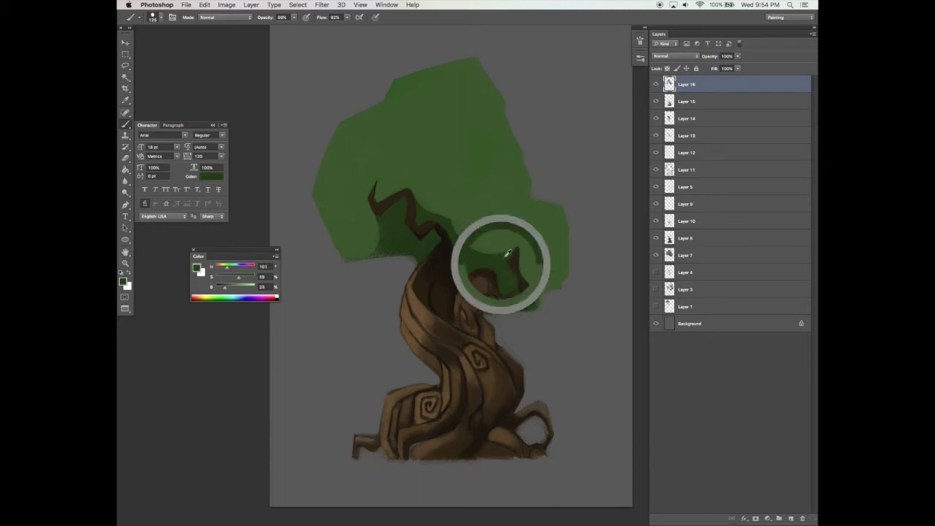
{"action": "left_click_drag", "start_coordinate": [560, 217], "coordinate": [542, 279]}
{"action": "scroll", "coordinate": [552, 303], "scroll_direction": "up", "scroll_amount": 2}
{"action": "key", "text": "super+z"}
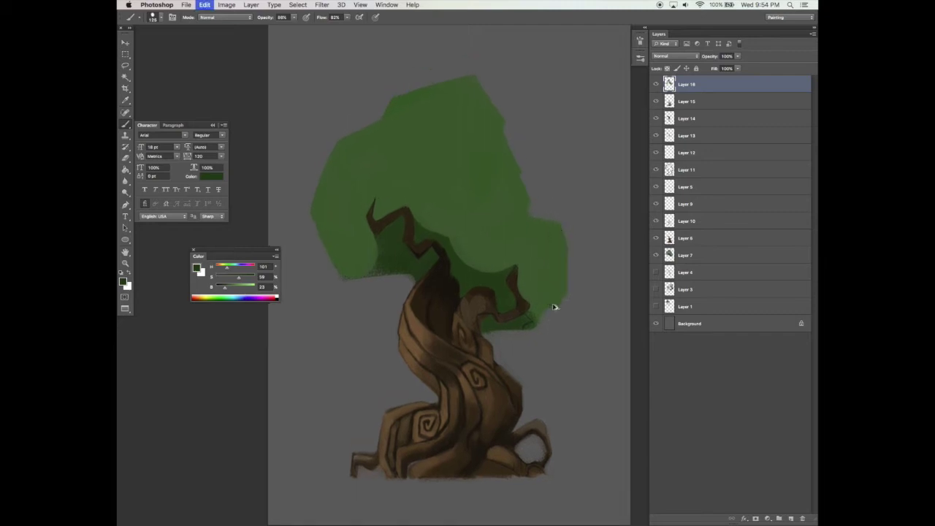
Step: On a new layer, shade the canopy's right lobe with dark green at 50% brush opacity
{"action": "left_click", "coordinate": [793, 518]}
{"action": "left_click", "coordinate": [294, 17]}
{"action": "mouse_move", "coordinate": [556, 226]}
{"action": "left_mouse_down"}
{"action": "mouse_move", "coordinate": [557, 278]}
{"action": "mouse_move", "coordinate": [523, 310]}
{"action": "mouse_move", "coordinate": [520, 328]}
{"action": "mouse_move", "coordinate": [527, 303]}
{"action": "mouse_move", "coordinate": [510, 314]}
{"action": "mouse_move", "coordinate": [533, 270]}
{"action": "mouse_move", "coordinate": [545, 279]}
{"action": "mouse_move", "coordinate": [542, 255]}
{"action": "mouse_move", "coordinate": [550, 266]}
{"action": "mouse_move", "coordinate": [535, 293]}
{"action": "mouse_move", "coordinate": [532, 261]}
{"action": "left_mouse_up"}
{"action": "key", "text": "e"}
{"action": "key", "text": "b"}
{"action": "scroll", "coordinate": [546, 249], "scroll_direction": "up", "scroll_amount": 2}
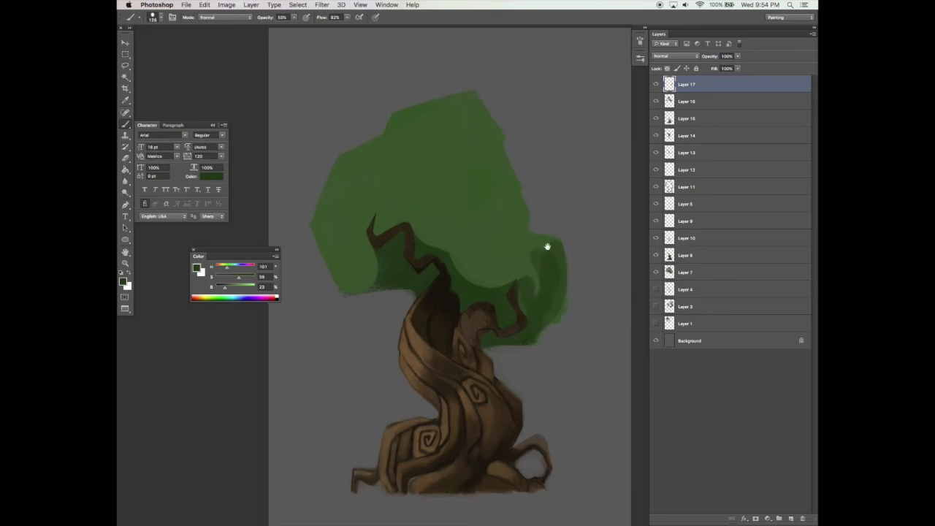
Step: Extend the dark shading from the right lobe toward the canopy's center and soften its edges with sampled mid green
{"action": "mouse_move", "coordinate": [472, 223]}
{"action": "left_mouse_down"}
{"action": "mouse_move", "coordinate": [544, 249]}
{"action": "mouse_move", "coordinate": [520, 252]}
{"action": "mouse_move", "coordinate": [482, 228]}
{"action": "mouse_move", "coordinate": [515, 247]}
{"action": "mouse_move", "coordinate": [541, 245]}
{"action": "mouse_move", "coordinate": [521, 262]}
{"action": "mouse_move", "coordinate": [489, 181]}
{"action": "mouse_move", "coordinate": [488, 256]}
{"action": "mouse_move", "coordinate": [484, 248]}
{"action": "mouse_move", "coordinate": [484, 263]}
{"action": "mouse_move", "coordinate": [467, 259]}
{"action": "mouse_move", "coordinate": [459, 273]}
{"action": "mouse_move", "coordinate": [473, 287]}
{"action": "mouse_move", "coordinate": [491, 270]}
{"action": "mouse_move", "coordinate": [462, 271]}
{"action": "mouse_move", "coordinate": [483, 240]}
{"action": "mouse_move", "coordinate": [463, 287]}
{"action": "left_mouse_up"}
{"action": "left_click", "coordinate": [475, 256], "text": "alt"}
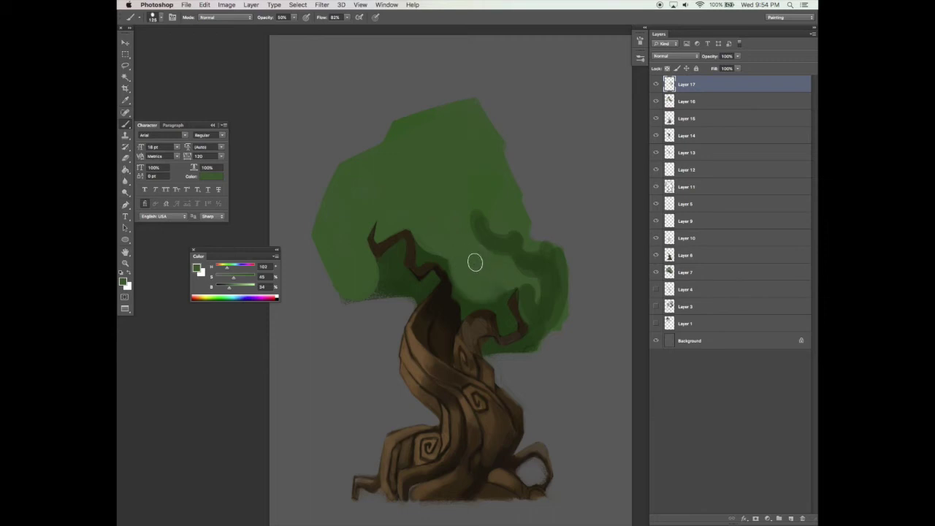
{"action": "left_click_drag", "start_coordinate": [525, 275], "coordinate": [532, 301]}
{"action": "left_click_drag", "start_coordinate": [475, 212], "coordinate": [480, 238]}
Step: Paint dark green shadow bands through the upper canopy and round the foliage clumps above them with sampled lighter green
{"action": "left_click", "coordinate": [503, 241], "text": "alt"}
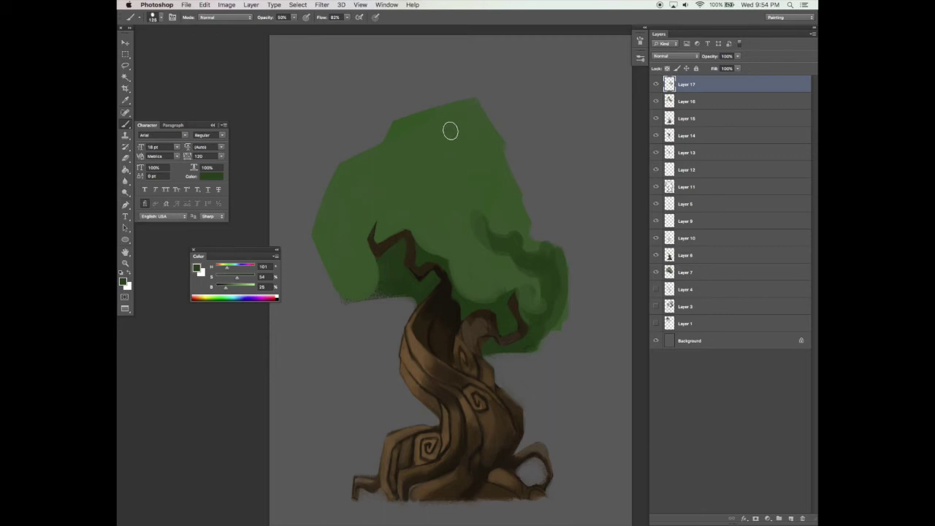
{"action": "mouse_move", "coordinate": [451, 130]}
{"action": "left_mouse_down"}
{"action": "mouse_move", "coordinate": [444, 168]}
{"action": "mouse_move", "coordinate": [411, 163]}
{"action": "mouse_move", "coordinate": [460, 143]}
{"action": "mouse_move", "coordinate": [436, 188]}
{"action": "mouse_move", "coordinate": [397, 189]}
{"action": "mouse_move", "coordinate": [387, 217]}
{"action": "mouse_move", "coordinate": [407, 190]}
{"action": "mouse_move", "coordinate": [405, 174]}
{"action": "mouse_move", "coordinate": [468, 198]}
{"action": "left_mouse_up"}
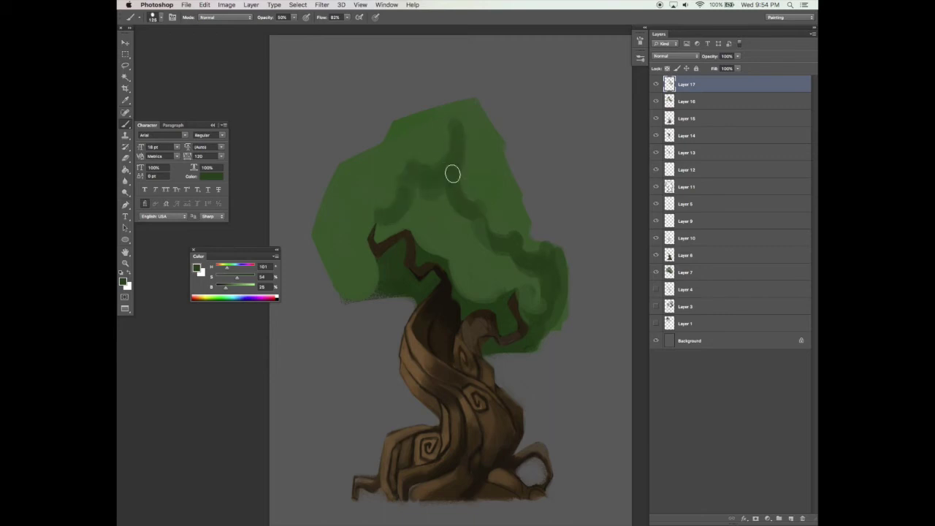
{"action": "left_click", "coordinate": [435, 138], "text": "alt"}
{"action": "mouse_move", "coordinate": [421, 151]}
{"action": "left_mouse_down"}
{"action": "mouse_move", "coordinate": [436, 161]}
{"action": "mouse_move", "coordinate": [446, 132]}
{"action": "mouse_move", "coordinate": [425, 168]}
{"action": "left_mouse_up"}
{"action": "left_click_drag", "start_coordinate": [472, 145], "coordinate": [460, 119]}
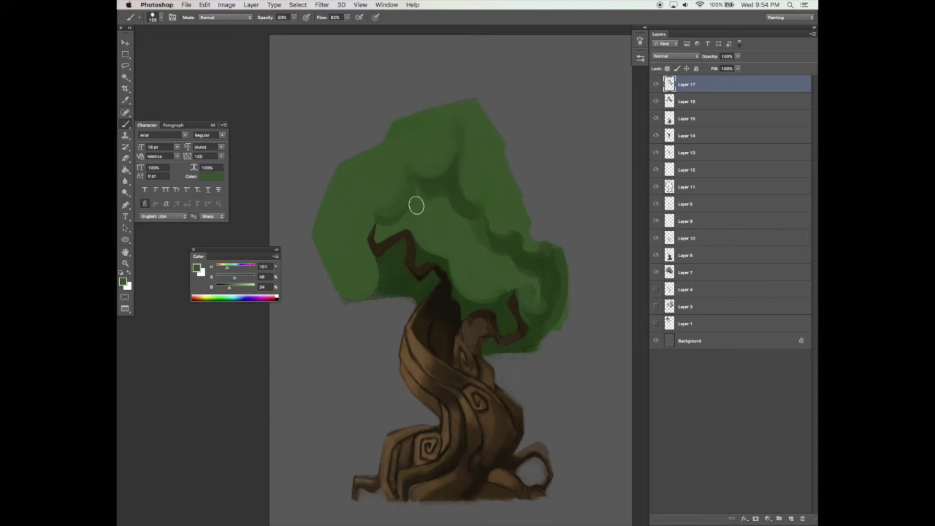
Step: Refine the round foliage clumps in the canopy's center with sampled dark and light greens and save the document
{"action": "left_click", "coordinate": [472, 207], "text": "alt"}
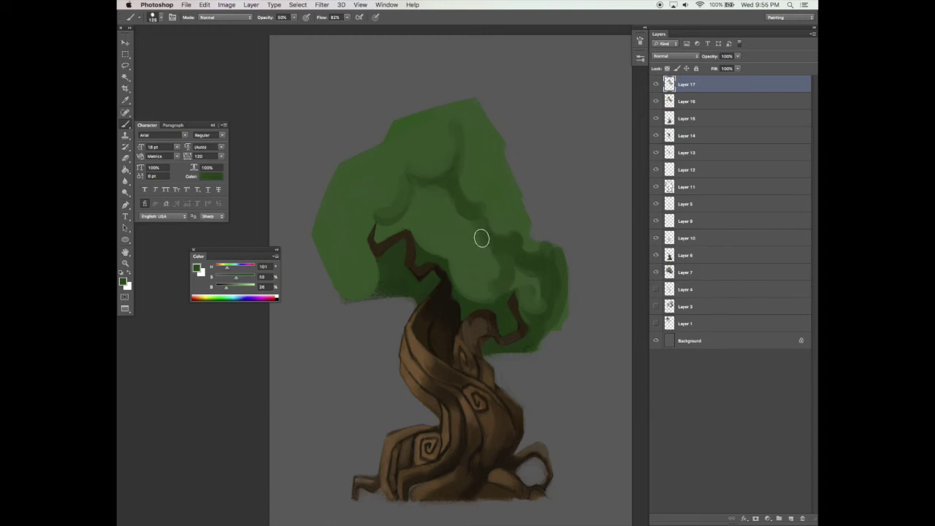
{"action": "left_click", "coordinate": [455, 197], "text": "alt"}
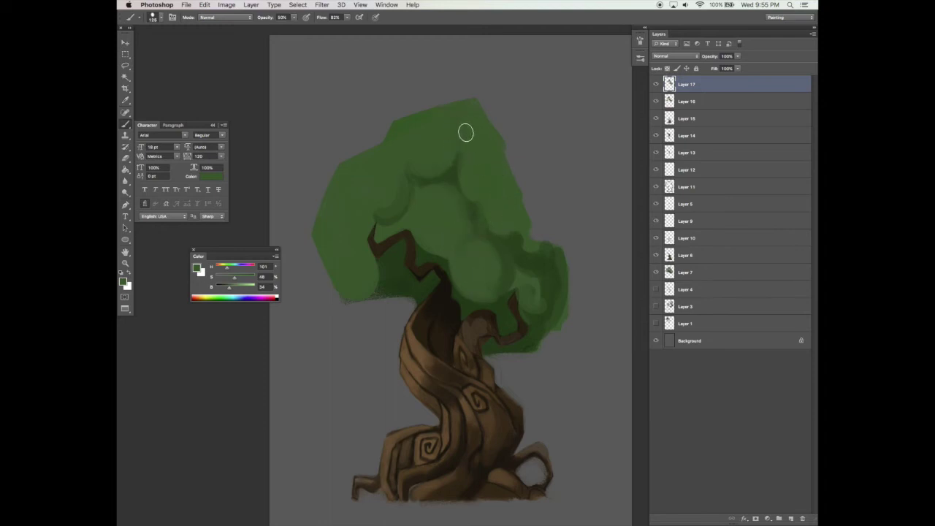
{"action": "key", "text": "super+s"}
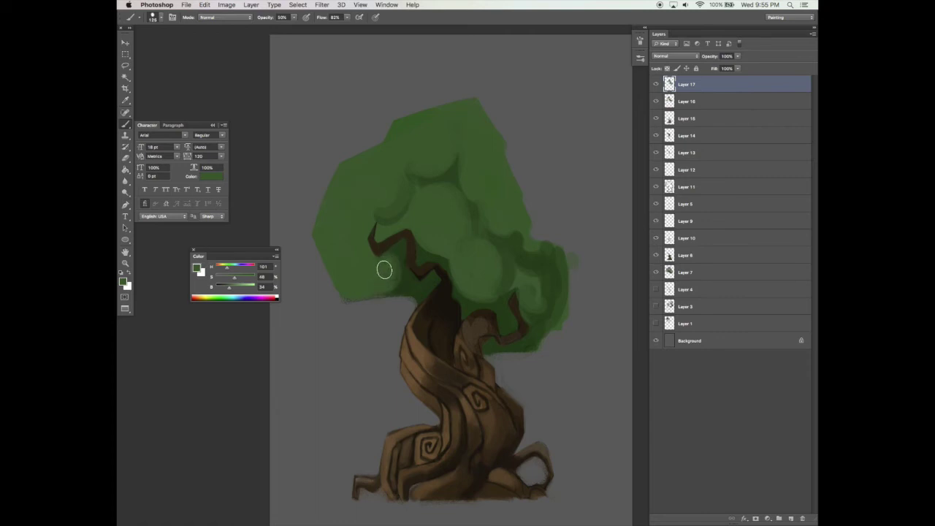
Step: Mix a brighter green with 58% saturation and 52% brightness, merge the shading layer down, and add a new layer
{"action": "left_click", "coordinate": [236, 289]}
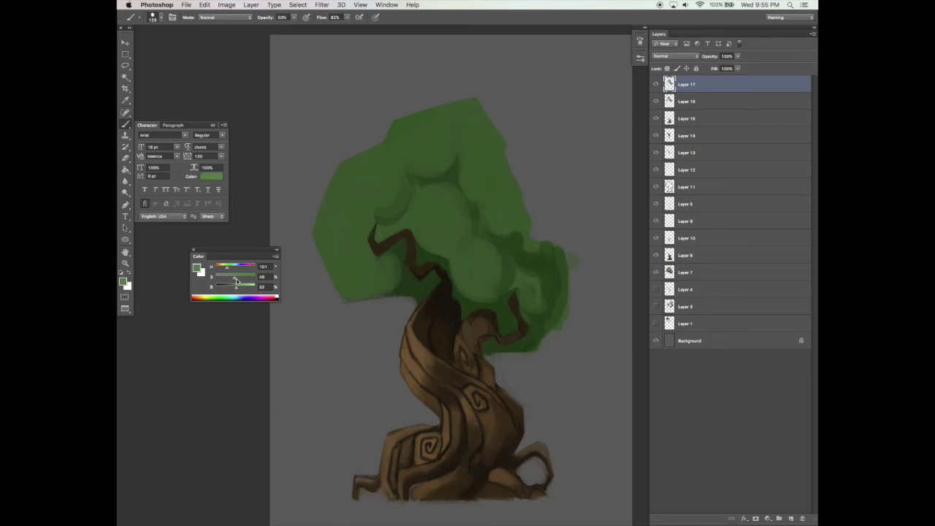
{"action": "key", "text": "super+e"}
{"action": "left_click", "coordinate": [791, 518]}
Step: Paint bright green highlights on the central, left and upper foliage clumps, enlarging the brush to 260
{"action": "mouse_move", "coordinate": [430, 197]}
{"action": "left_mouse_down"}
{"action": "mouse_move", "coordinate": [423, 225]}
{"action": "mouse_move", "coordinate": [438, 221]}
{"action": "mouse_move", "coordinate": [441, 202]}
{"action": "left_mouse_up"}
{"action": "key", "text": "bracketright"}
{"action": "key", "text": "bracketright"}
{"action": "key", "text": "bracketright"}
{"action": "key", "text": "bracketright"}
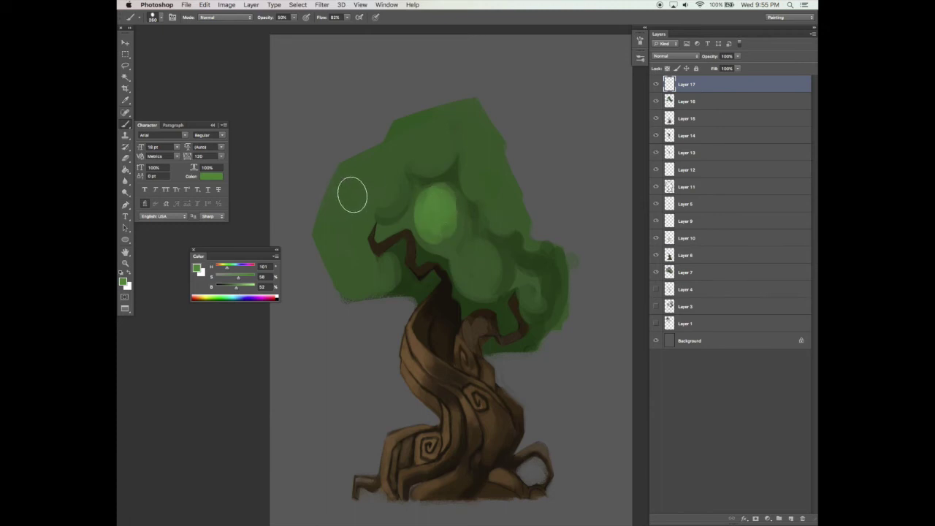
{"action": "mouse_move", "coordinate": [346, 198]}
{"action": "left_mouse_down"}
{"action": "mouse_move", "coordinate": [333, 224]}
{"action": "mouse_move", "coordinate": [345, 268]}
{"action": "mouse_move", "coordinate": [362, 167]}
{"action": "mouse_move", "coordinate": [411, 144]}
{"action": "mouse_move", "coordinate": [375, 179]}
{"action": "mouse_move", "coordinate": [373, 212]}
{"action": "mouse_move", "coordinate": [445, 117]}
{"action": "mouse_move", "coordinate": [482, 269]}
{"action": "mouse_move", "coordinate": [470, 158]}
{"action": "mouse_move", "coordinate": [479, 179]}
{"action": "mouse_move", "coordinate": [438, 155]}
{"action": "left_mouse_up"}
Step: Reduce the highlight layer's opacity to 53% and save the document
{"action": "left_click", "coordinate": [736, 55]}
{"action": "left_click", "coordinate": [722, 66]}
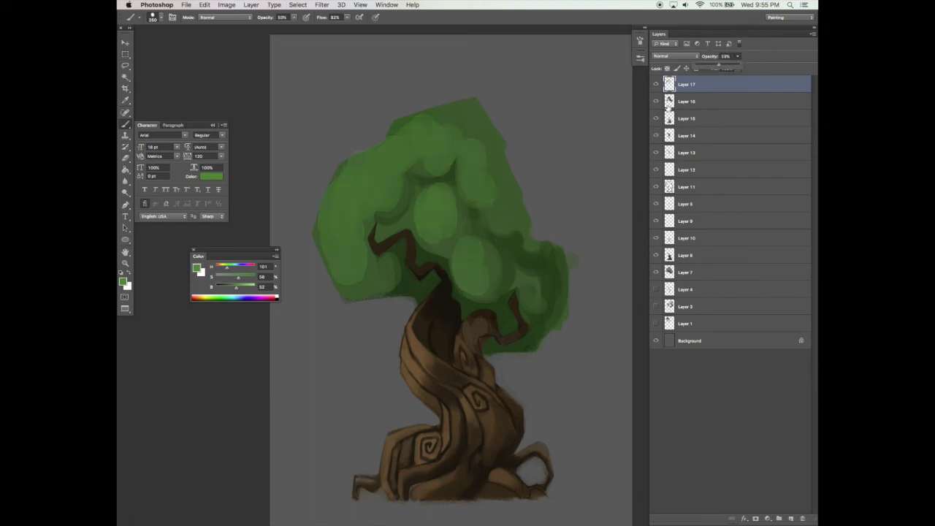
{"action": "left_click_drag", "start_coordinate": [449, 177], "coordinate": [450, 183]}
{"action": "key", "text": "super+s"}
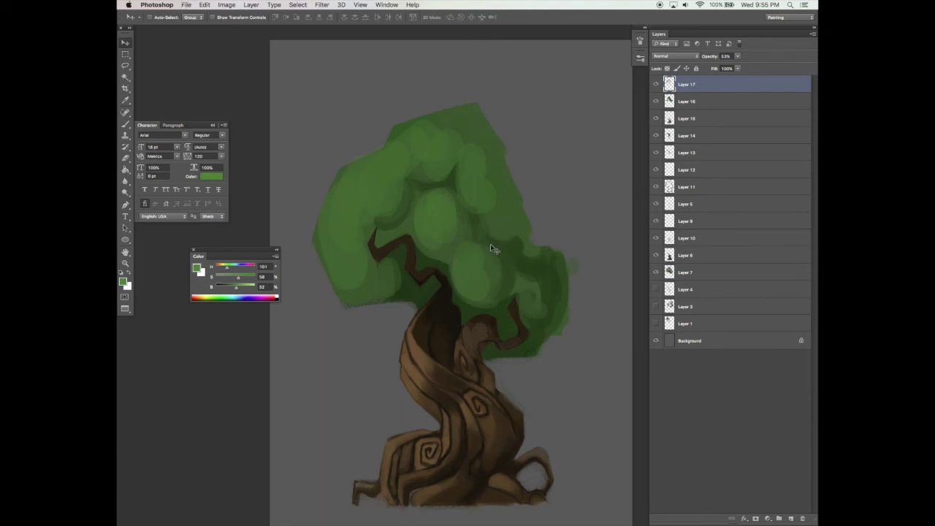
Step: Add a Color Balance adjustment layer with midtones shifted to +33 red and -35 toward yellow
{"action": "left_click_drag", "start_coordinate": [486, 259], "coordinate": [487, 211]}
{"action": "left_click_drag", "start_coordinate": [490, 273], "coordinate": [489, 272]}
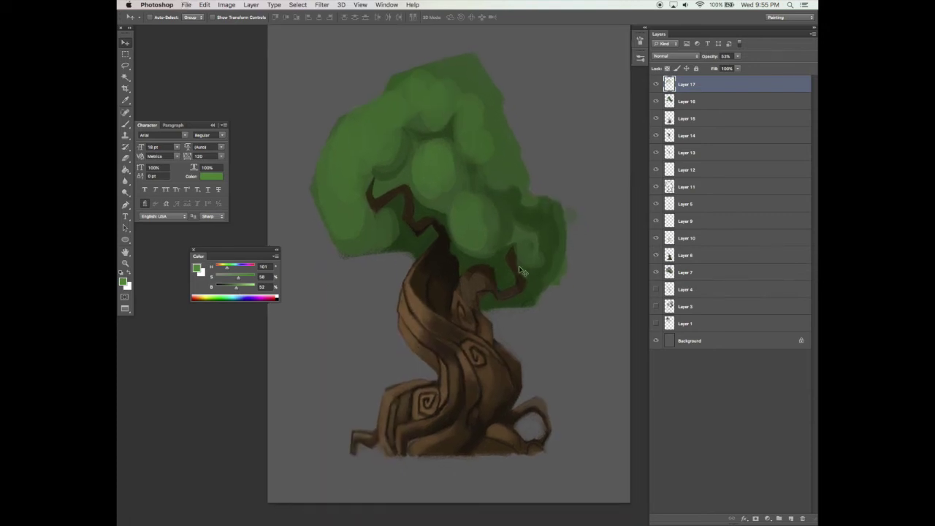
{"action": "left_click", "coordinate": [767, 517]}
{"action": "left_click", "coordinate": [778, 446]}
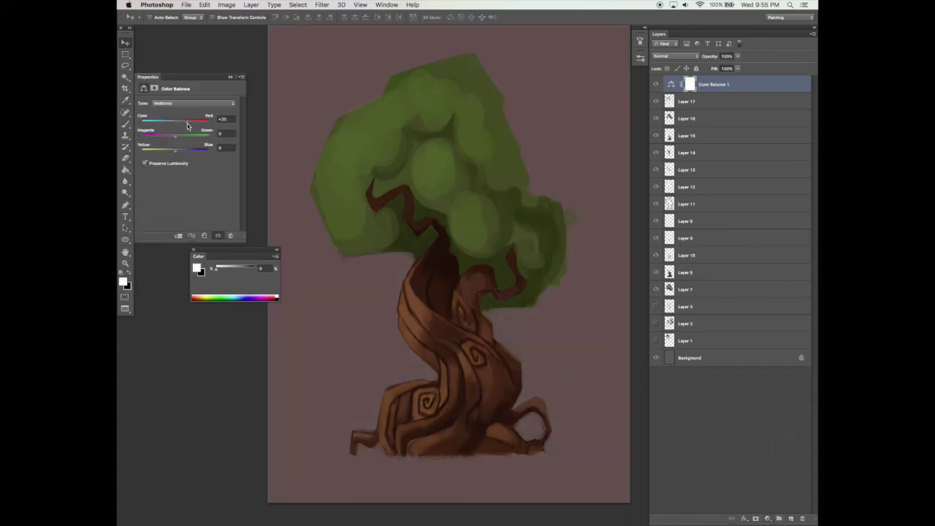
{"action": "left_click_drag", "start_coordinate": [175, 152], "coordinate": [163, 155]}
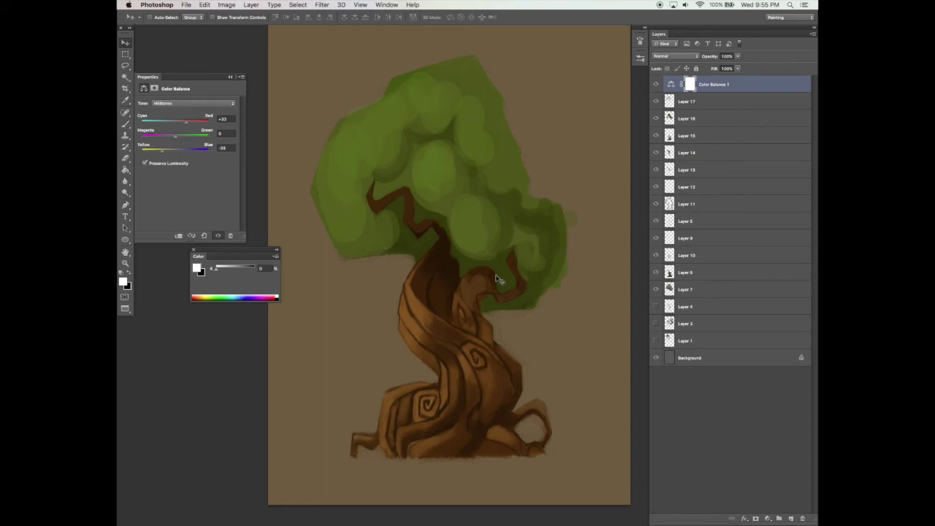
Step: Add a Brightness/Contrast adjustment layer with brightness 38 and contrast 18
{"action": "left_click", "coordinate": [767, 517]}
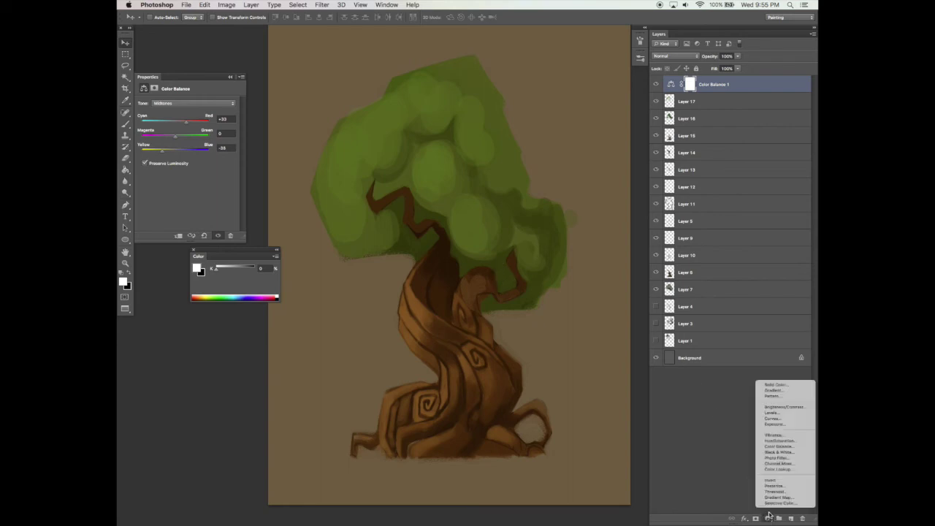
{"action": "left_click", "coordinate": [783, 407]}
{"action": "left_click", "coordinate": [195, 143]}
{"action": "left_click", "coordinate": [196, 125]}
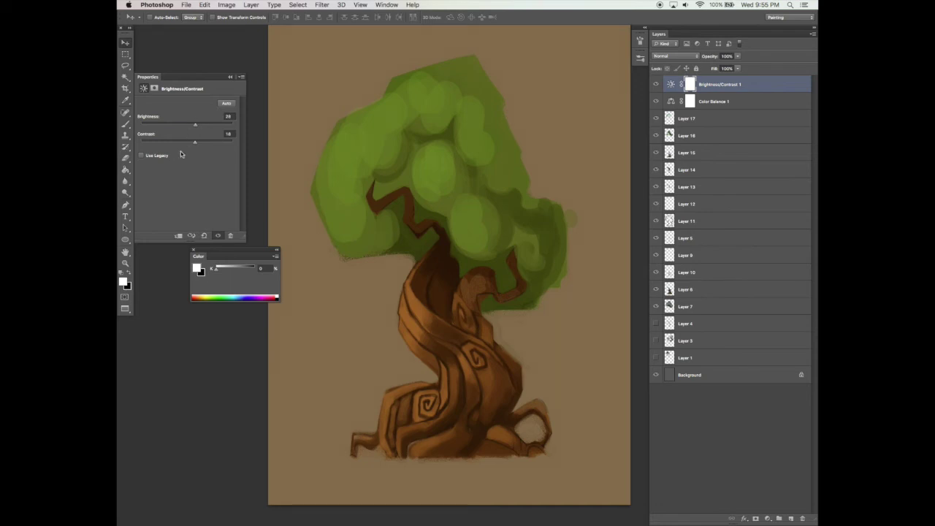
{"action": "left_click", "coordinate": [199, 124]}
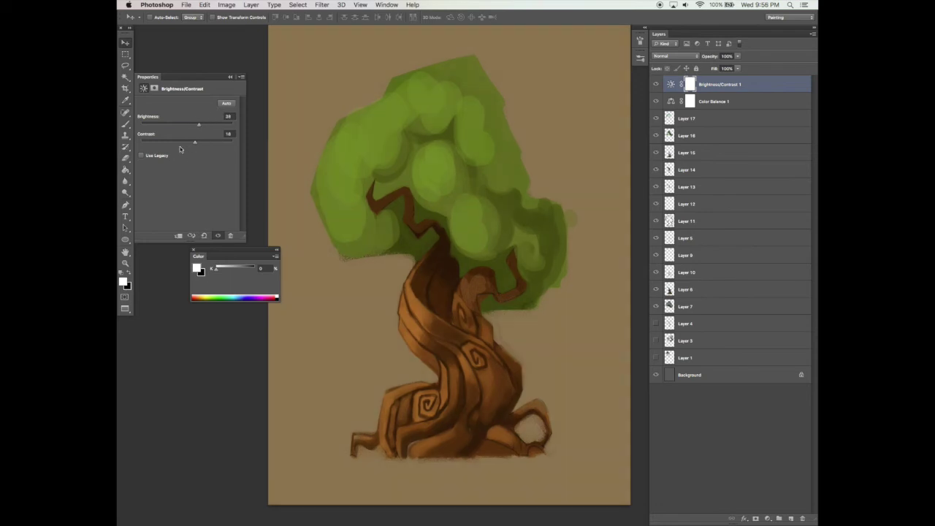
Step: Add a Levels adjustment layer with input black point 15 and white point 244, and save the document
{"action": "left_click", "coordinate": [764, 518]}
{"action": "left_click", "coordinate": [766, 416]}
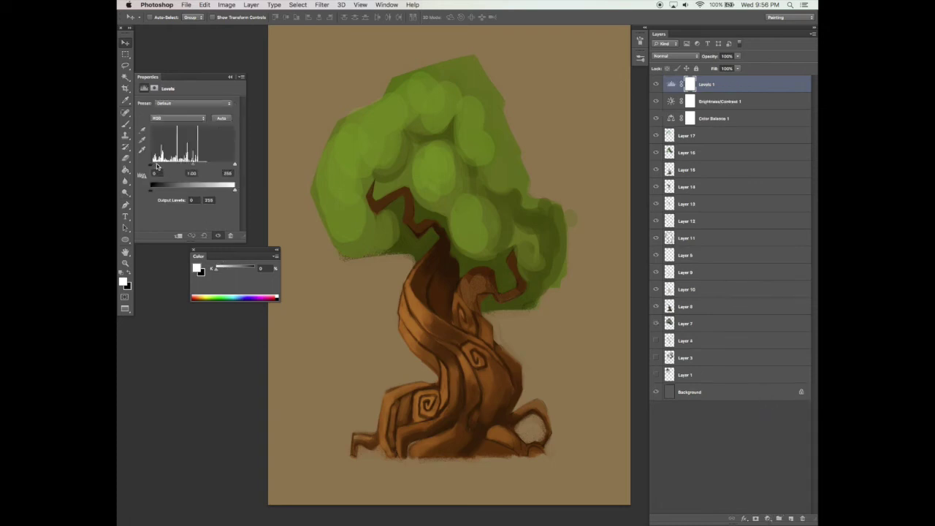
{"action": "left_click_drag", "start_coordinate": [156, 165], "coordinate": [154, 166]}
{"action": "left_click_drag", "start_coordinate": [232, 167], "coordinate": [231, 166]}
{"action": "left_click_drag", "start_coordinate": [546, 321], "coordinate": [545, 324]}
{"action": "key", "text": "super+s"}
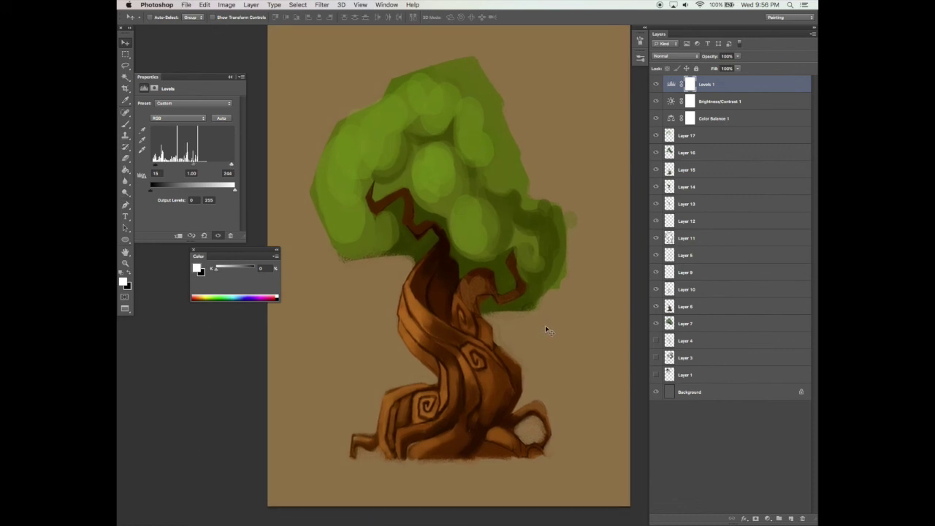
{"action": "left_click_drag", "start_coordinate": [546, 332], "coordinate": [546, 333]}
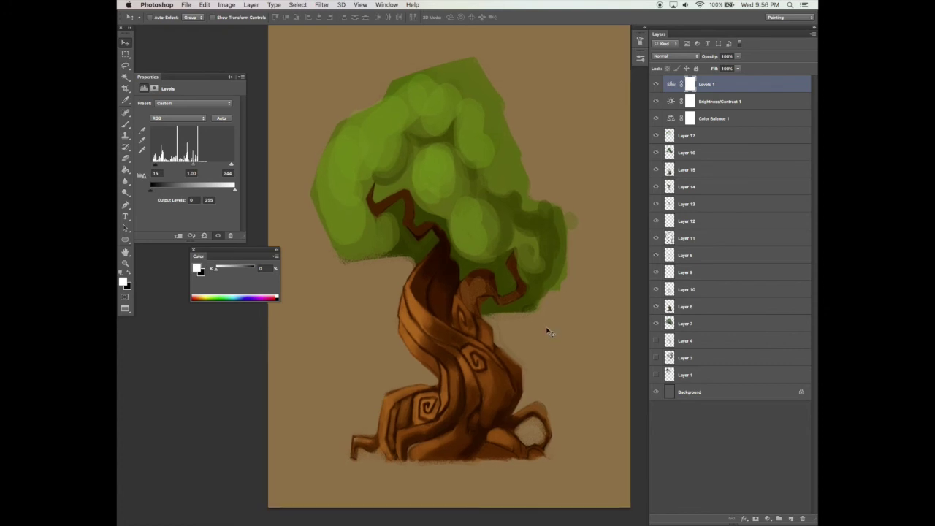
Step: Add a Hue/Saturation adjustment layer with saturation set to -11
{"action": "left_click", "coordinate": [768, 517]}
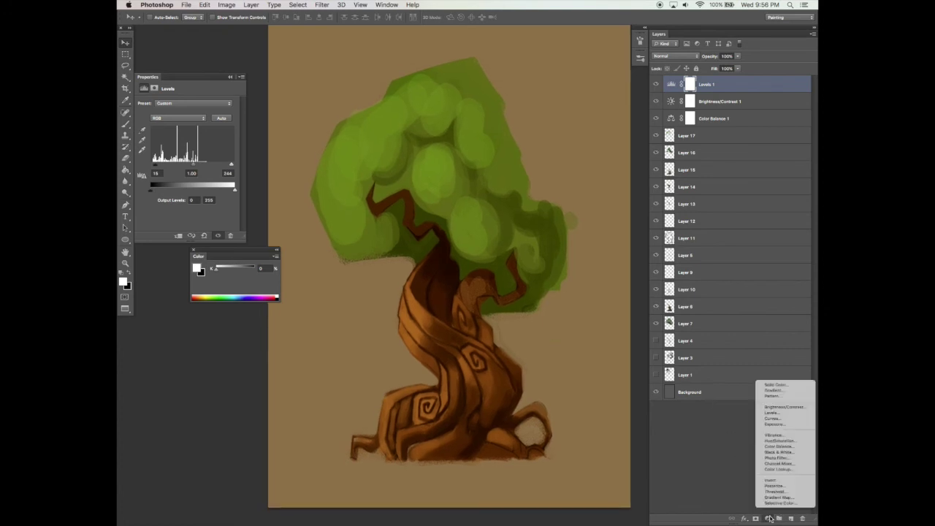
{"action": "left_click", "coordinate": [777, 442]}
{"action": "left_click_drag", "start_coordinate": [182, 154], "coordinate": [180, 153]}
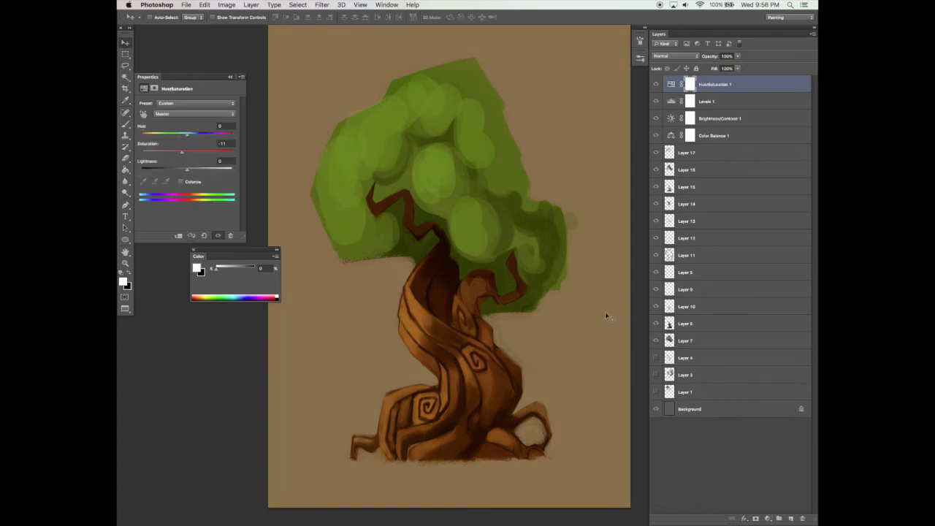
Step: Group the four adjustment layers and name the group Overlay
{"action": "left_click", "coordinate": [721, 136], "text": "shift"}
{"action": "key", "text": "super+g"}
{"action": "double_click", "coordinate": [689, 81]}
{"action": "type", "text": "Overlay"}
{"action": "key", "text": "Return"}
Step: Add a new layer above the Overlay group and touch up the trunk with colors sampled from the painting
{"action": "left_click", "coordinate": [790, 518]}
{"action": "key", "text": "b"}
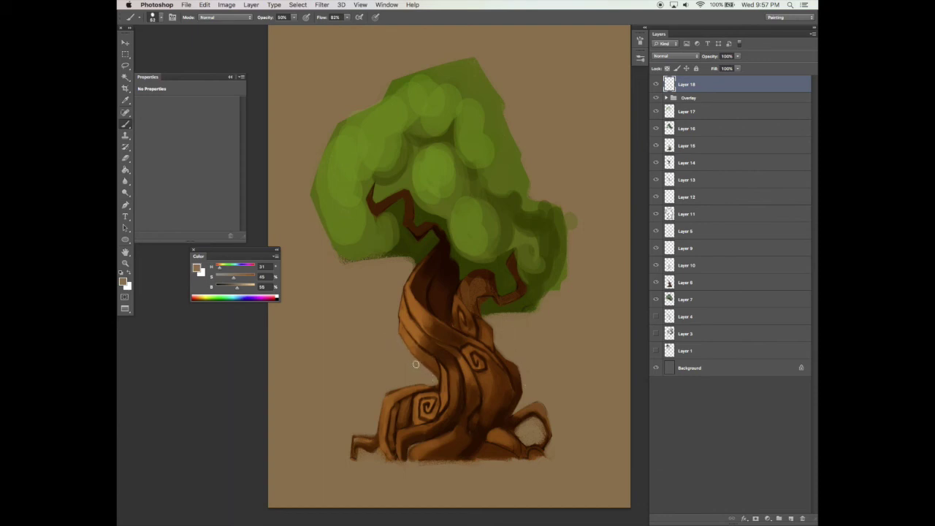
{"action": "left_click", "coordinate": [443, 355], "text": "alt"}
{"action": "left_click", "coordinate": [488, 421], "text": "alt"}
{"action": "left_click", "coordinate": [488, 422], "text": "alt"}
{"action": "left_click_drag", "start_coordinate": [481, 432], "coordinate": [507, 397]}
Step: Trim the outlines of the small left root and the looped right root with the sampled background brown
{"action": "left_click", "coordinate": [379, 397], "text": "alt"}
{"action": "left_click", "coordinate": [358, 458], "text": "alt"}
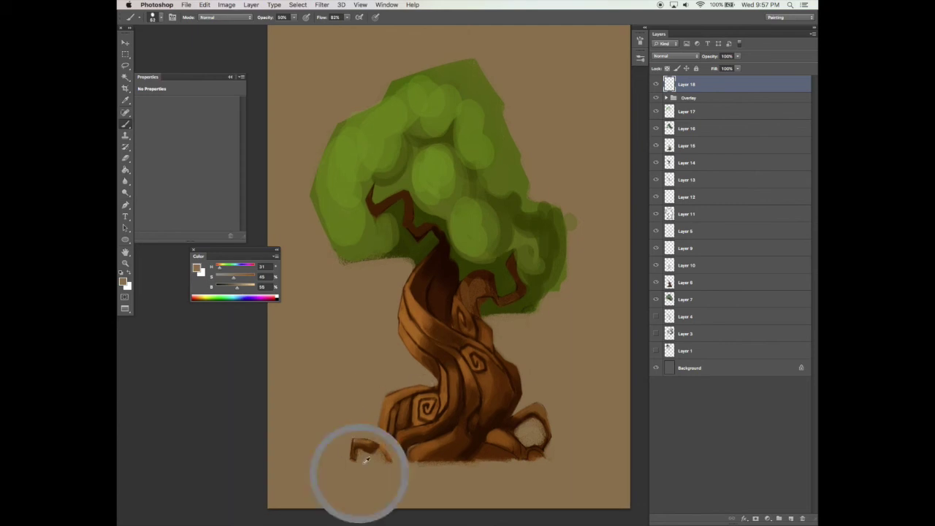
{"action": "left_click_drag", "start_coordinate": [354, 458], "coordinate": [361, 450]}
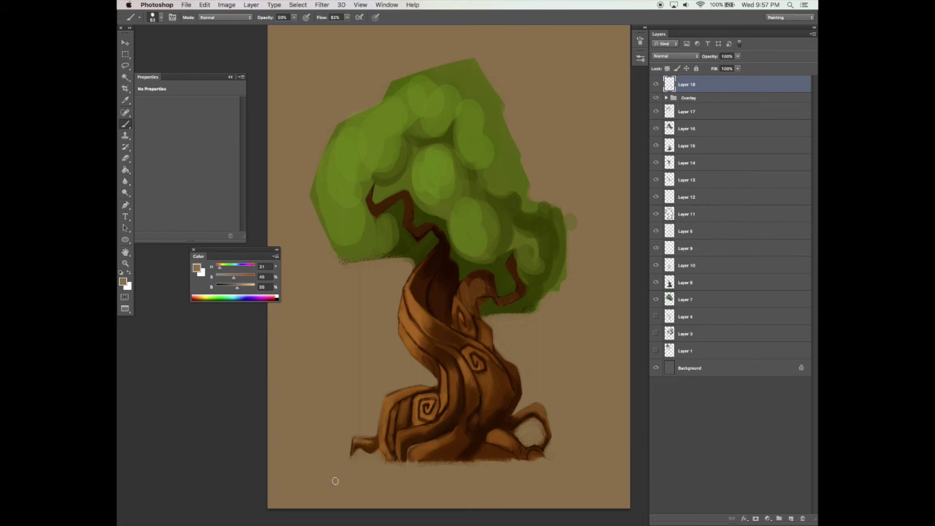
{"action": "mouse_move", "coordinate": [518, 431]}
{"action": "left_mouse_down"}
{"action": "mouse_move", "coordinate": [531, 421]}
{"action": "mouse_move", "coordinate": [541, 441]}
{"action": "mouse_move", "coordinate": [534, 419]}
{"action": "mouse_move", "coordinate": [540, 444]}
{"action": "left_mouse_up"}
{"action": "left_click_drag", "start_coordinate": [554, 407], "coordinate": [554, 413]}
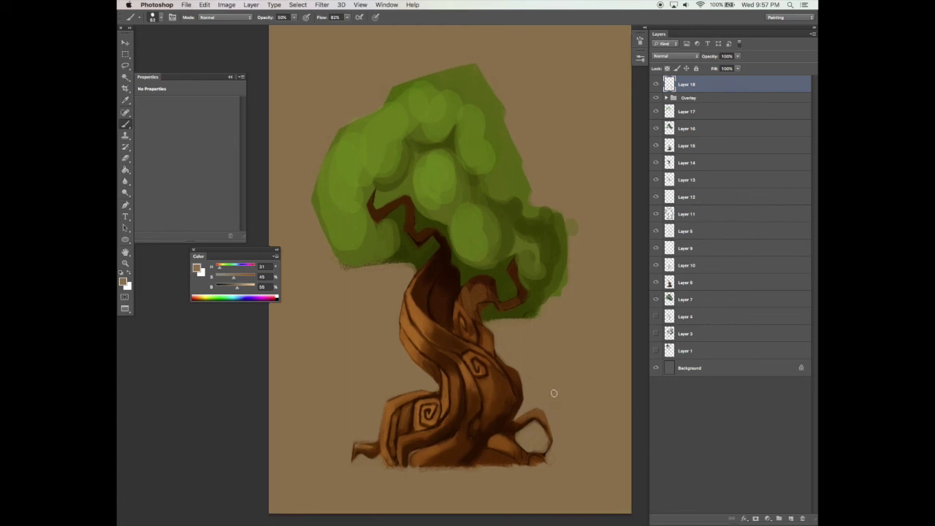
Step: Smooth the bark on the lower trunk beside the spiral knot with sampled browns
{"action": "left_click", "coordinate": [489, 374], "text": "alt"}
{"action": "left_click_drag", "start_coordinate": [494, 377], "coordinate": [500, 387]}
{"action": "left_click", "coordinate": [501, 391], "text": "alt"}
{"action": "key", "text": "v"}
{"action": "left_click_drag", "start_coordinate": [529, 356], "coordinate": [534, 344]}
Step: Clean up the upper edge of the large left root with sampled bark colors
{"action": "left_click", "coordinate": [426, 376], "text": "alt"}
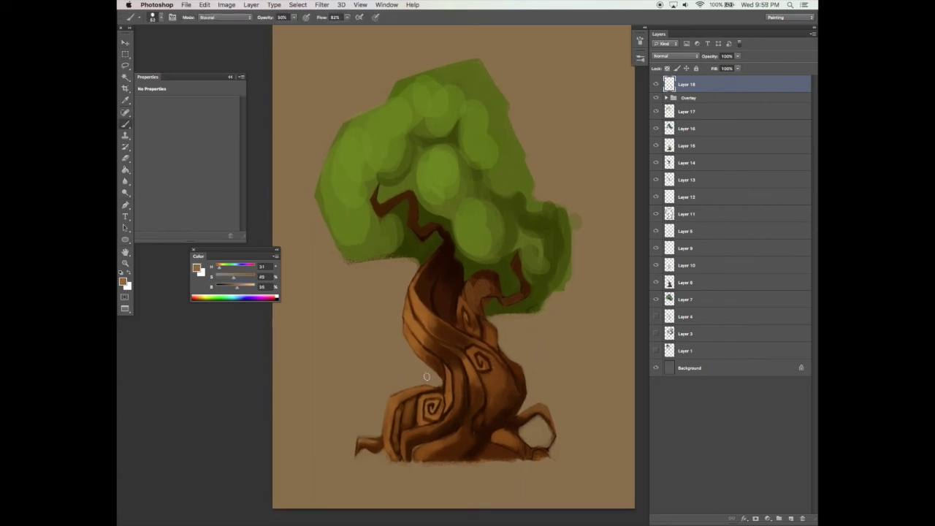
{"action": "left_click", "coordinate": [425, 390], "text": "alt"}
{"action": "left_click_drag", "start_coordinate": [402, 401], "coordinate": [429, 390]}
{"action": "left_click_drag", "start_coordinate": [495, 389], "coordinate": [505, 378]}
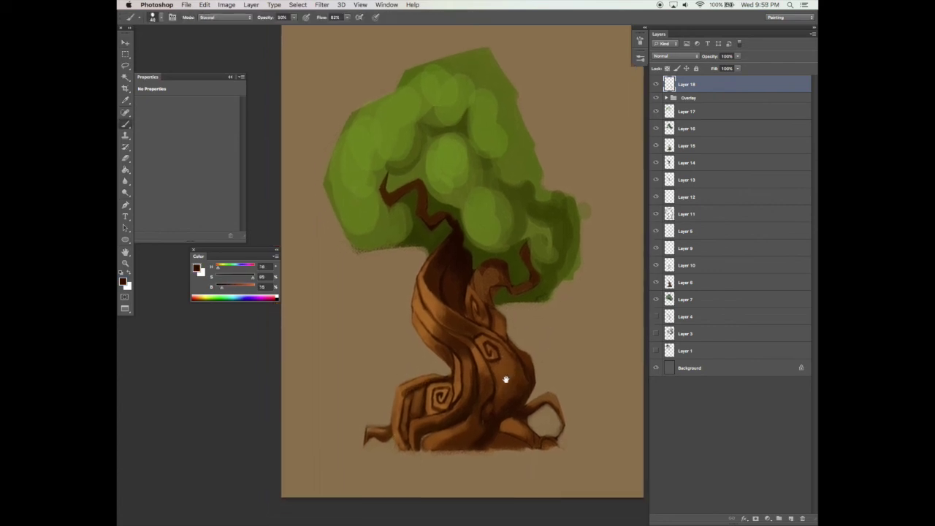
Step: Refine the large left root's upper corner on a new layer with a smaller brush and sampled browns, and hide the panels
{"action": "left_click", "coordinate": [791, 519]}
{"action": "left_click", "coordinate": [415, 387], "text": "alt"}
{"action": "key", "text": "bracketleft"}
{"action": "key", "text": "bracketleft"}
{"action": "key", "text": "bracketleft"}
{"action": "left_click", "coordinate": [406, 393], "text": "alt"}
{"action": "left_click_drag", "start_coordinate": [401, 398], "coordinate": [408, 401]}
{"action": "left_click_drag", "start_coordinate": [555, 345], "coordinate": [553, 348]}
{"action": "key", "text": "Tab"}
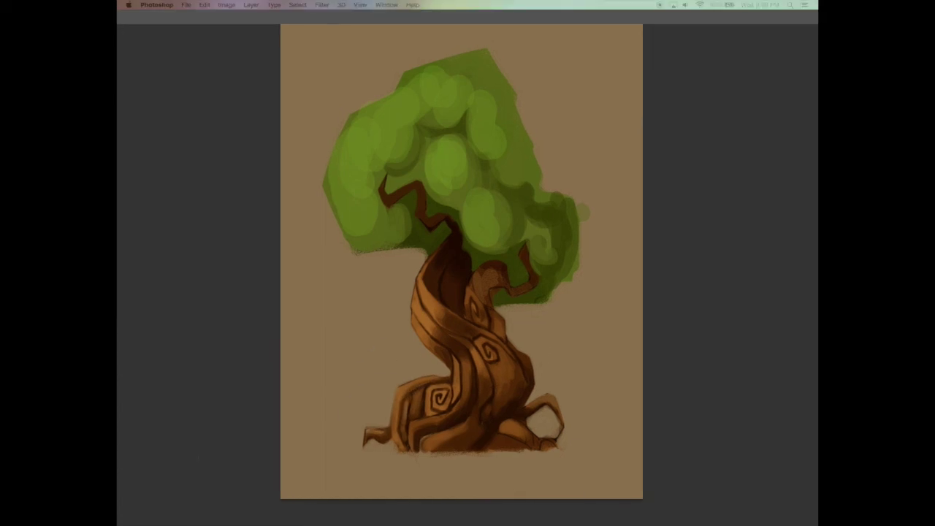